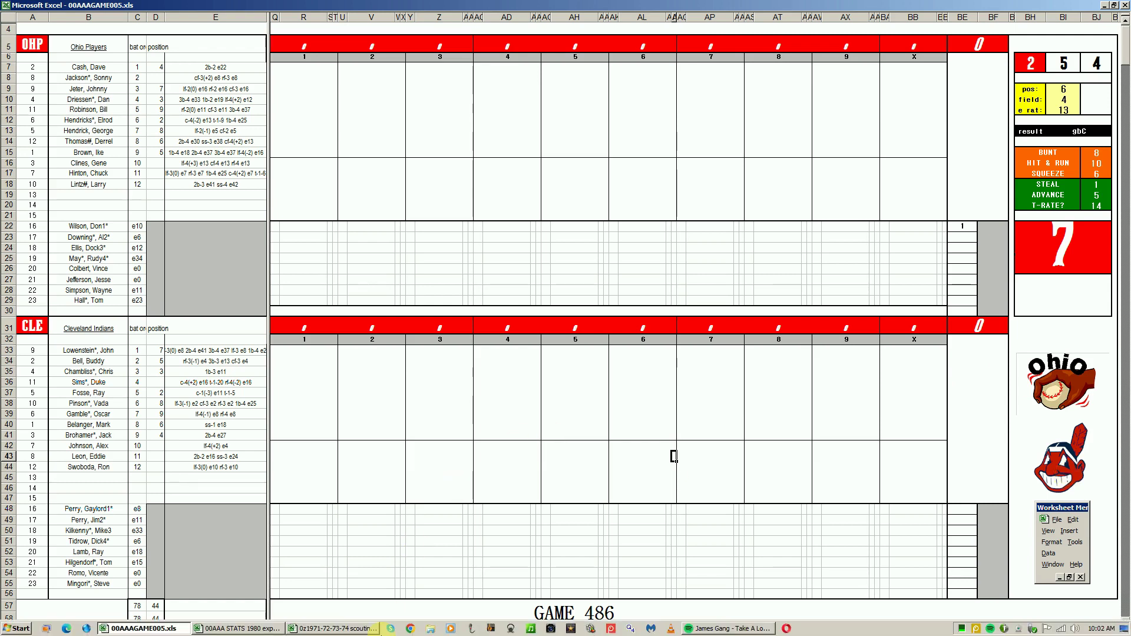
Switch to the 00AAA STATS 1980 expansion workbook and change the opponent of PHI in cell K41 to FLA.
{"action": "left_click", "coordinate": [246, 631]}
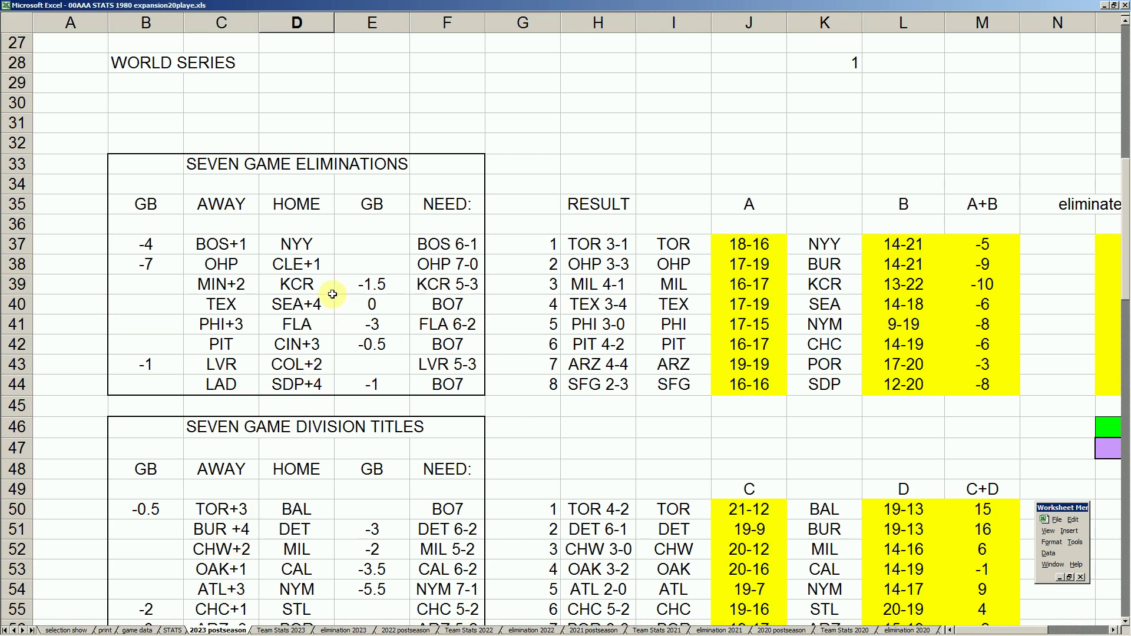
{"action": "left_click", "coordinate": [324, 244]}
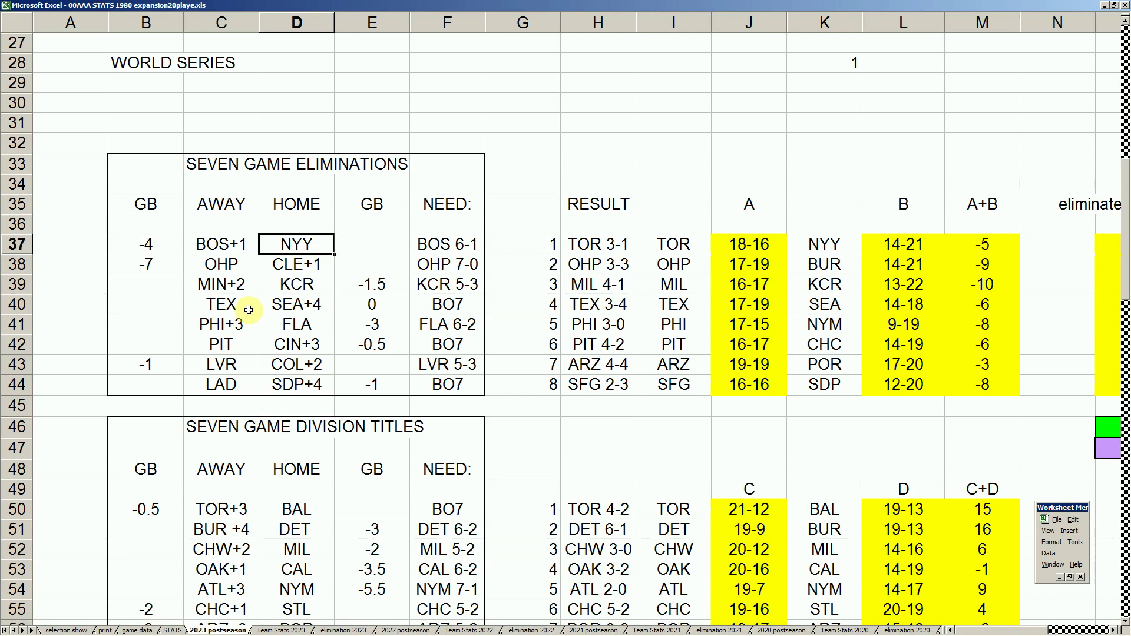
{"action": "left_click_drag", "start_coordinate": [157, 326], "coordinate": [424, 325]}
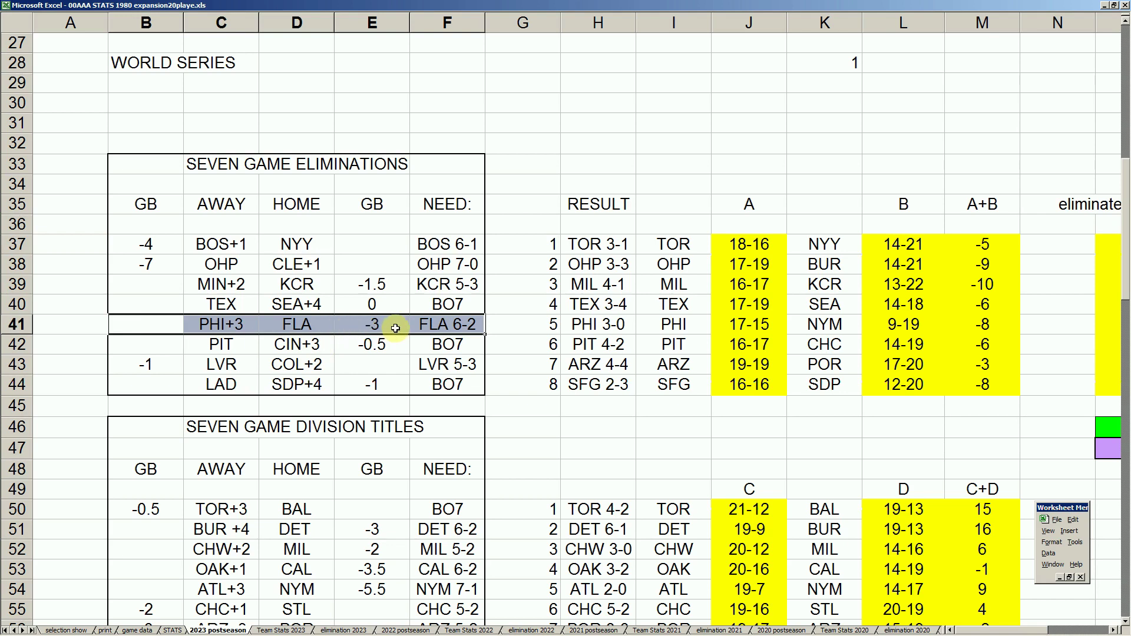
{"action": "left_click", "coordinate": [590, 324]}
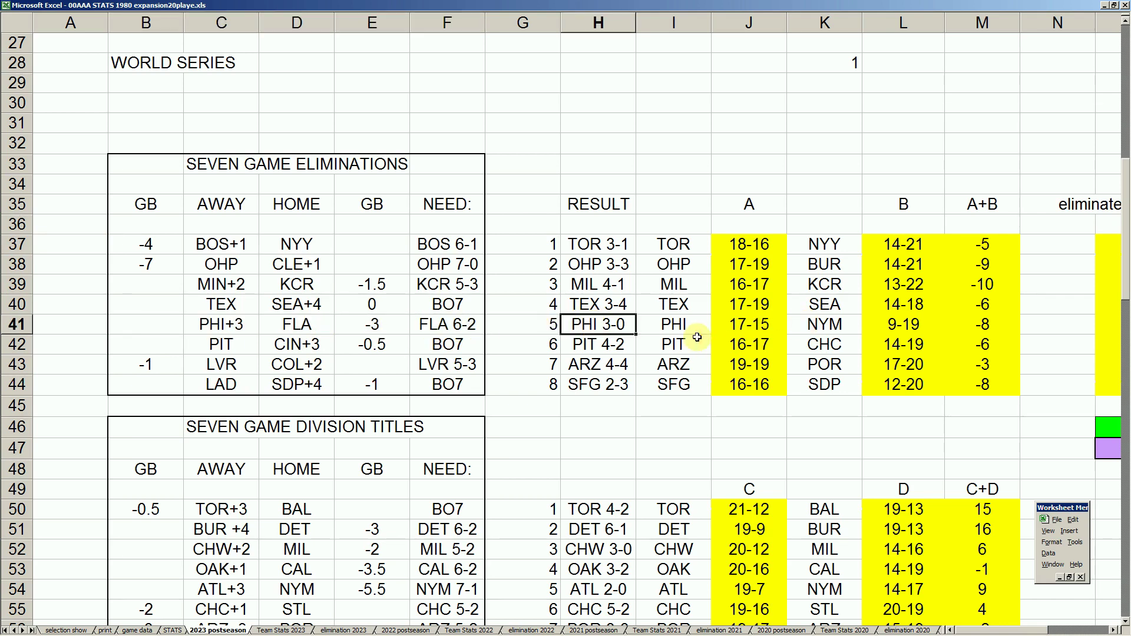
{"action": "left_click", "coordinate": [824, 324]}
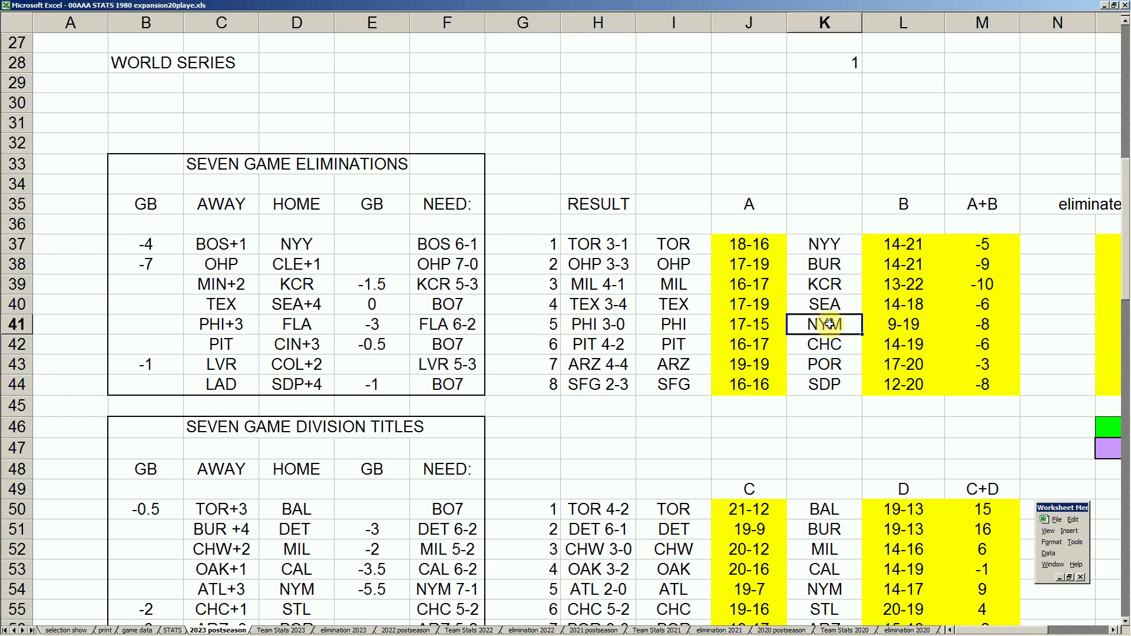
{"action": "type", "text": "FLA"}
{"action": "key", "text": "Return"}
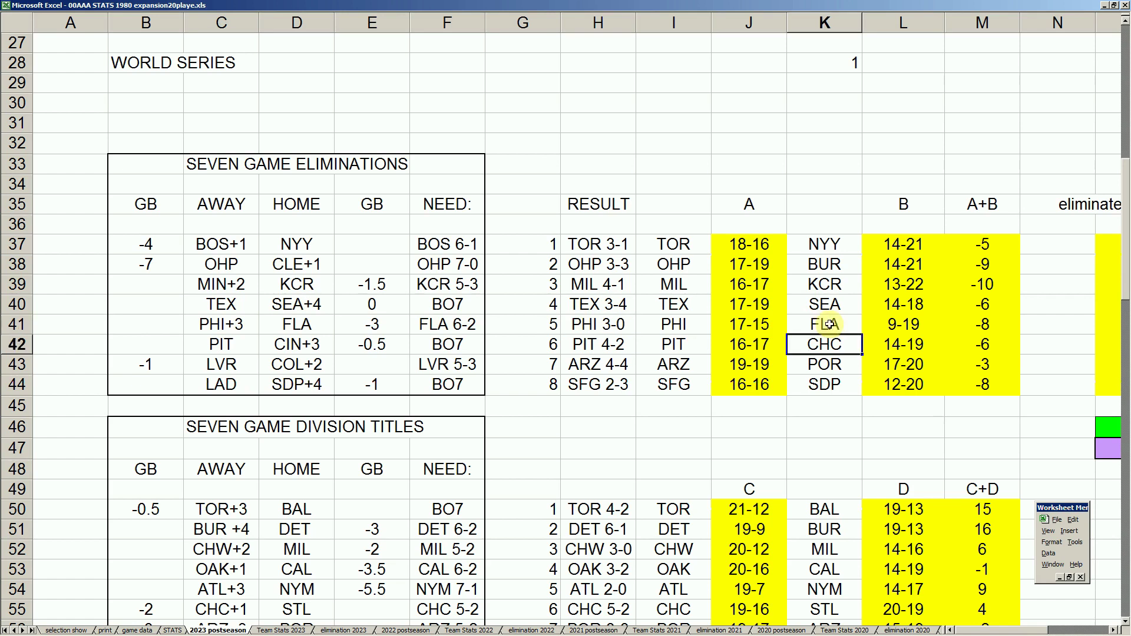
Examine the OHP versus CLE+1 matchup in the Seven Game Eliminations table, including its games-behind and needed series result.
{"action": "left_click", "coordinate": [255, 326]}
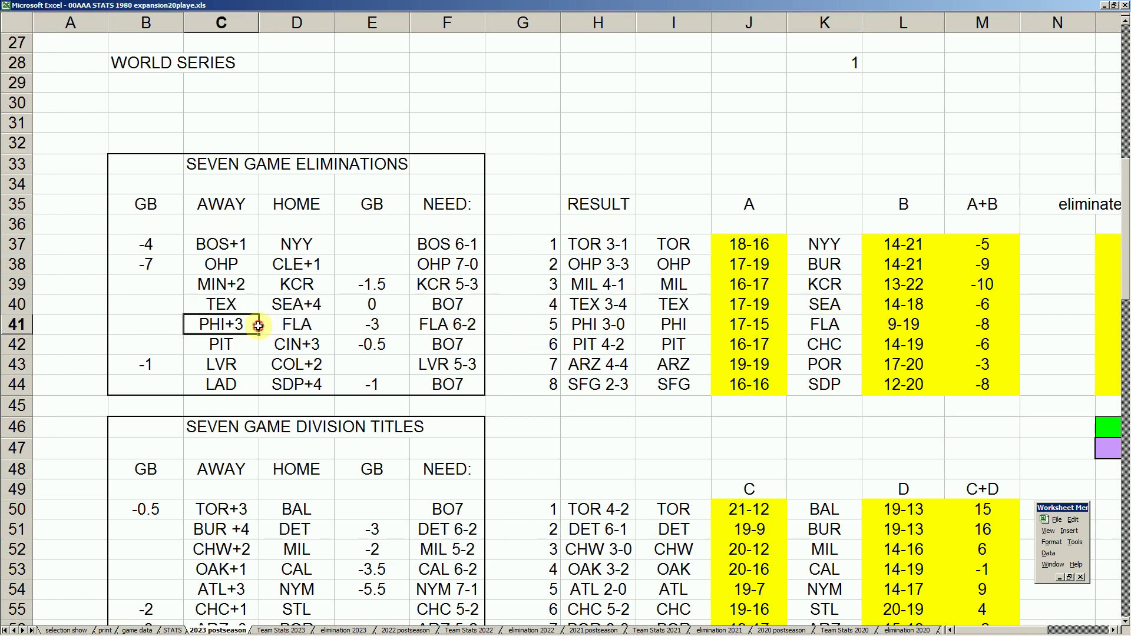
{"action": "left_click_drag", "start_coordinate": [168, 263], "coordinate": [428, 267]}
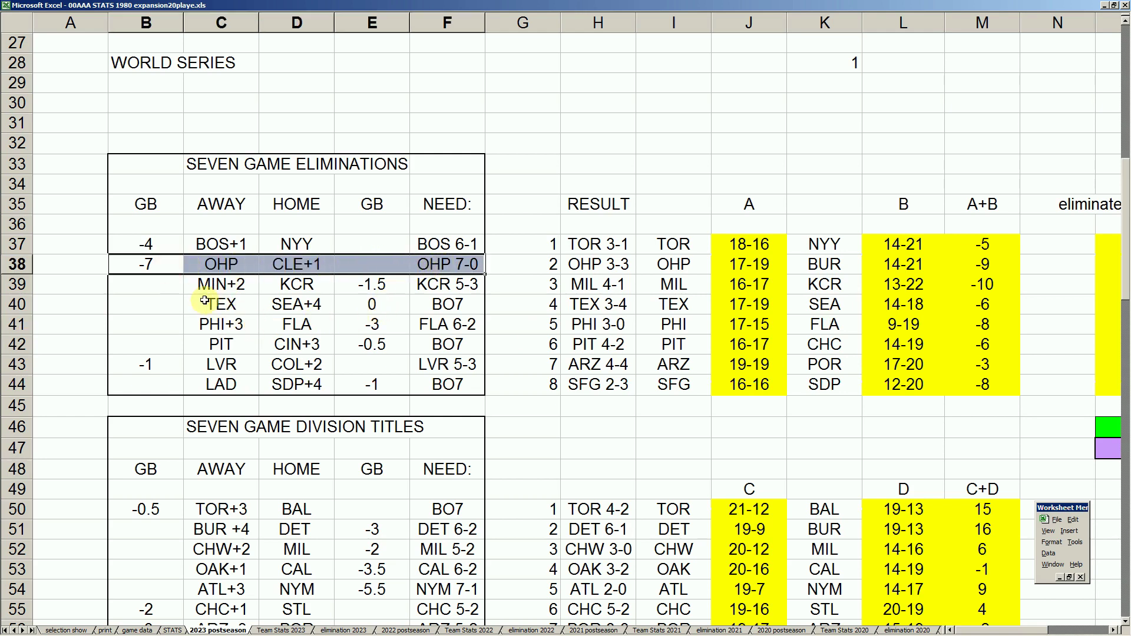
{"action": "left_click", "coordinate": [231, 282]}
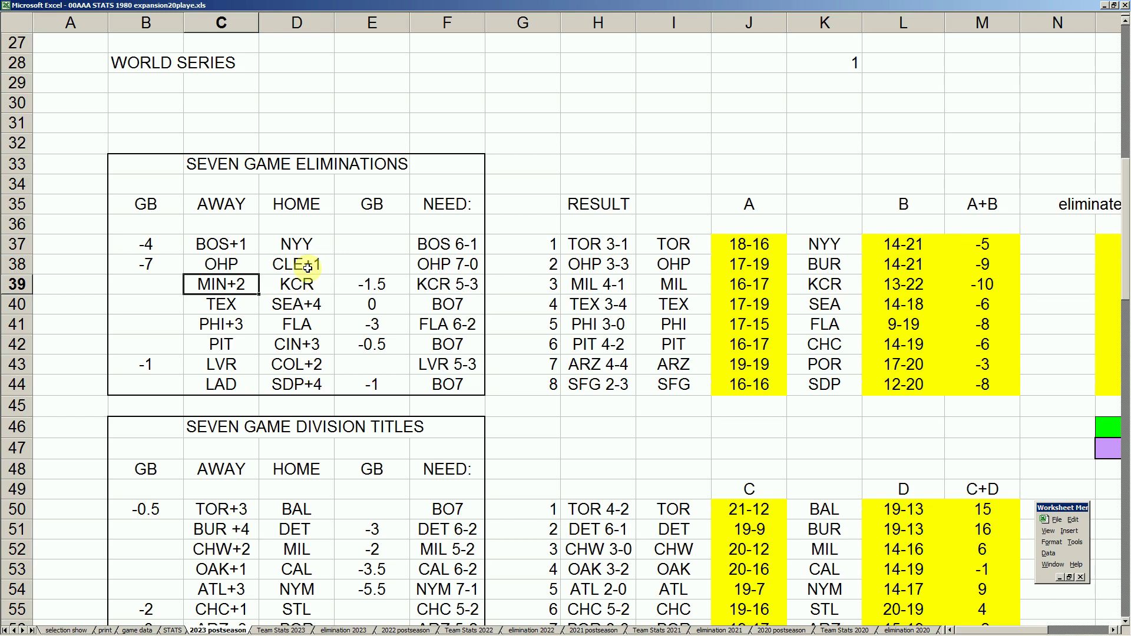
{"action": "left_click", "coordinate": [147, 264]}
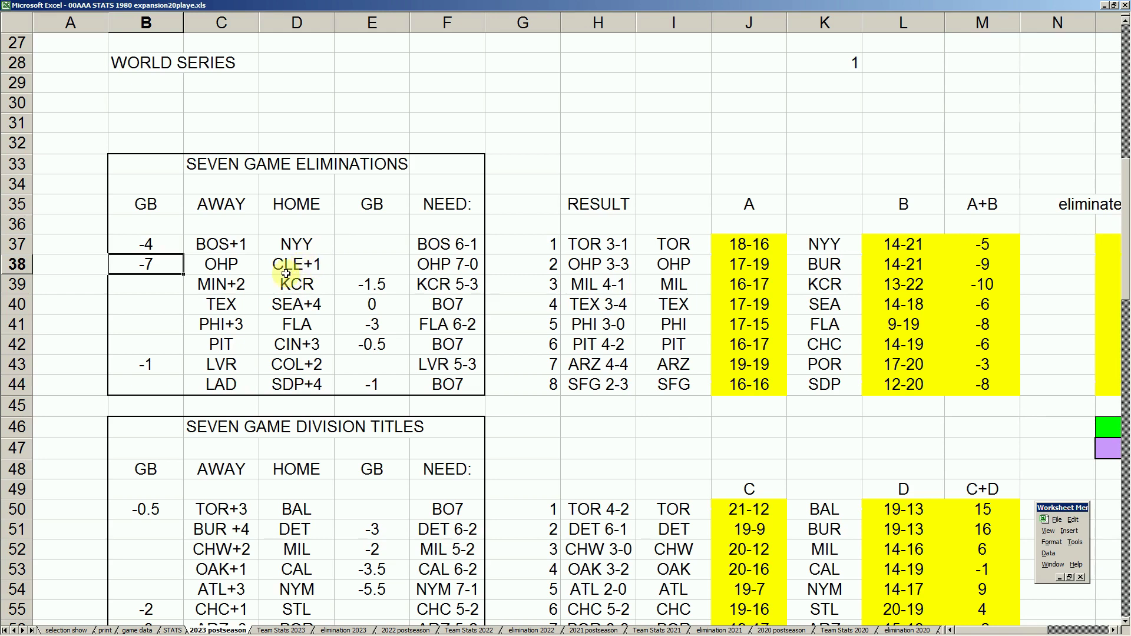
{"action": "left_click", "coordinate": [219, 265]}
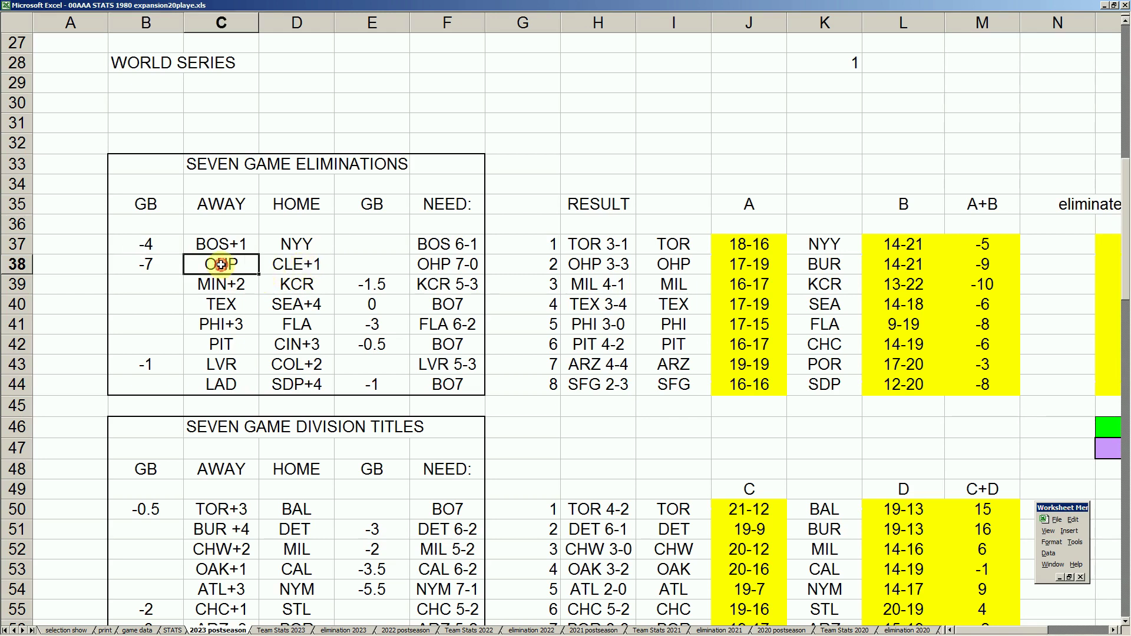
{"action": "left_click", "coordinate": [163, 265]}
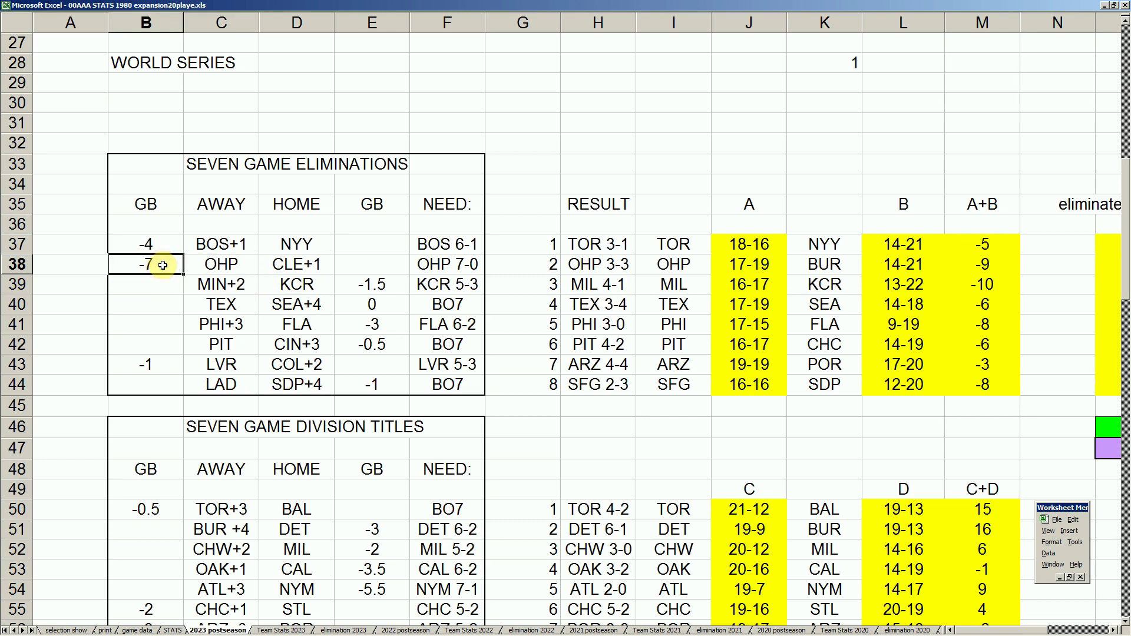
{"action": "left_click", "coordinate": [436, 265]}
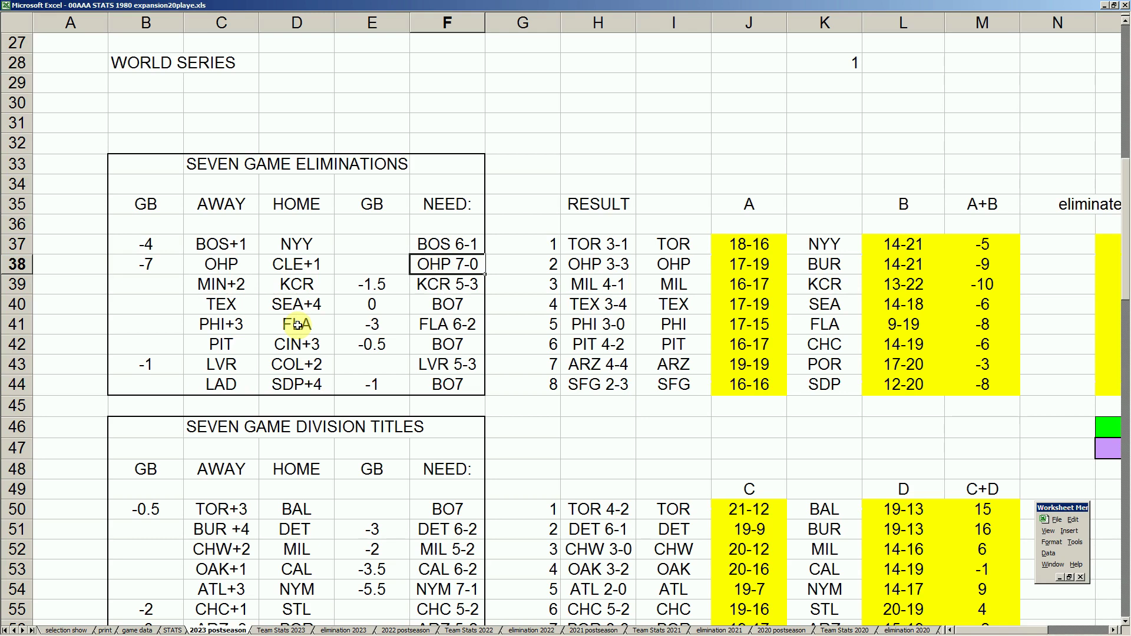
{"action": "left_click", "coordinate": [161, 267]}
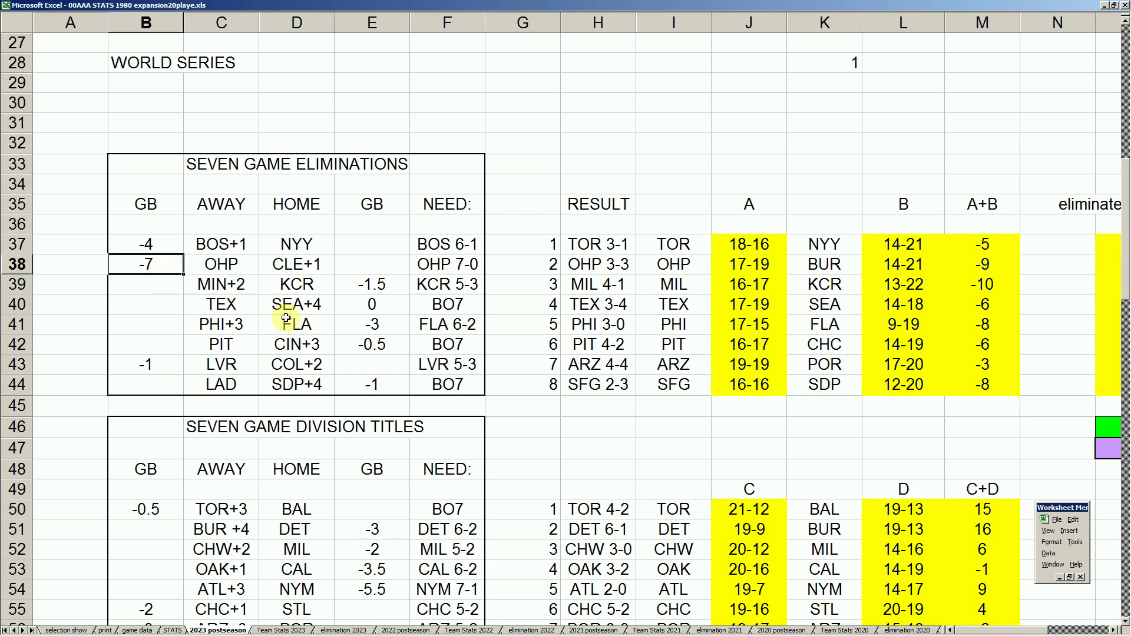
{"action": "left_click", "coordinate": [440, 265]}
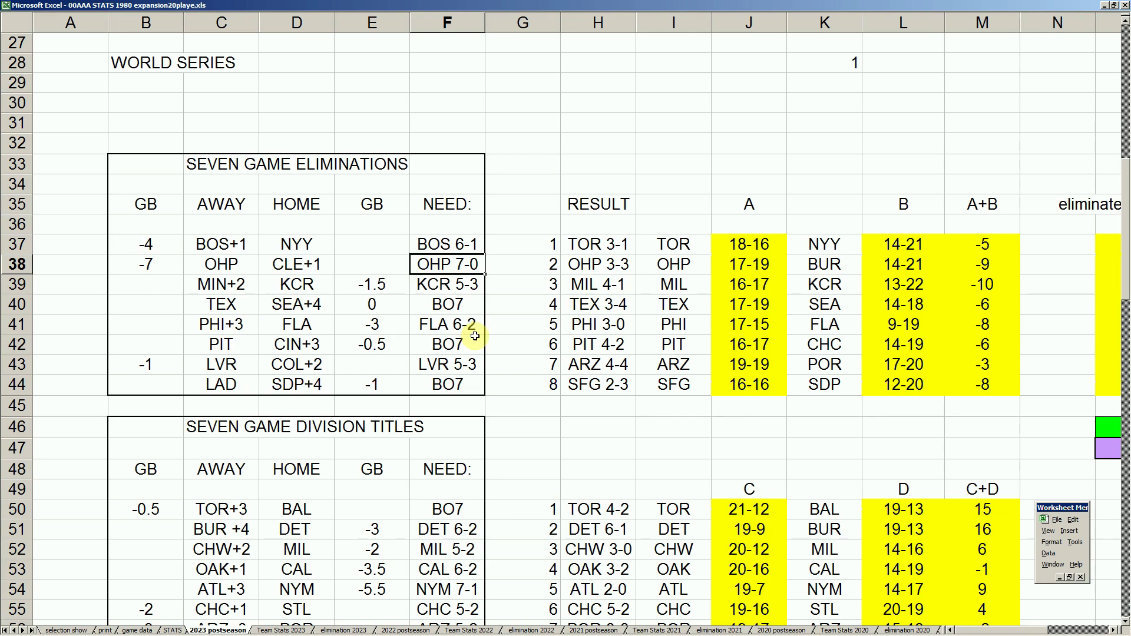
{"action": "left_click", "coordinate": [298, 263]}
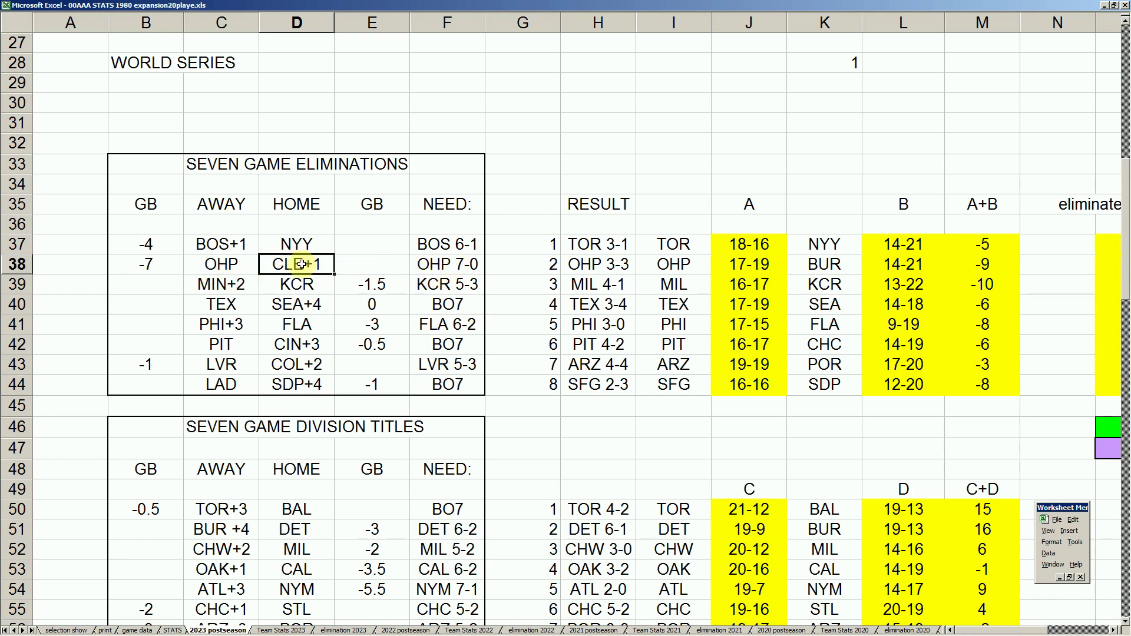
{"action": "left_click", "coordinate": [415, 264]}
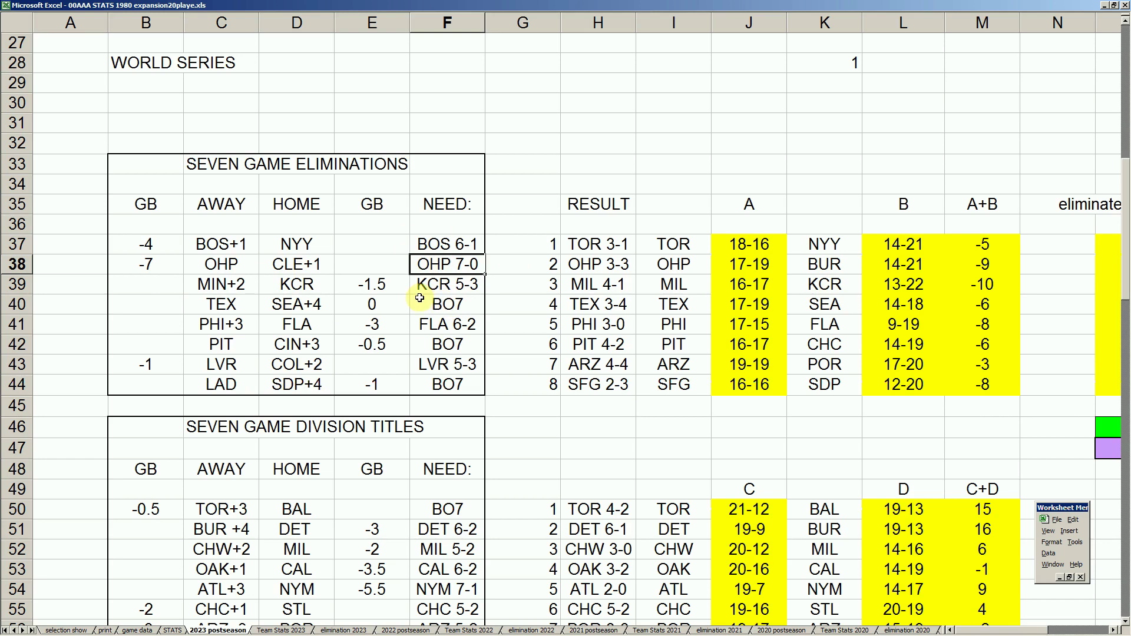
{"action": "left_click", "coordinate": [227, 268]}
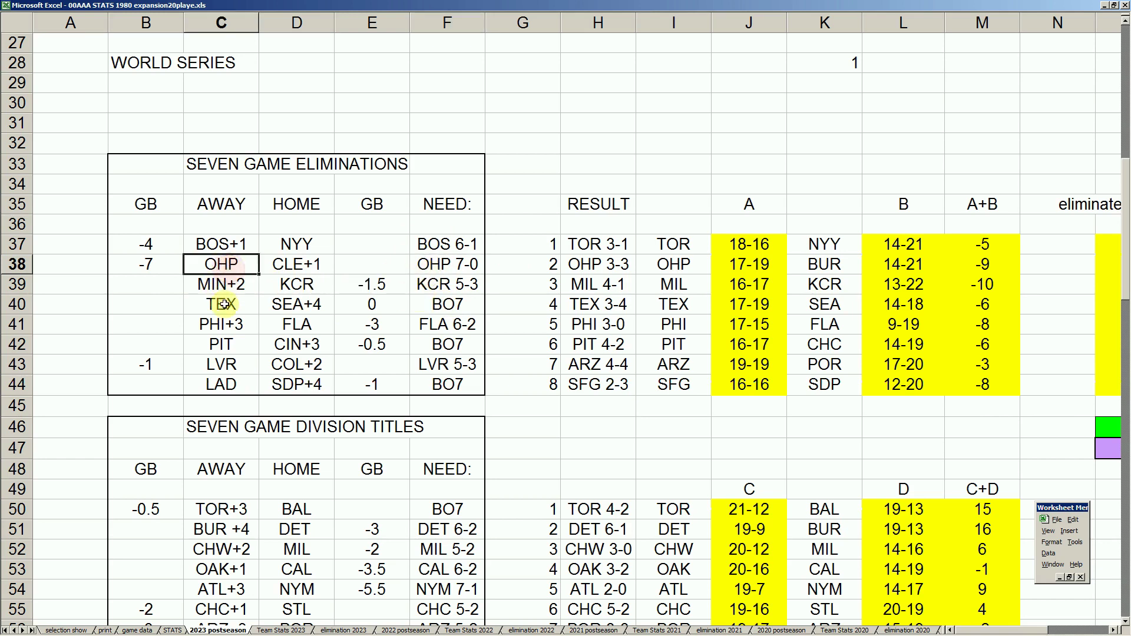
{"action": "left_click", "coordinate": [300, 268]}
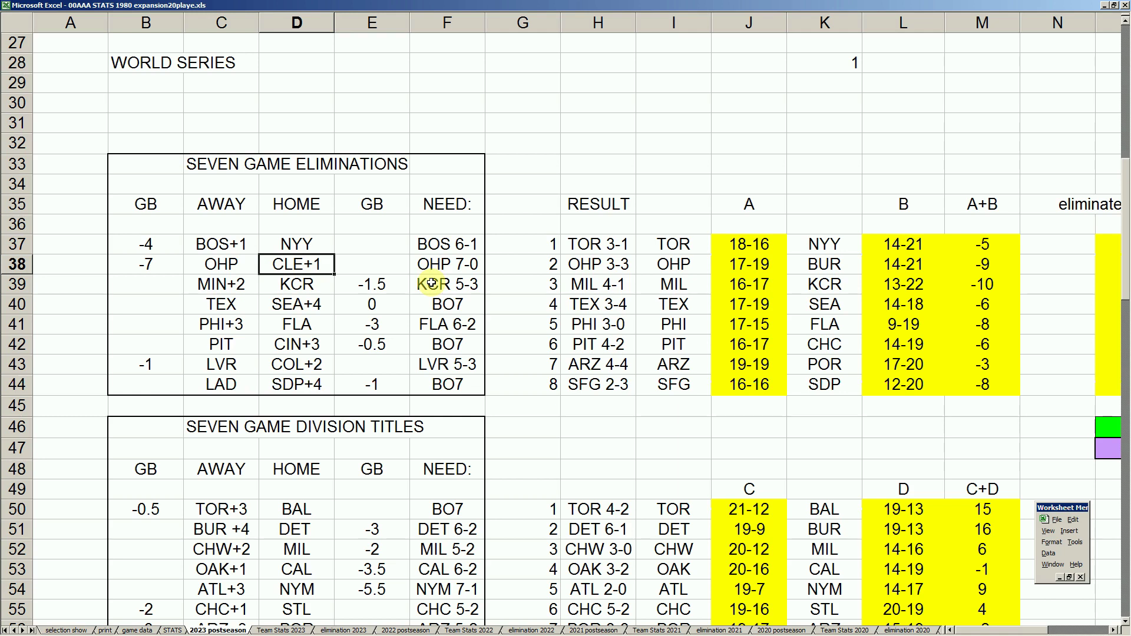
Switch to the 00AAAGAME005.xls scoresheet and enter ₩5, k and ₩43 for Ohio's first three batters in inning 1.
{"action": "mouse_move", "coordinate": [367, 633]}
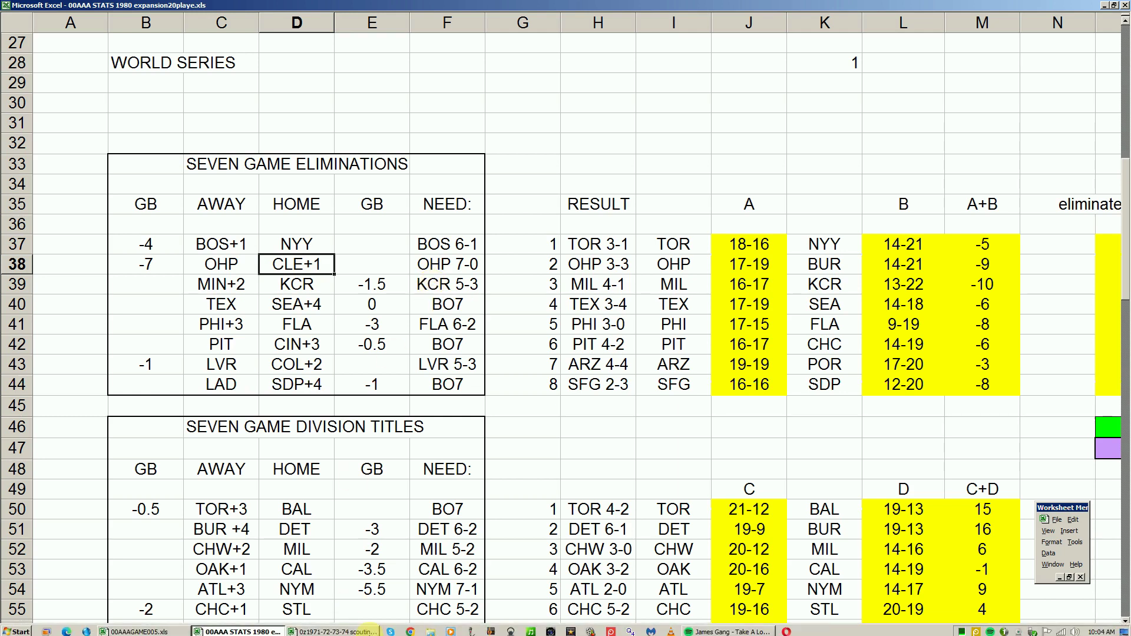
{"action": "left_click", "coordinate": [168, 629]}
{"action": "left_click", "coordinate": [168, 591]}
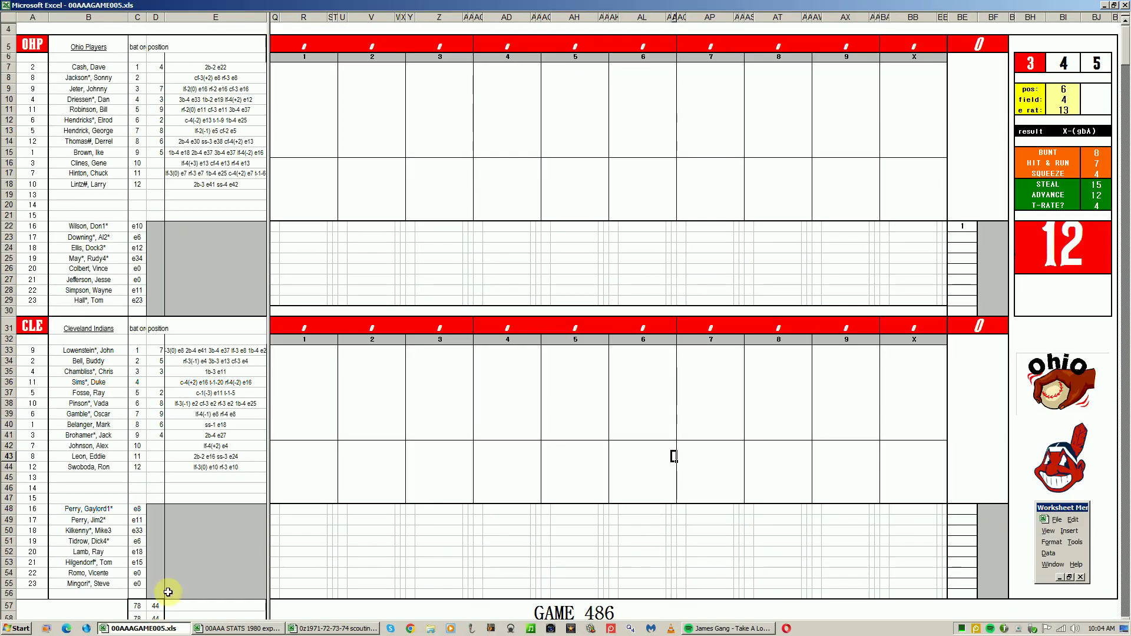
{"action": "left_click", "coordinate": [180, 248]}
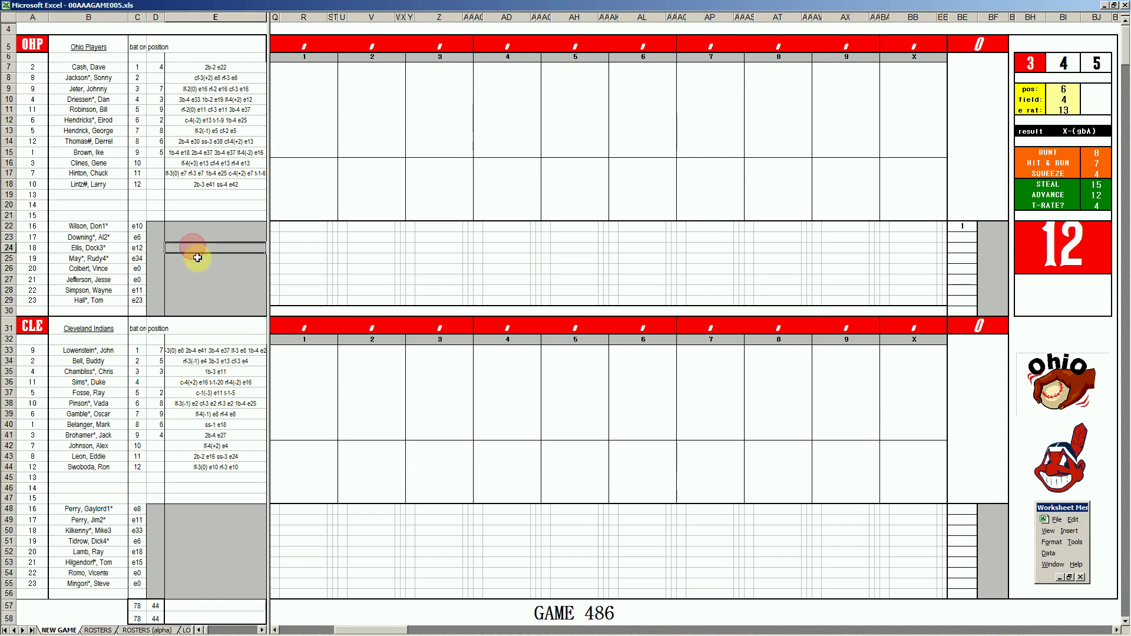
{"action": "left_click", "coordinate": [96, 226]}
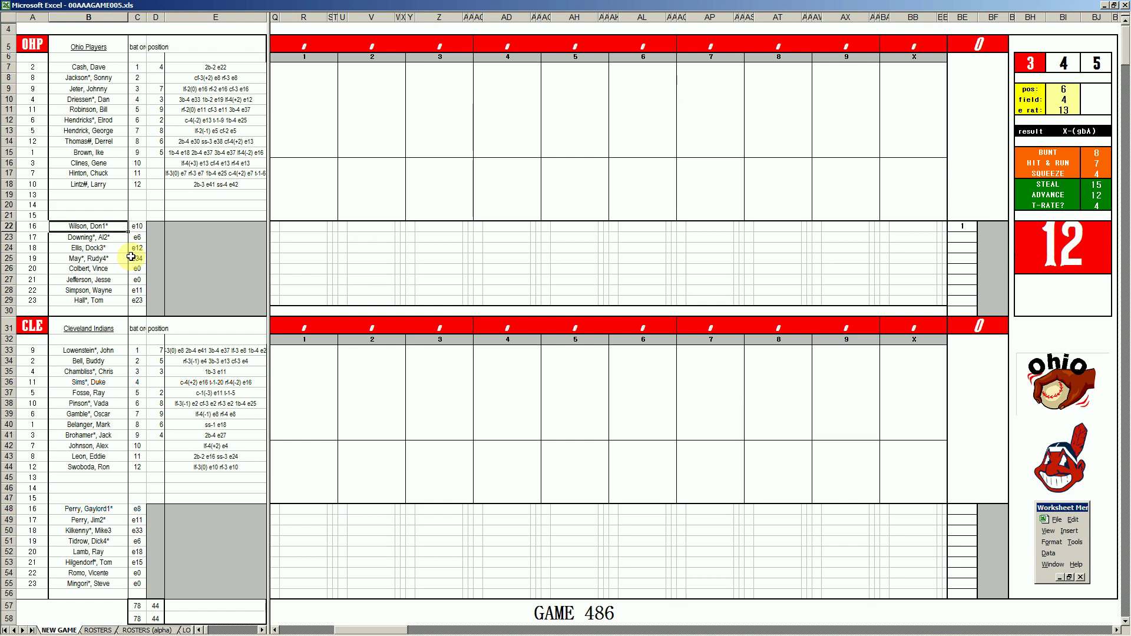
{"action": "left_click", "coordinate": [316, 73]}
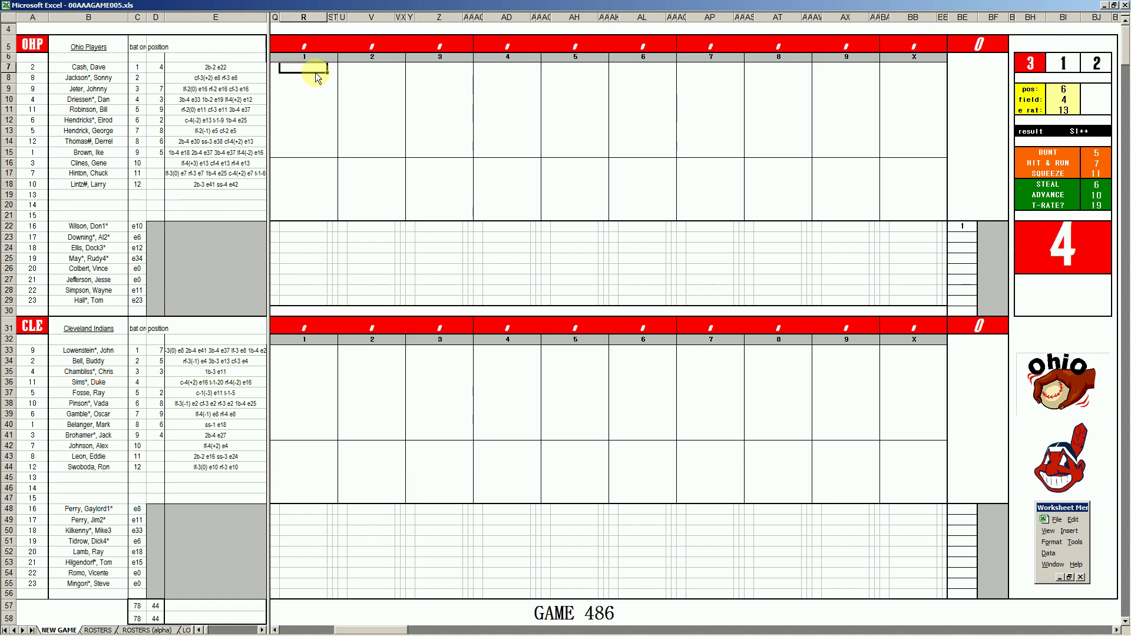
{"action": "type", "text": "#5"}
{"action": "key", "text": "Return"}
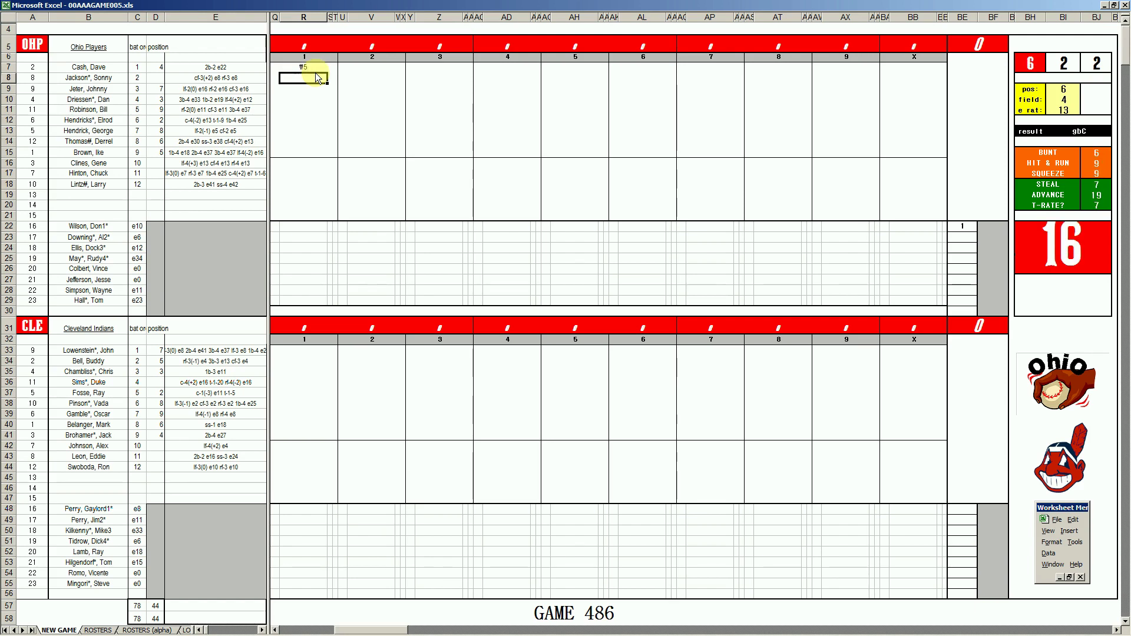
{"action": "type", "text": "k"}
{"action": "key", "text": "Return"}
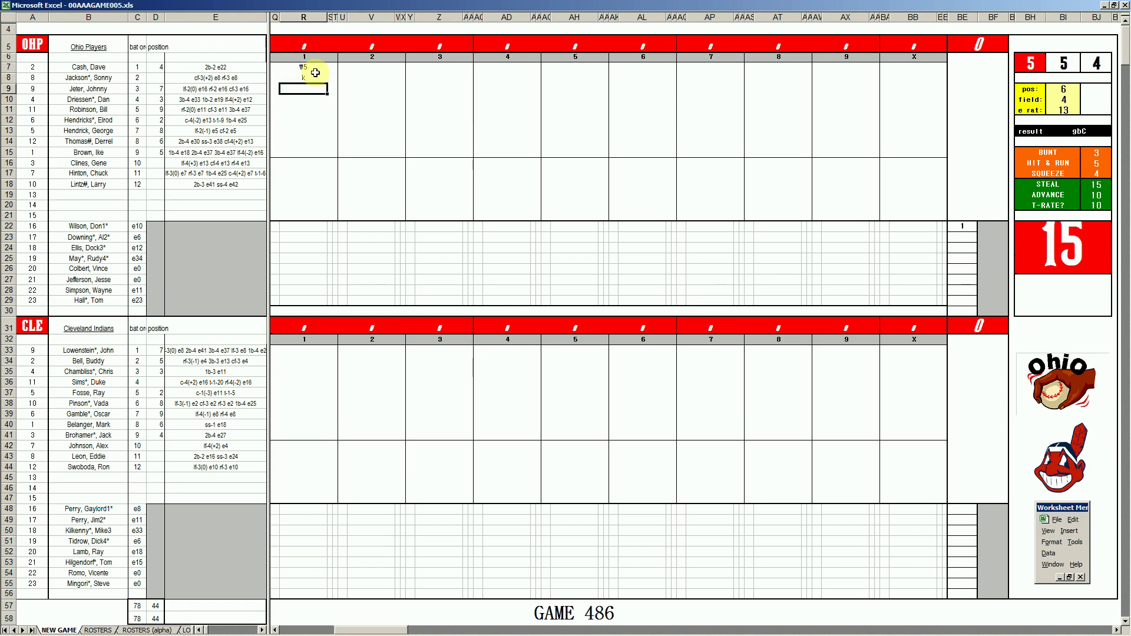
{"action": "type", "text": "#43"}
Record ₩43, 1, ₩54, 1 and ₩43 for Cleveland's first five batters in inning 1.
{"action": "left_click", "coordinate": [309, 351]}
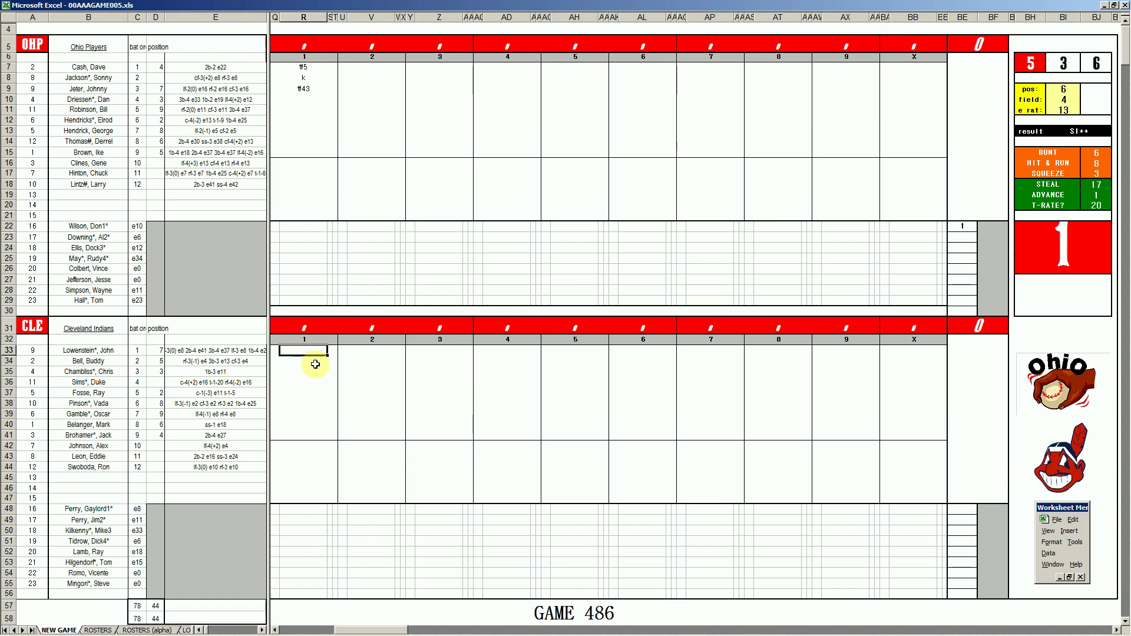
{"action": "type", "text": "#43"}
{"action": "key", "text": "Return"}
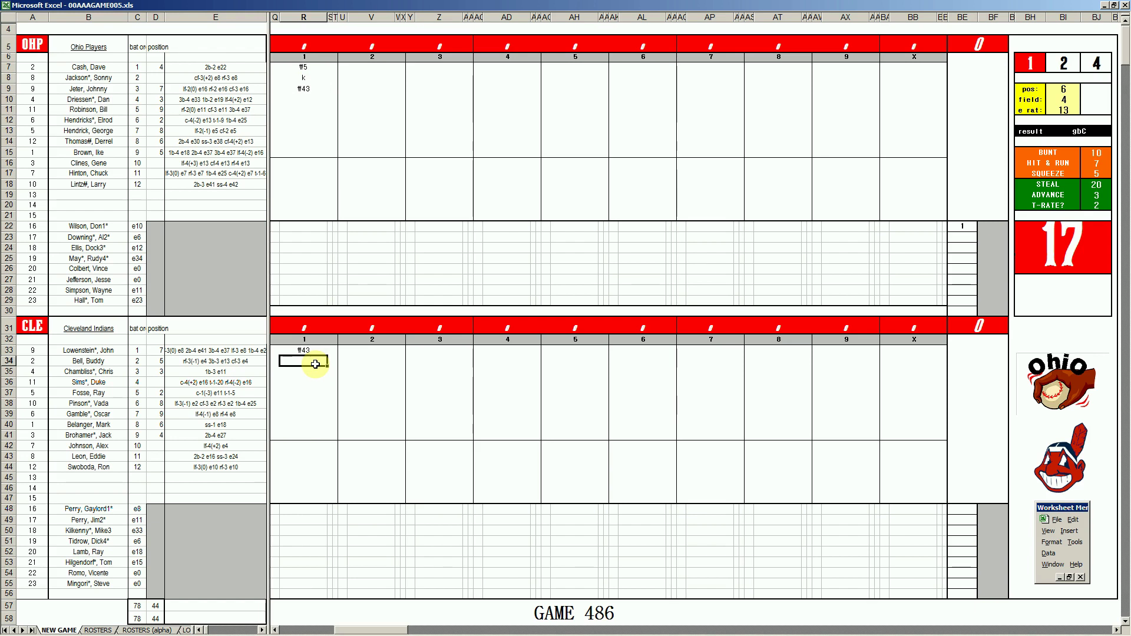
{"action": "double_click", "coordinate": [315, 364]}
{"action": "type", "text": "1"}
{"action": "key", "text": "Return"}
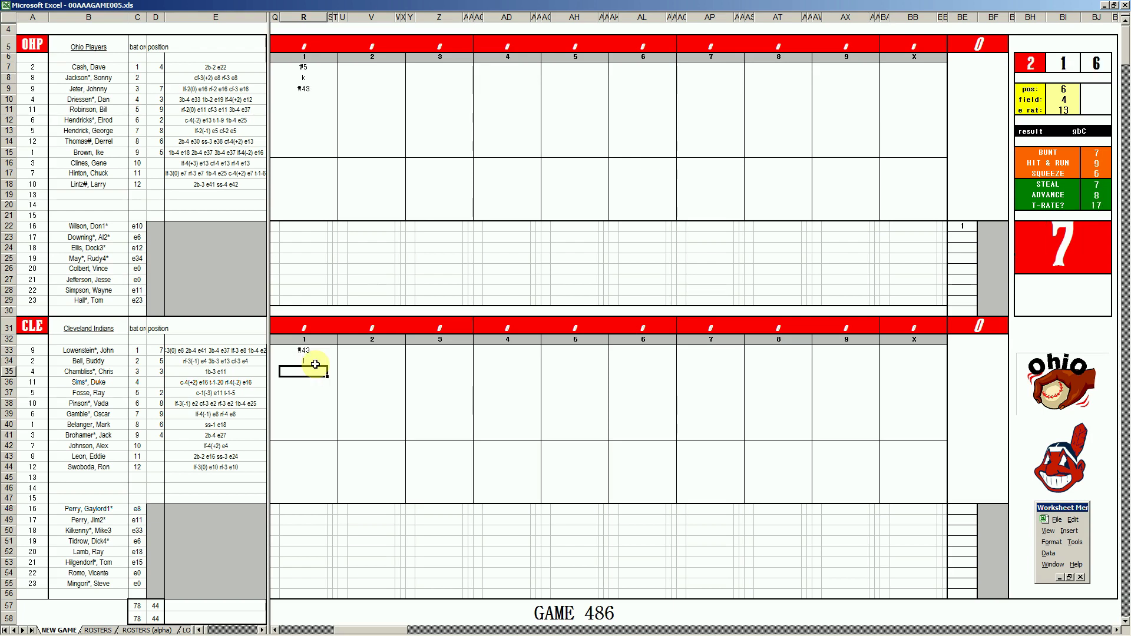
{"action": "type", "text": "#54"}
{"action": "key", "text": "Return"}
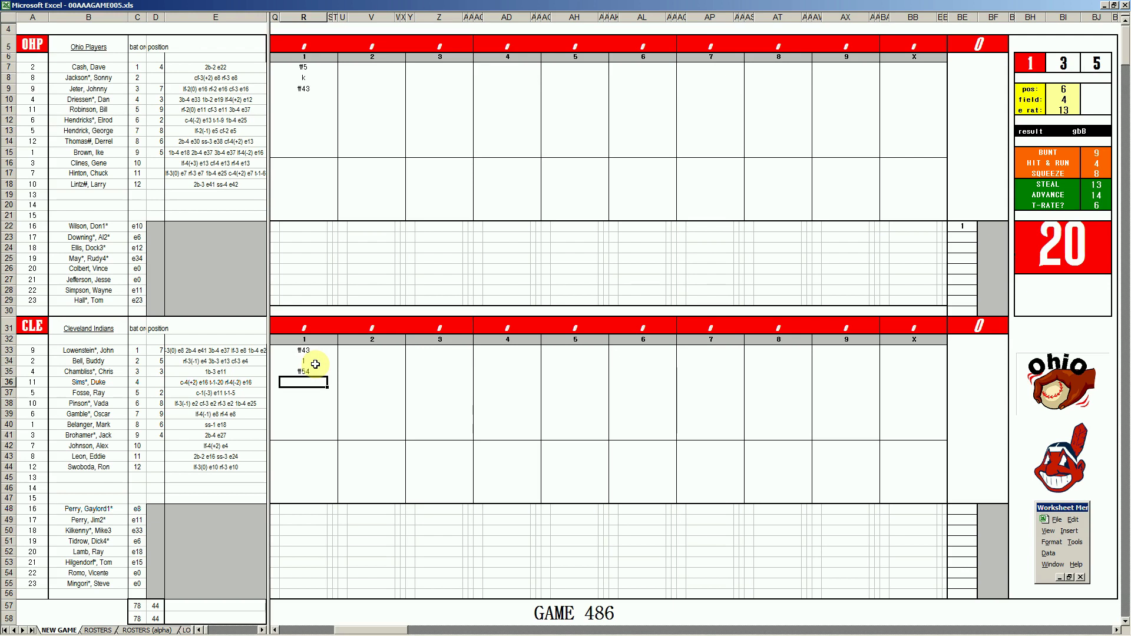
{"action": "type", "text": "1"}
{"action": "key", "text": "Return"}
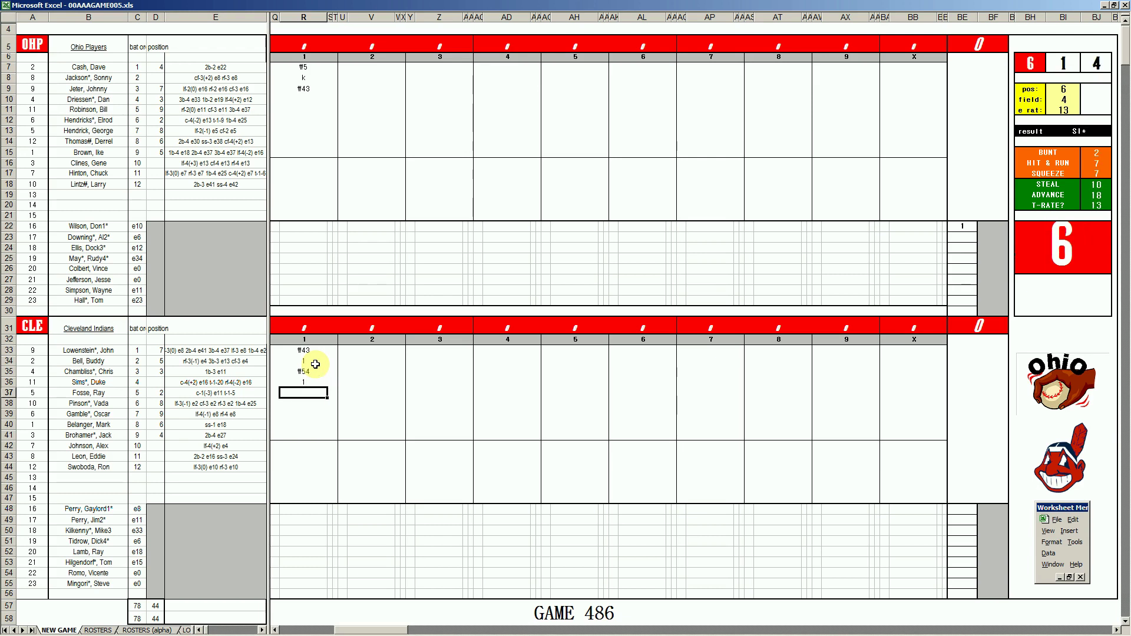
{"action": "type", "text": "\\43"}
Enter ₩33, ₩7 and ₩9 for Ohio's fourth, fifth and sixth batters in inning 2.
{"action": "left_click", "coordinate": [354, 99]}
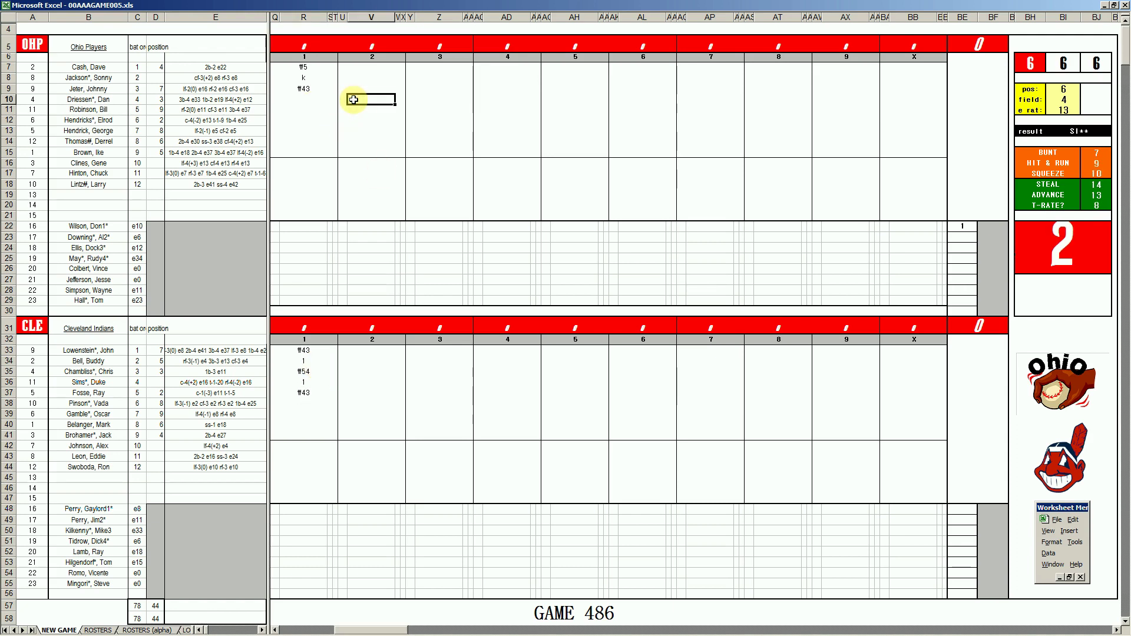
{"action": "type", "text": "\\33"}
{"action": "key", "text": "Return"}
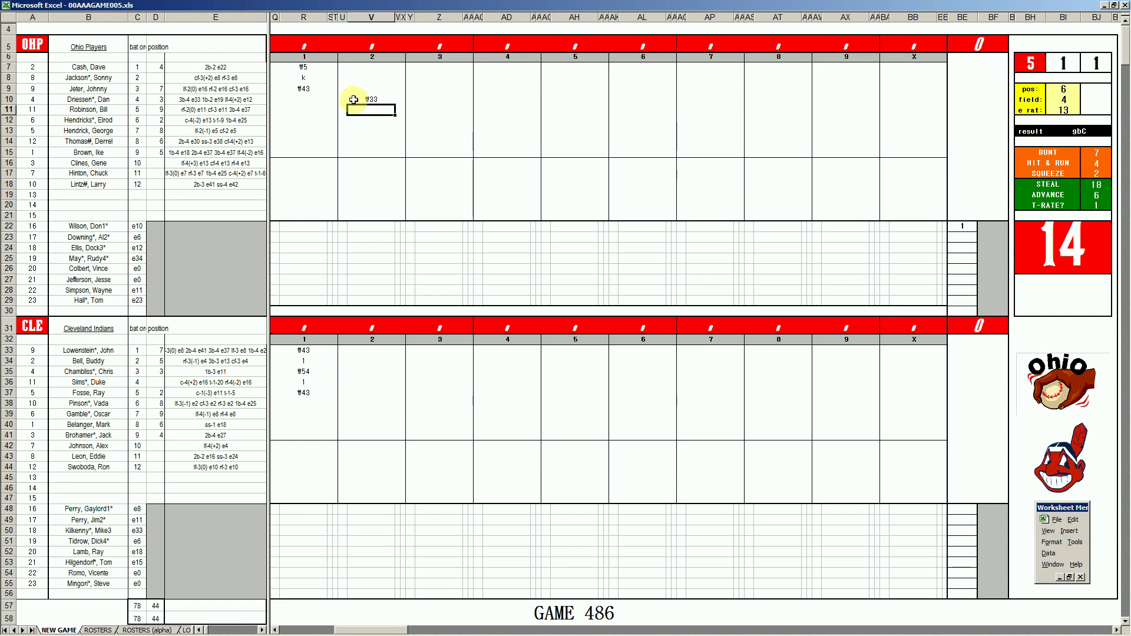
{"action": "type", "text": "\\7"}
{"action": "key", "text": "Return"}
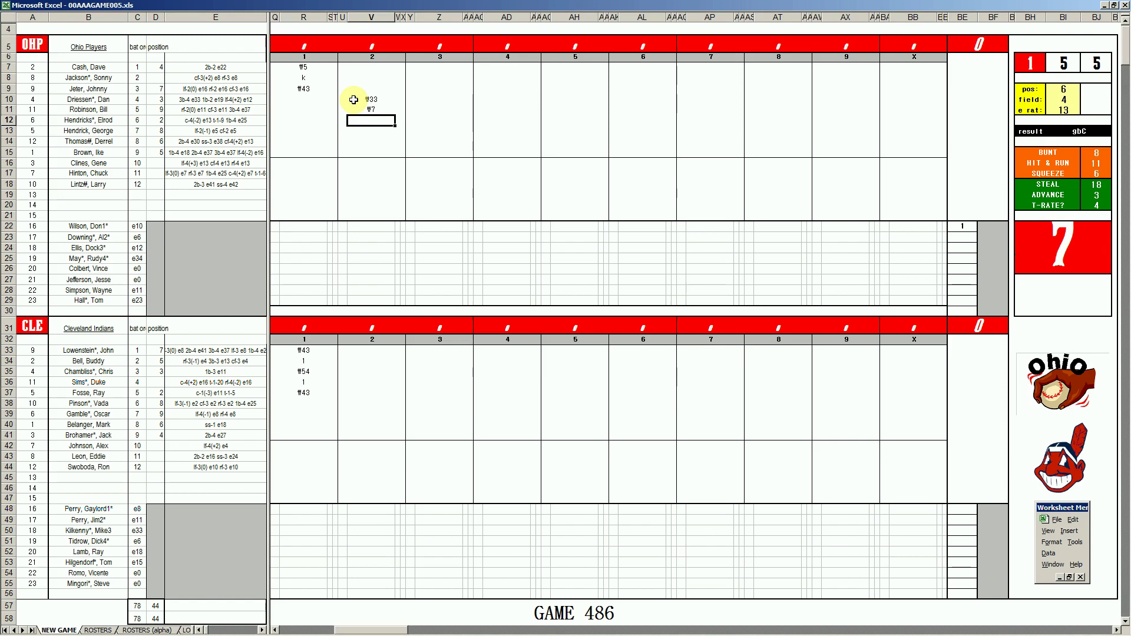
{"action": "type", "text": "\\9"}
Enter k, ₩63, 1 and 2 for Cleveland's sixth through ninth batters in inning 2.
{"action": "left_click", "coordinate": [374, 401]}
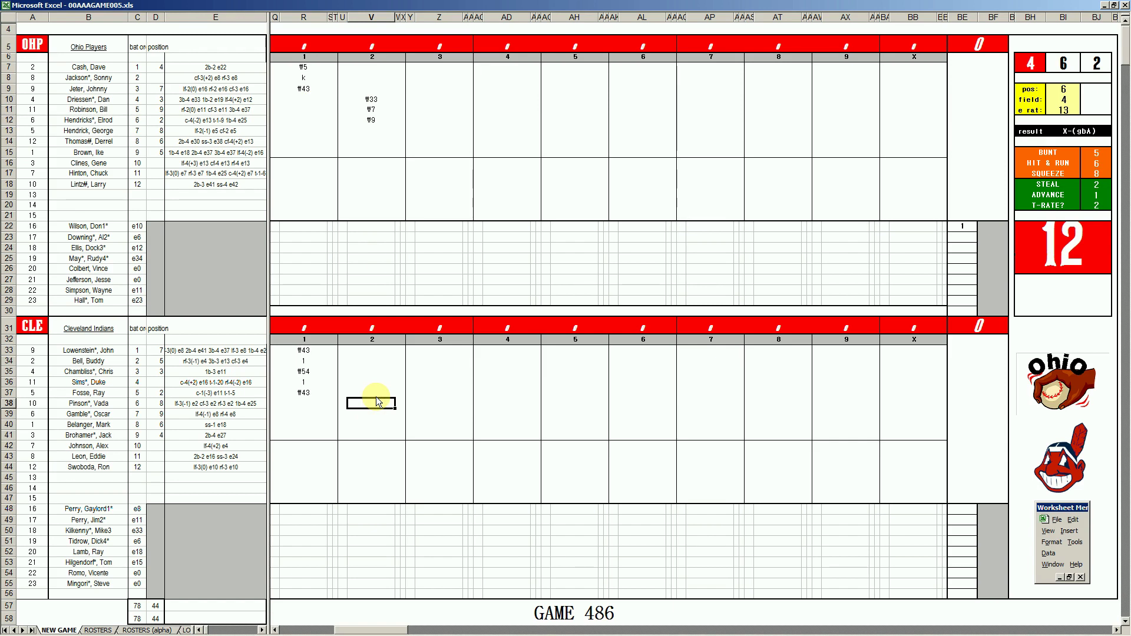
{"action": "type", "text": "k"}
{"action": "key", "text": "Return"}
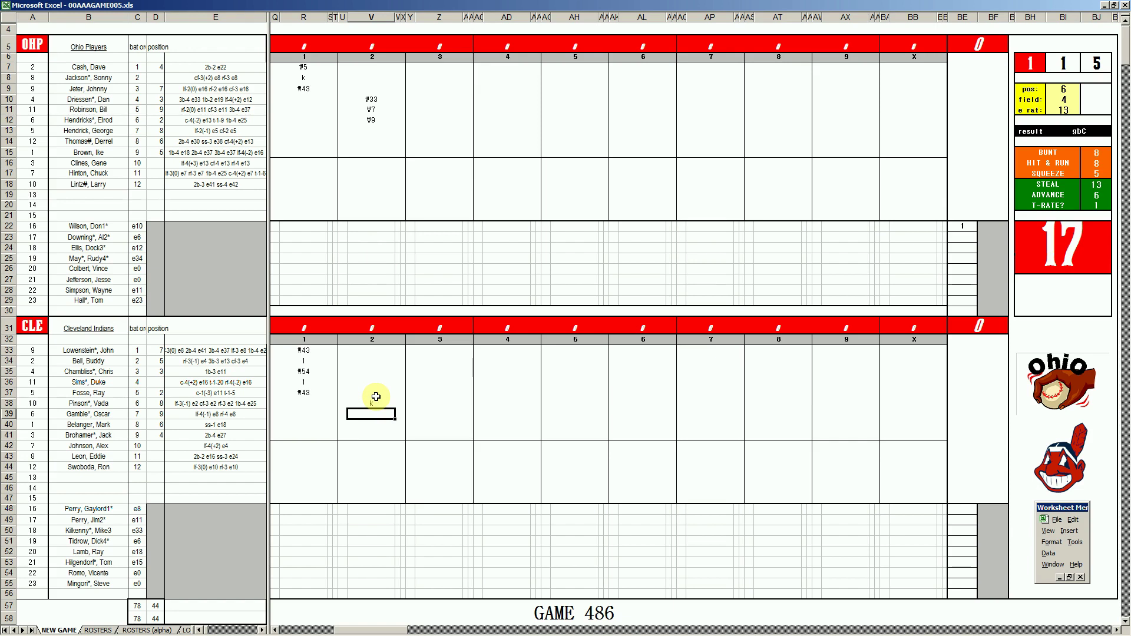
{"action": "type", "text": "#63"}
{"action": "key", "text": "Return"}
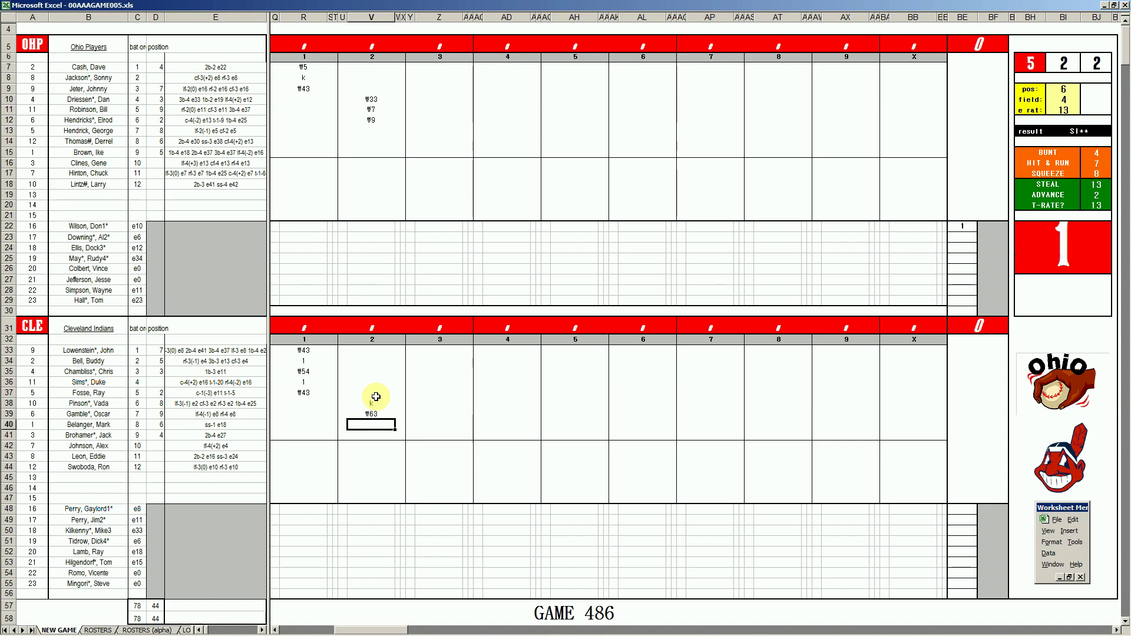
{"action": "type", "text": "1"}
{"action": "key", "text": "Return"}
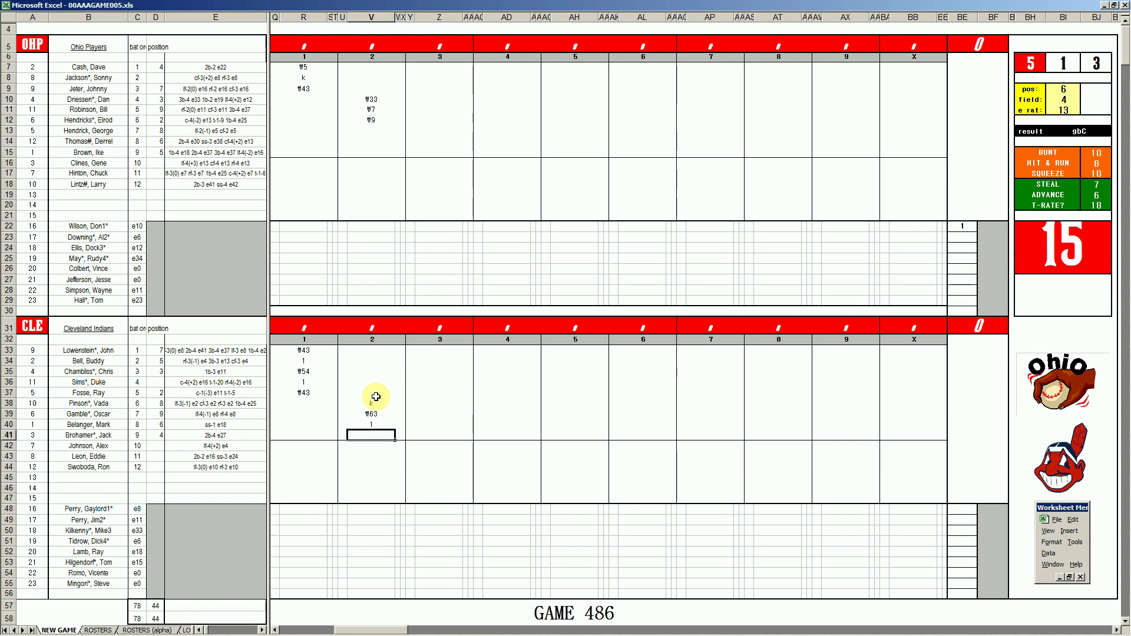
{"action": "type", "text": "2"}
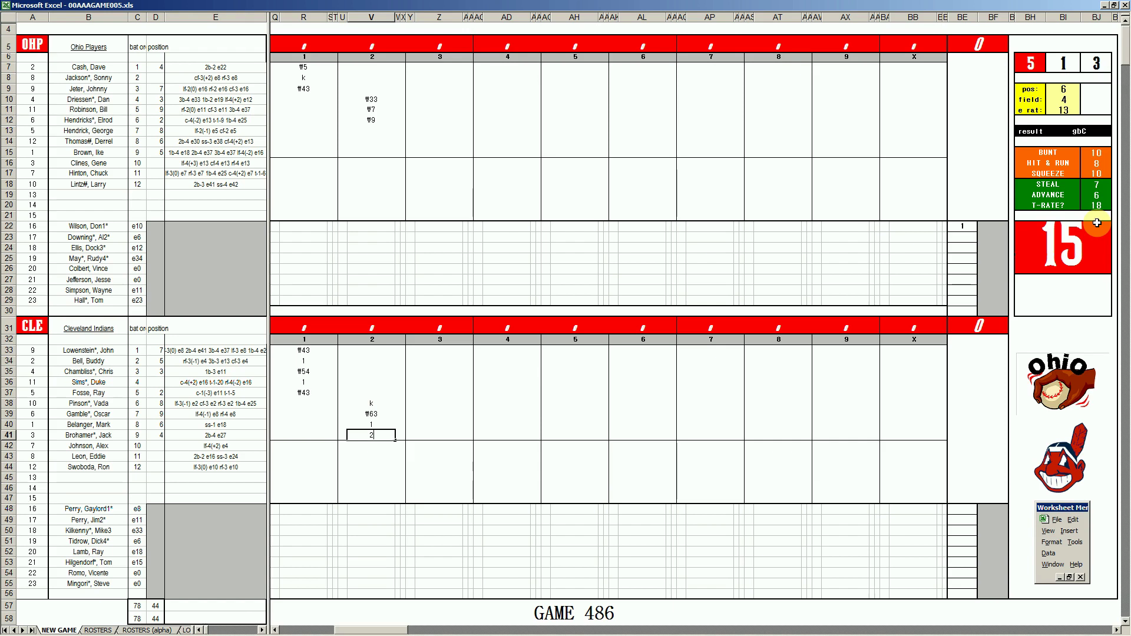
{"action": "key", "text": "Return"}
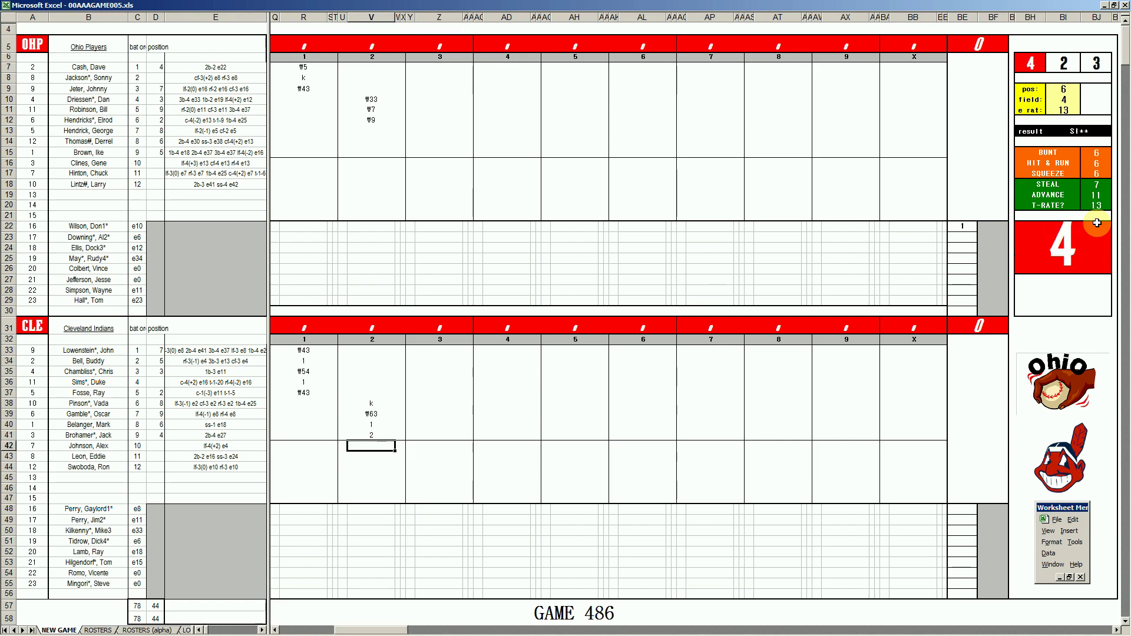
Add the scoring marks of 1 after the ninth batter's result and before the eighth batter's result in Cleveland's inning 2.
{"action": "key", "text": "Up"}
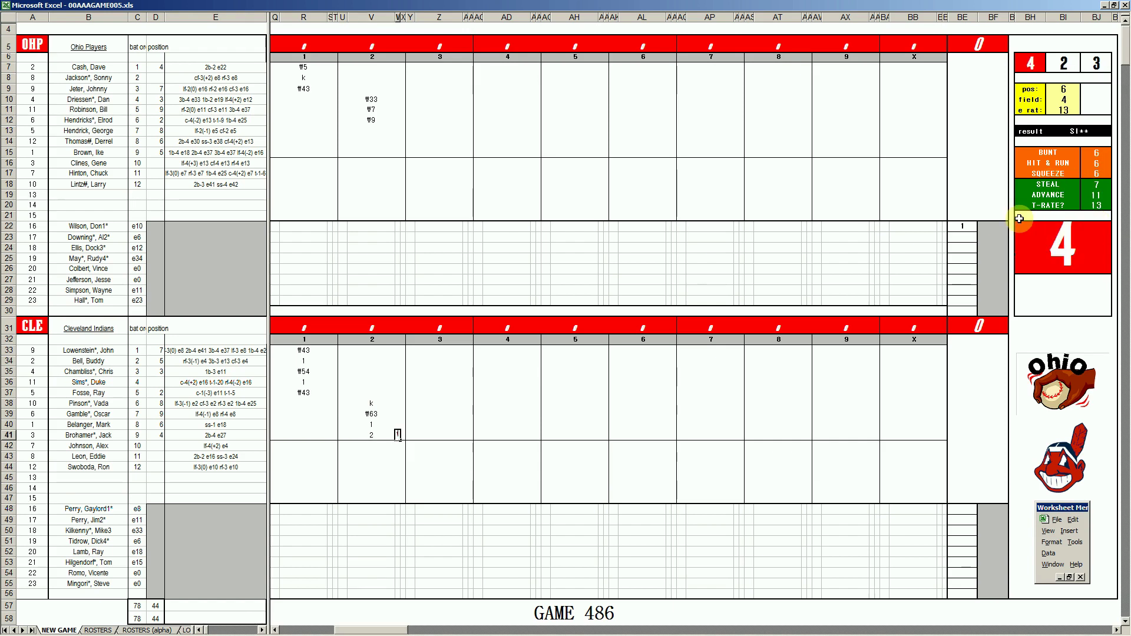
{"action": "key", "text": "Left"}
{"action": "key", "text": "Up"}
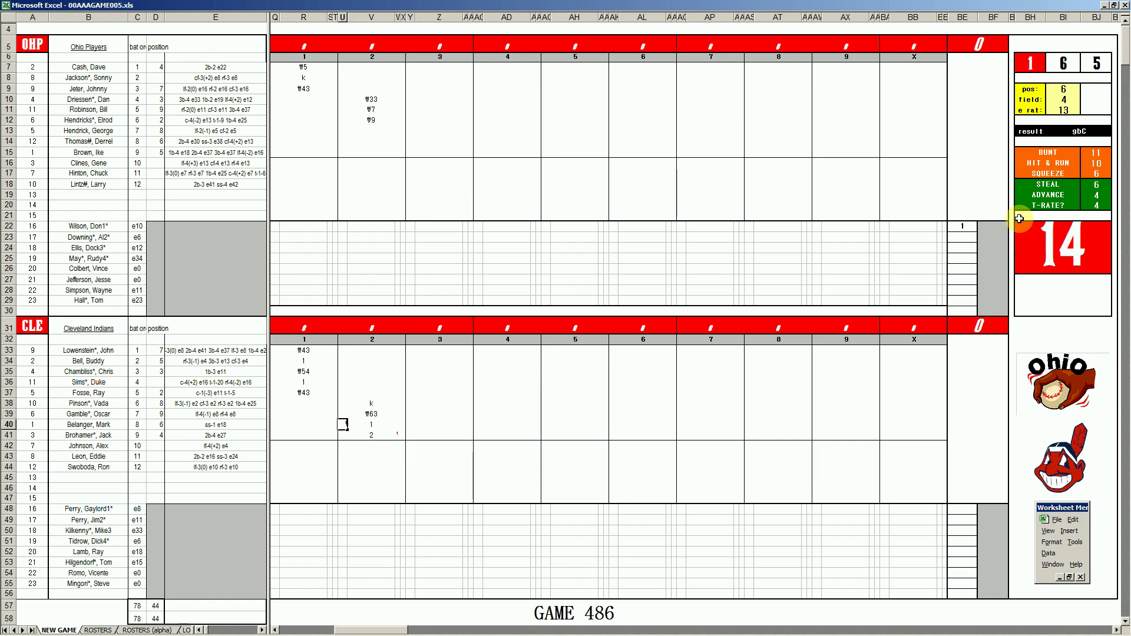
Record 2 with a following mark of 1 for Cleveland's leadoff batter in inning 2, and put 1 before the ninth batter's result.
{"action": "key", "text": "Right"}
{"action": "key", "text": "Up"}
{"action": "key", "text": "Up"}
{"action": "key", "text": "Up"}
{"action": "key", "text": "Up"}
{"action": "key", "text": "Up"}
{"action": "key", "text": "Up"}
{"action": "key", "text": "Up"}
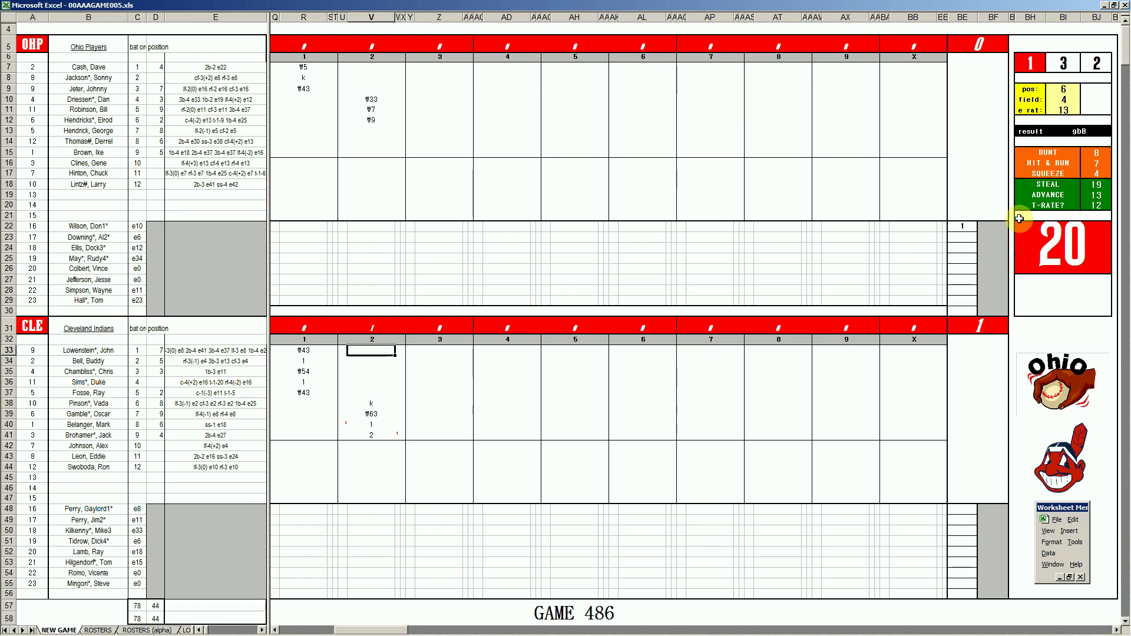
{"action": "type", "text": "2"}
{"action": "key", "text": "Tab"}
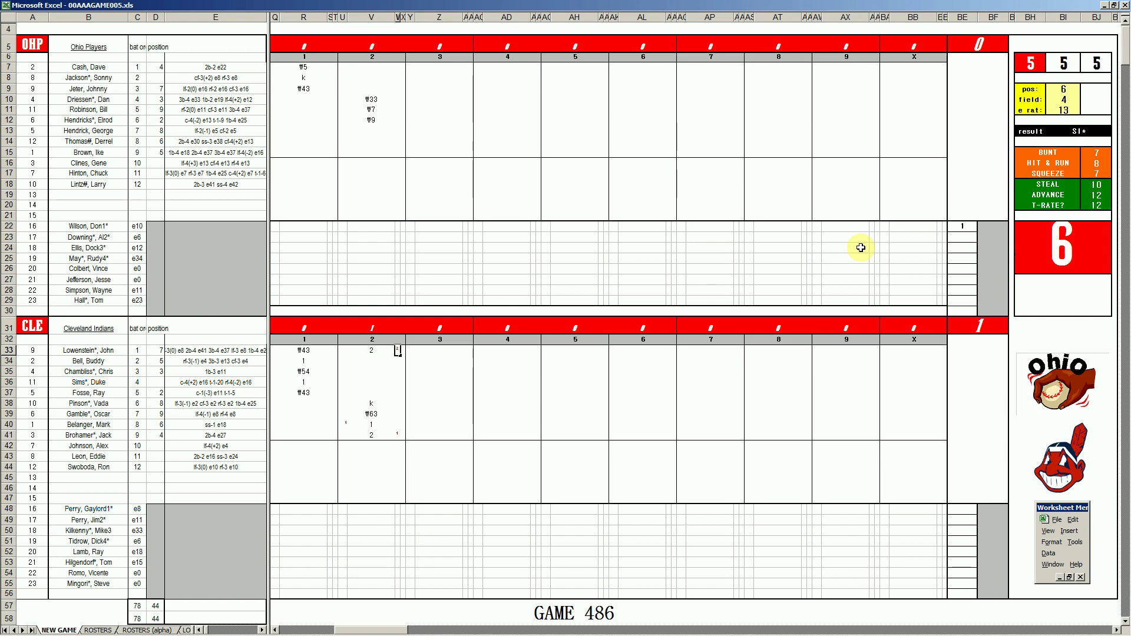
{"action": "type", "text": "1"}
{"action": "key", "text": "Left"}
{"action": "key", "text": "Left"}
{"action": "key", "text": "Down"}
{"action": "key", "text": "Down"}
{"action": "key", "text": "Down"}
{"action": "key", "text": "Down"}
{"action": "key", "text": "Down"}
{"action": "key", "text": "Down"}
{"action": "key", "text": "Down"}
{"action": "key", "text": "Down"}
{"action": "type", "text": "1"}
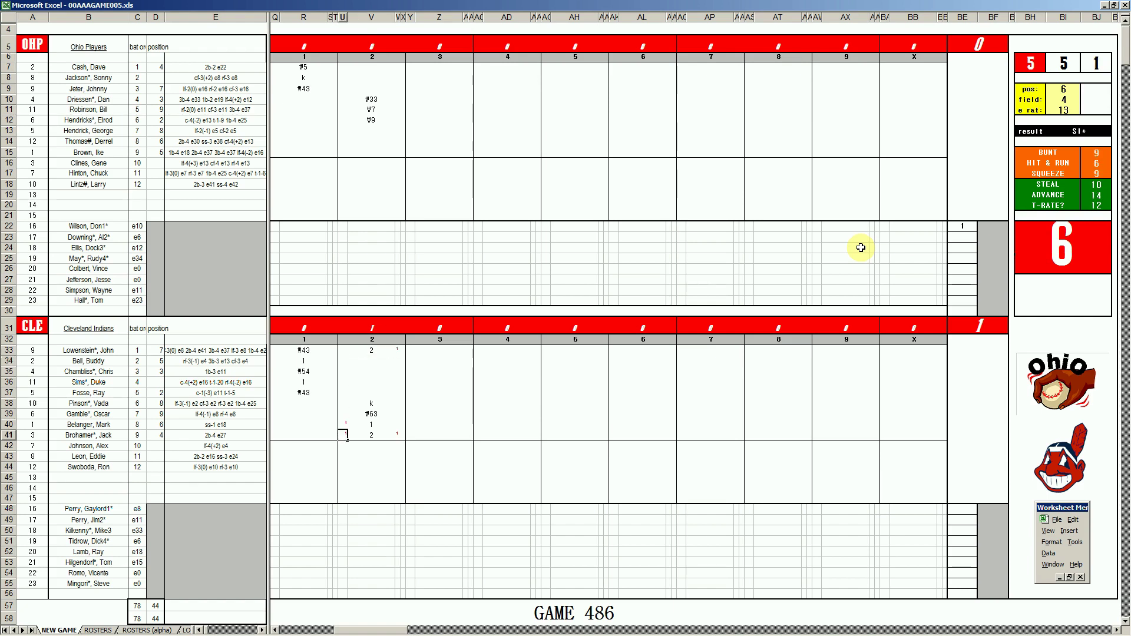
Record ₩63 for Cleveland's second batter in inning 2.
{"action": "key", "text": "Tab"}
{"action": "key", "text": "Up"}
{"action": "key", "text": "Up"}
{"action": "key", "text": "Up"}
{"action": "key", "text": "Up"}
{"action": "key", "text": "Up"}
{"action": "key", "text": "Up"}
{"action": "key", "text": "Up"}
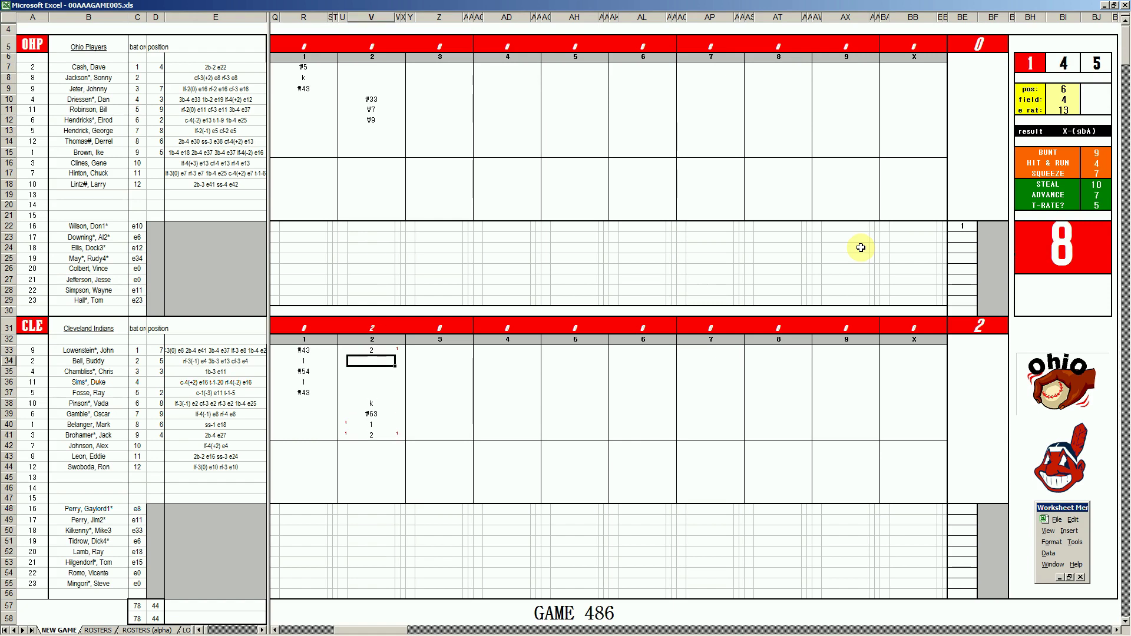
{"action": "type", "text": "#63"}
Enter ₩33, 8 and ₩543 for Ohio's seventh, eighth and ninth batters in inning 3.
{"action": "left_click", "coordinate": [427, 128]}
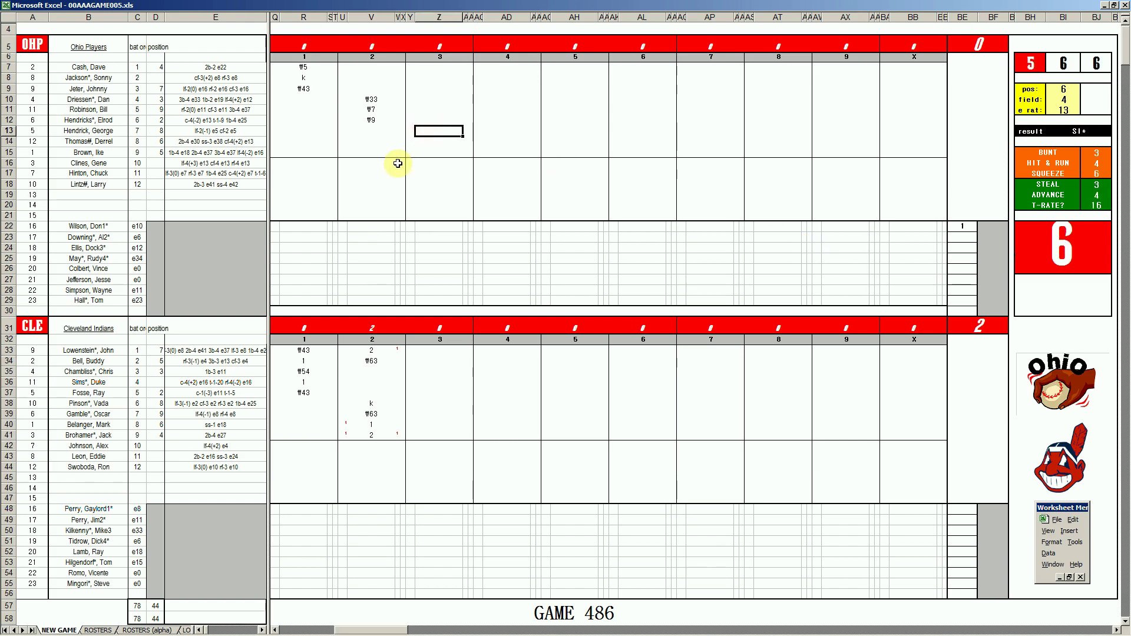
{"action": "type", "text": "#33"}
{"action": "key", "text": "Return"}
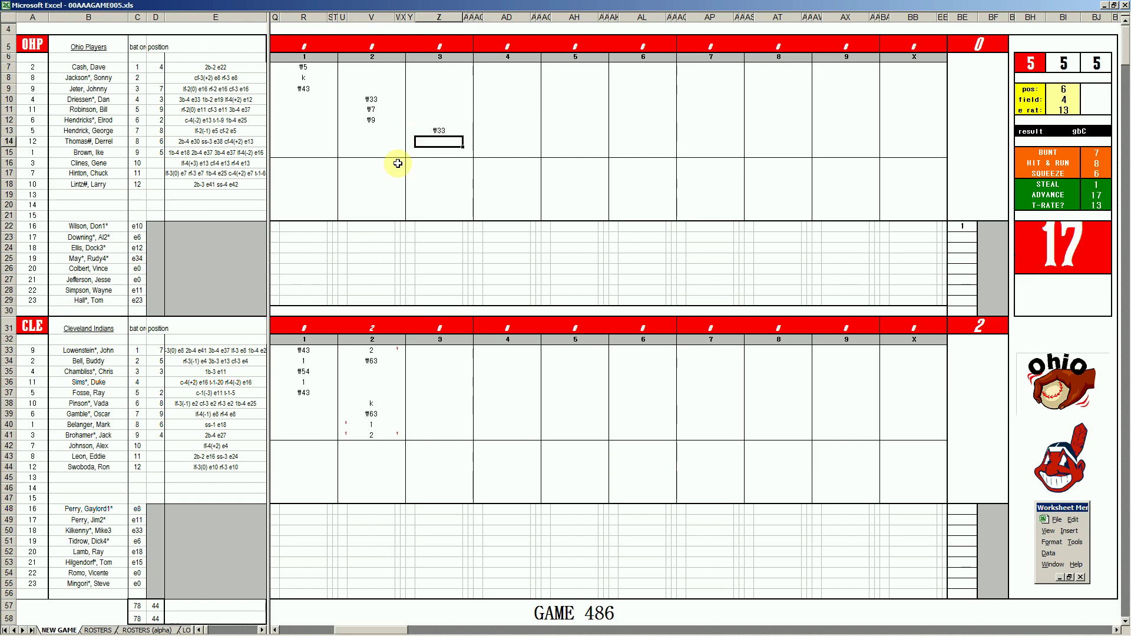
{"action": "type", "text": "8"}
{"action": "key", "text": "Return"}
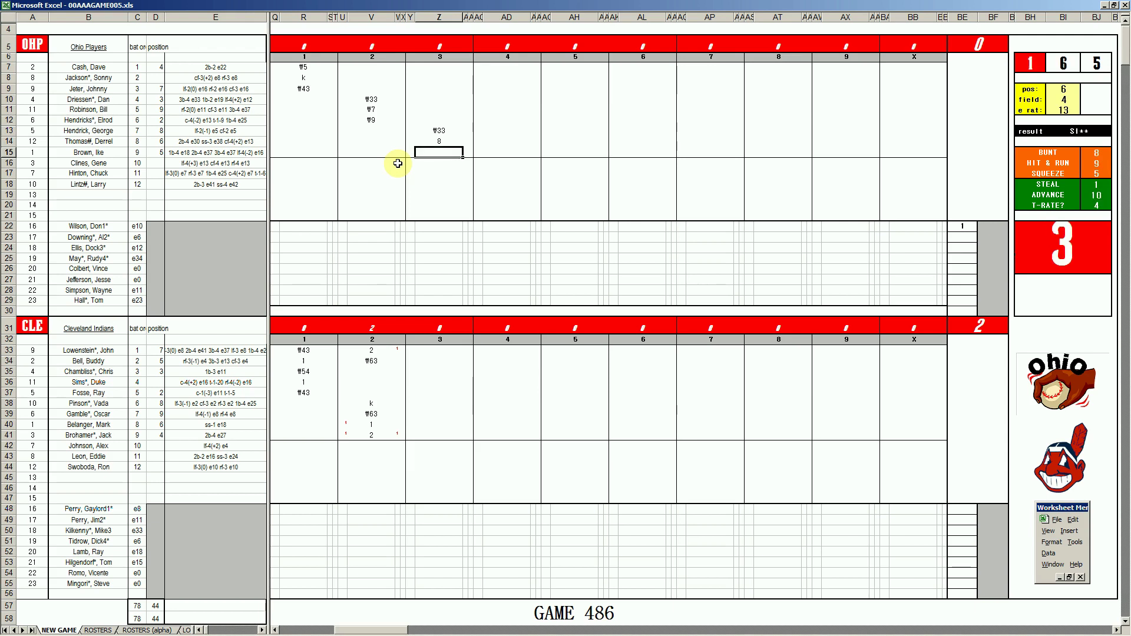
{"action": "type", "text": "#543"}
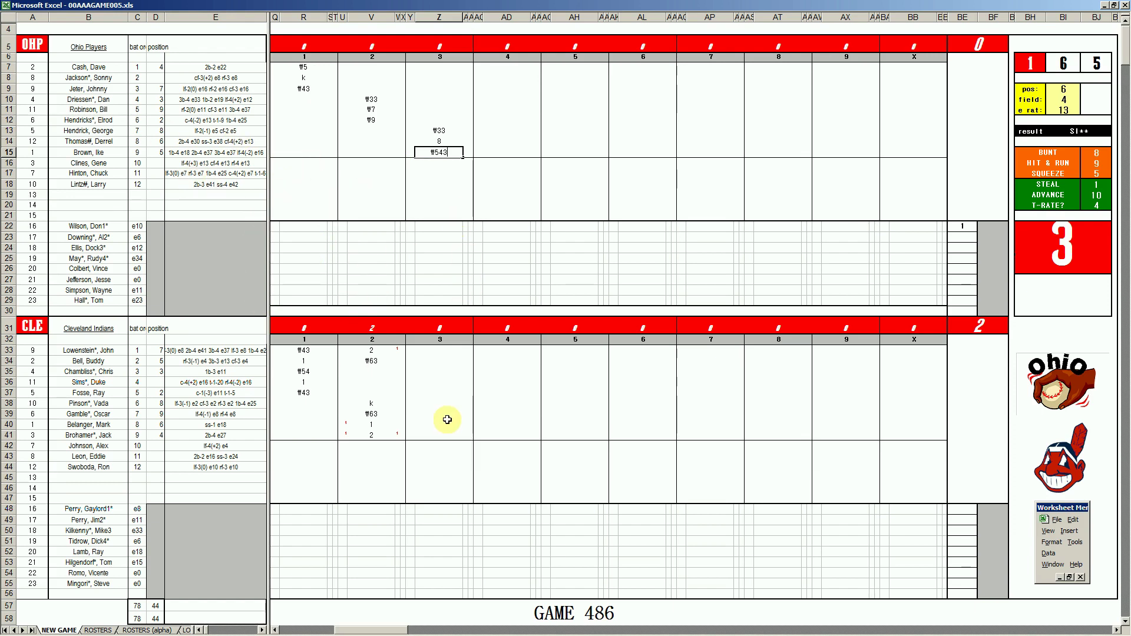
Enter ₩6, ₩4 and k for Cleveland's third, fourth and fifth batters in inning 3.
{"action": "left_click", "coordinate": [433, 367]}
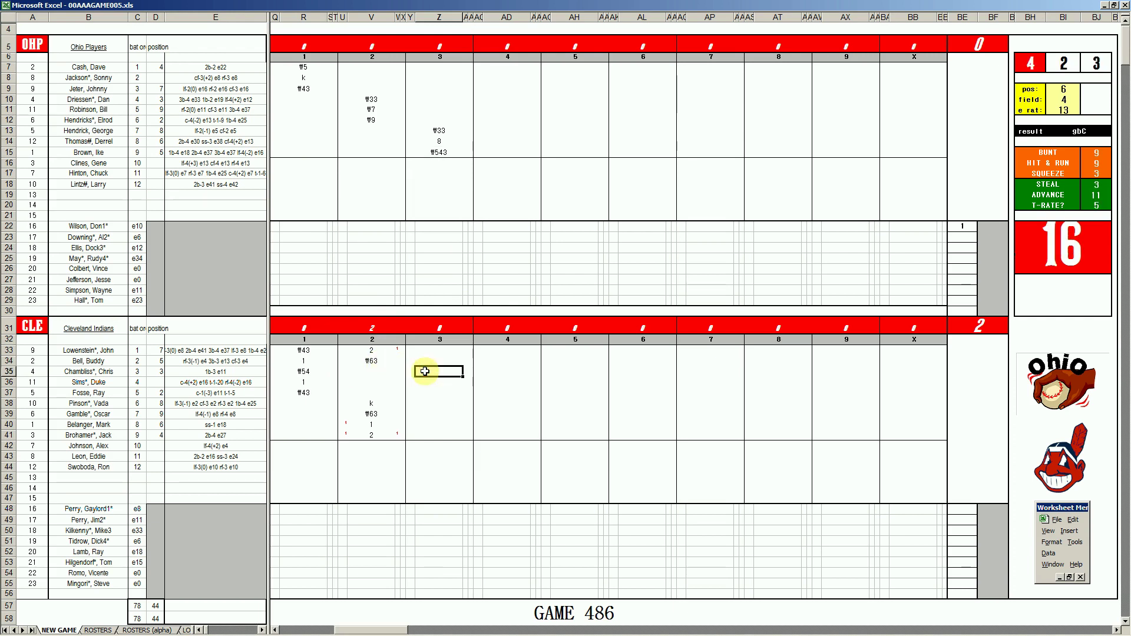
{"action": "type", "text": "#6"}
{"action": "key", "text": "Return"}
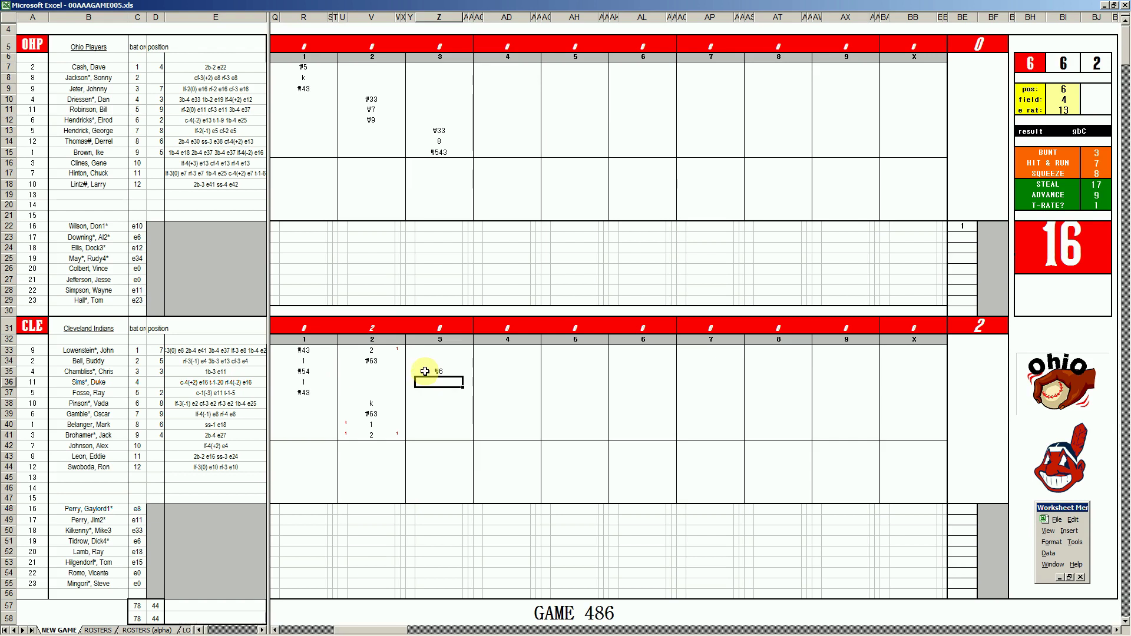
{"action": "type", "text": "#4"}
{"action": "key", "text": "Return"}
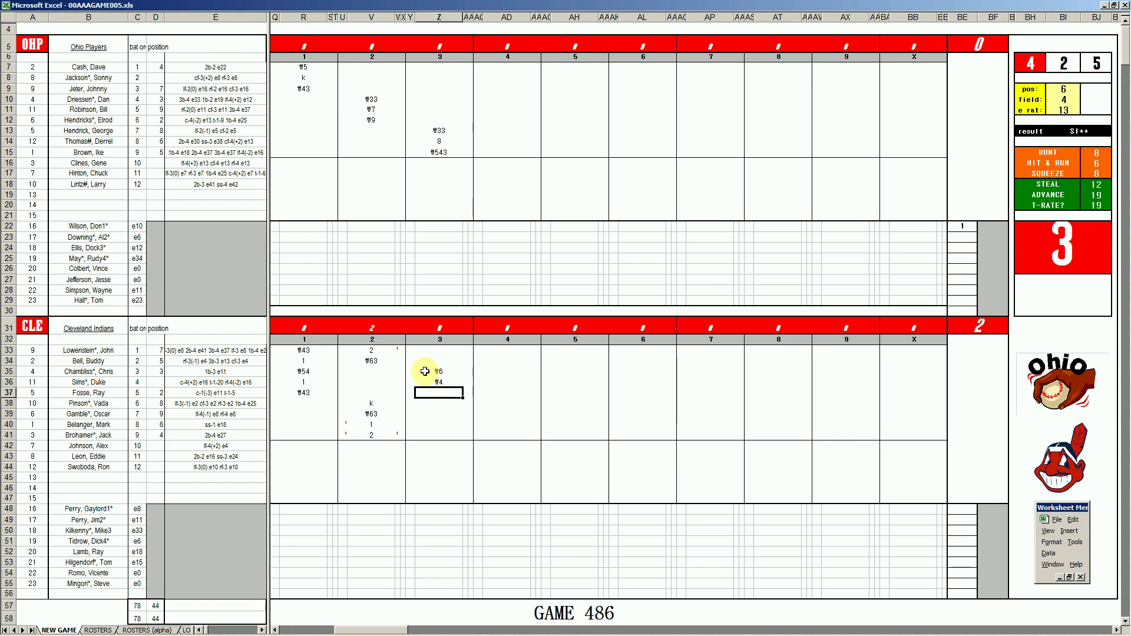
{"action": "type", "text": "k"}
Set the pos value of the fielding lookup to 5 for Ohio's leadoff at-bat in inning 4.
{"action": "left_click", "coordinate": [500, 68]}
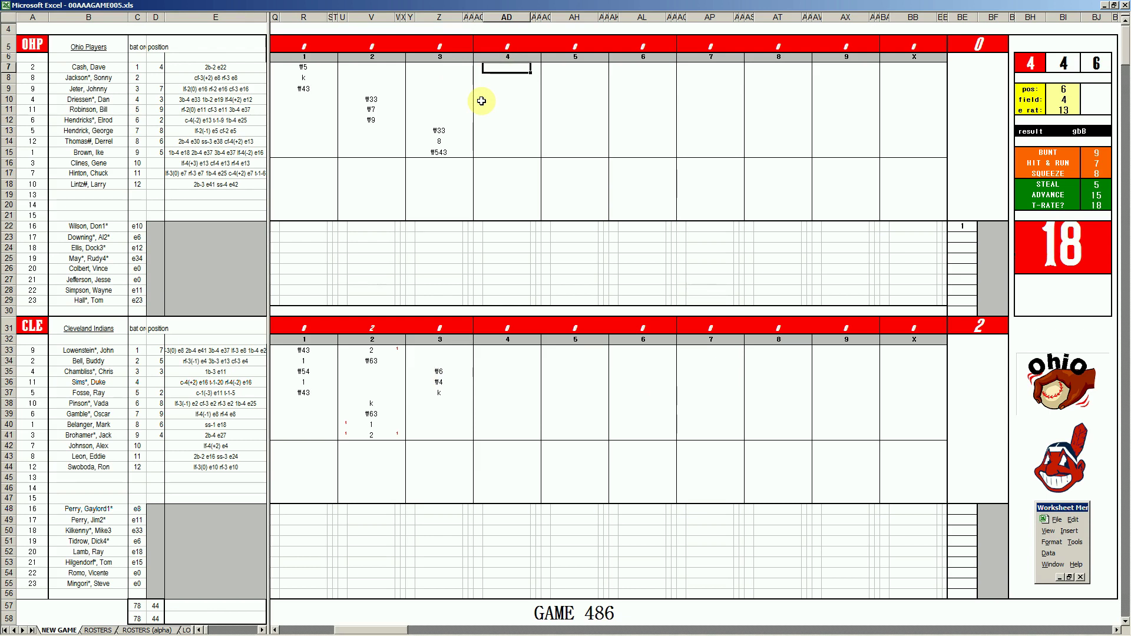
{"action": "key", "text": "ctrl+p"}
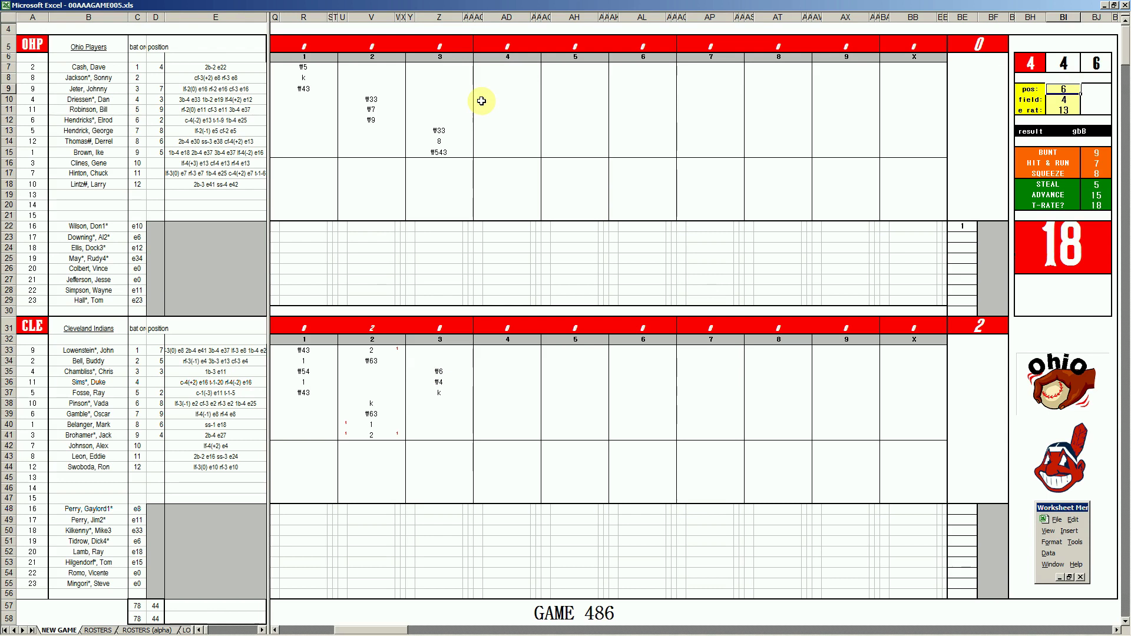
{"action": "type", "text": "5"}
{"action": "key", "text": "Return"}
Enter ₩53, ₩9 and ₩6 for Ohio's first three batters in inning 4.
{"action": "left_click", "coordinate": [510, 69]}
{"action": "type", "text": "#5"}
{"action": "key", "text": "Return"}
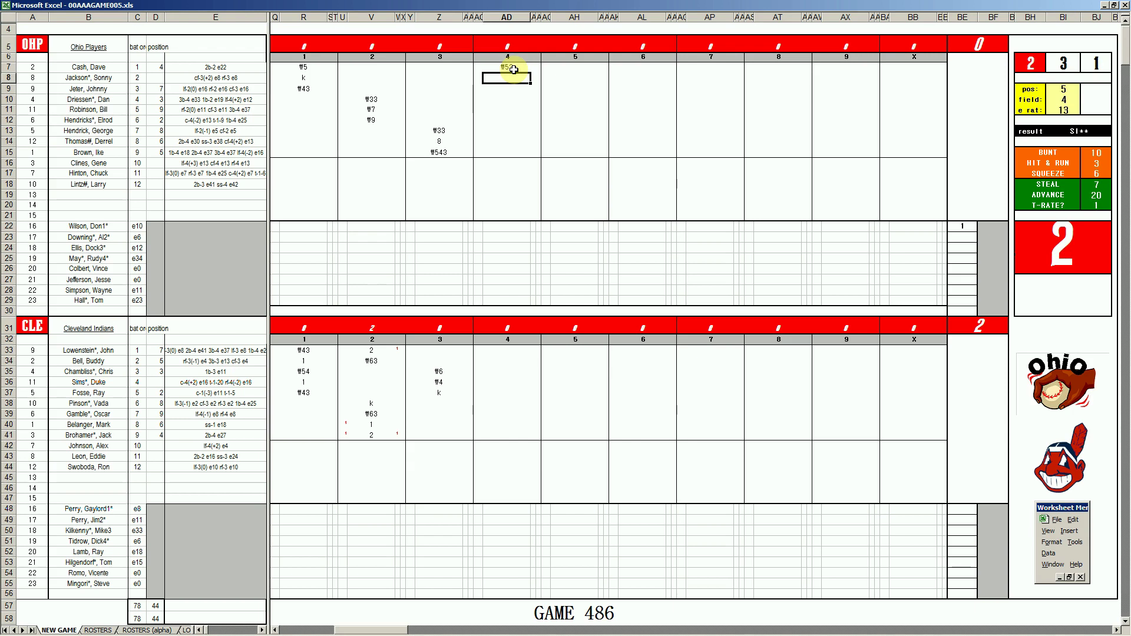
{"action": "type", "text": "#9"}
{"action": "key", "text": "Return"}
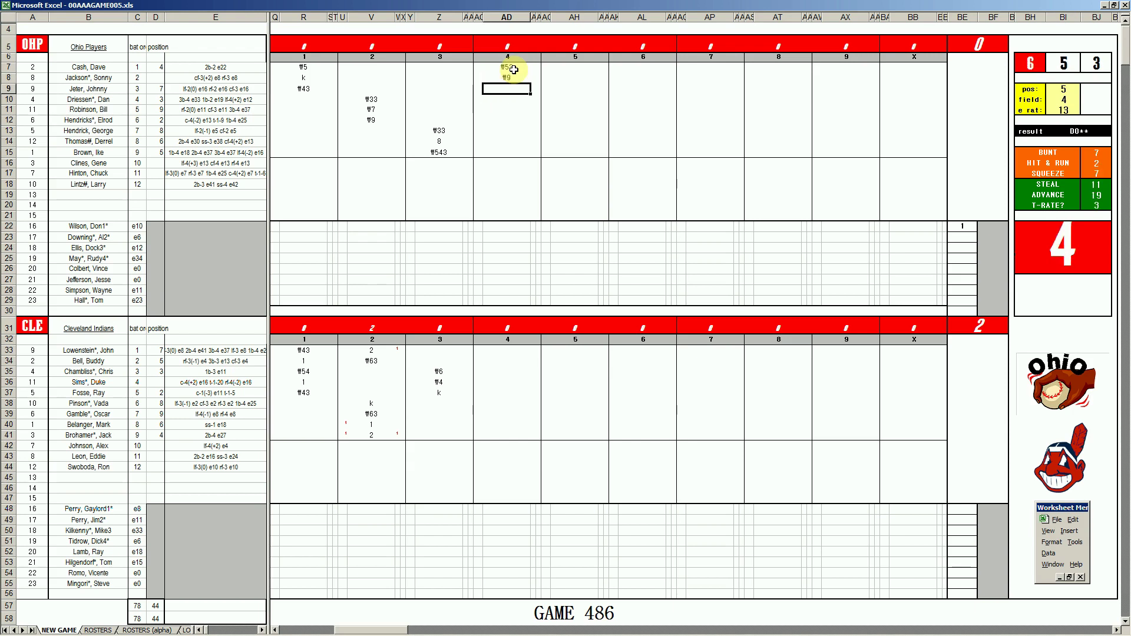
{"action": "type", "text": "#6"}
Enter ₩43, 1, ₩64 and k for Cleveland's sixth through ninth batters in inning 4.
{"action": "left_click", "coordinate": [507, 403]}
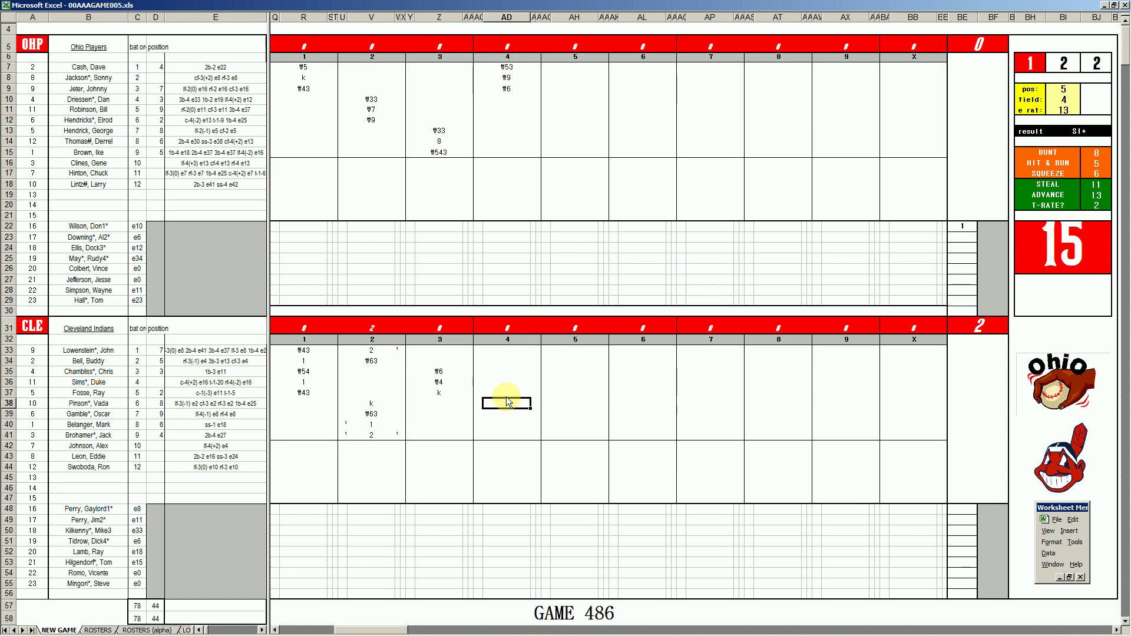
{"action": "type", "text": "\\43"}
{"action": "key", "text": "Return"}
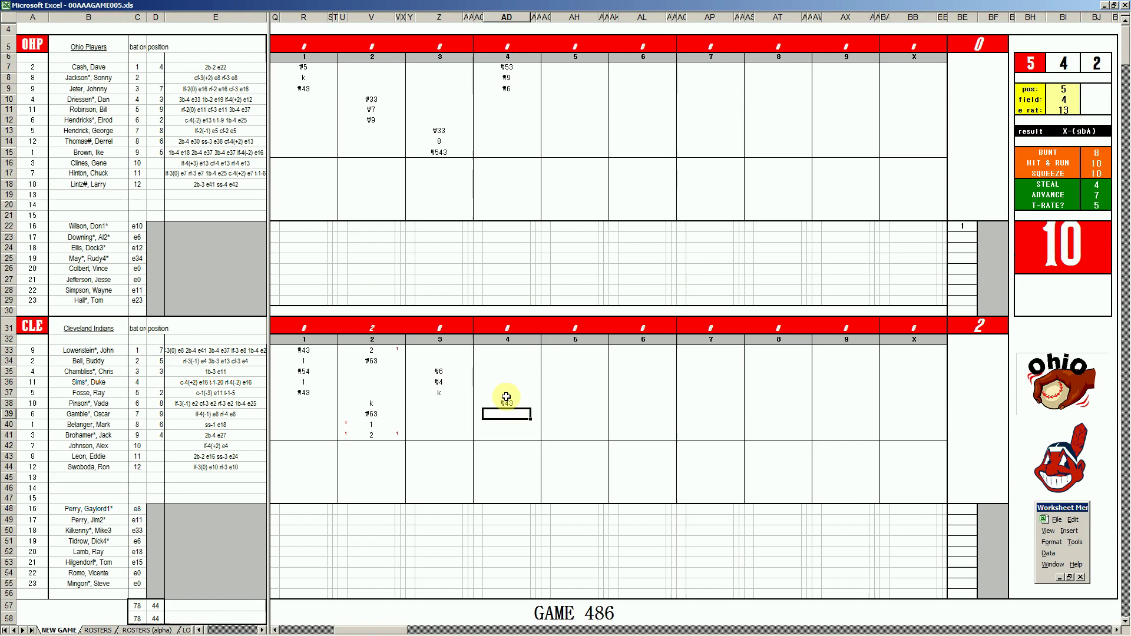
{"action": "type", "text": "1"}
{"action": "key", "text": "Return"}
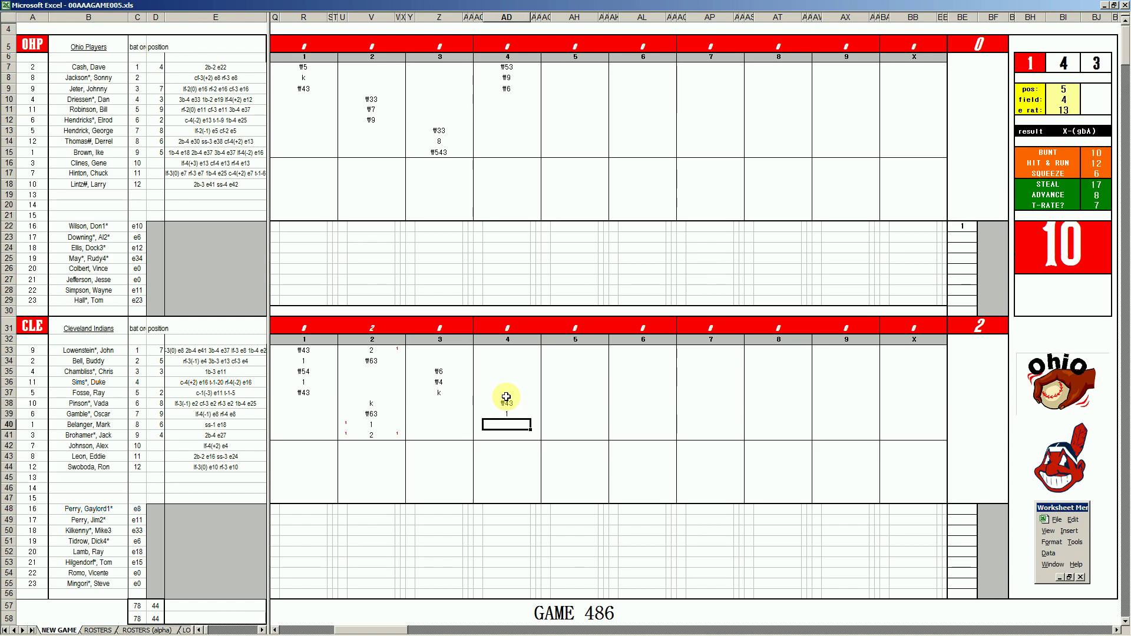
{"action": "type", "text": "#64"}
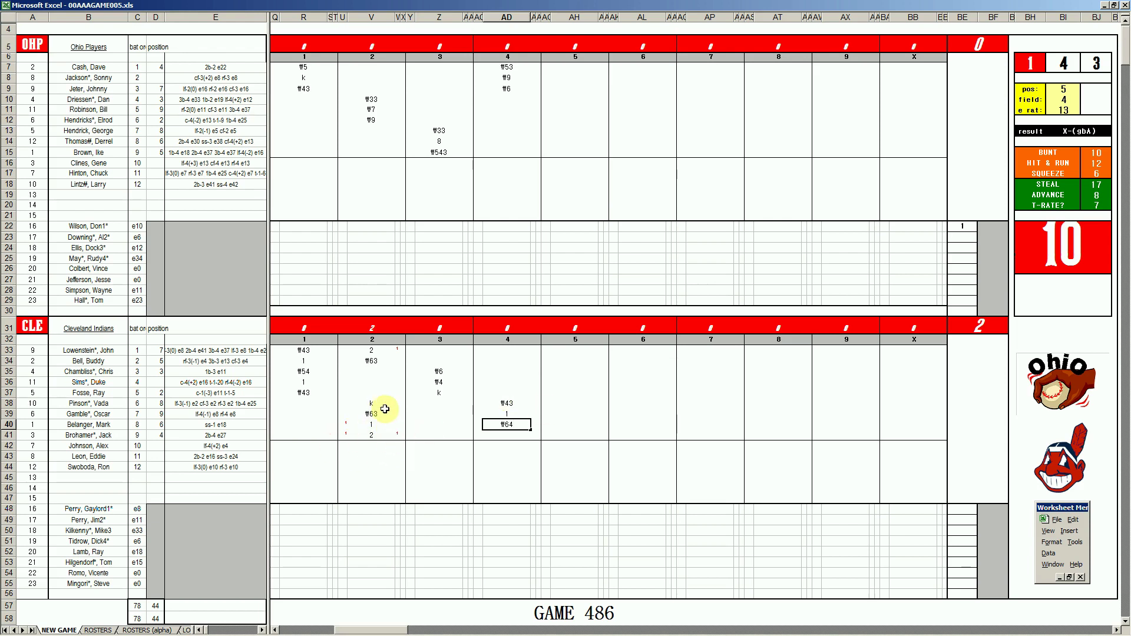
{"action": "key", "text": "Return"}
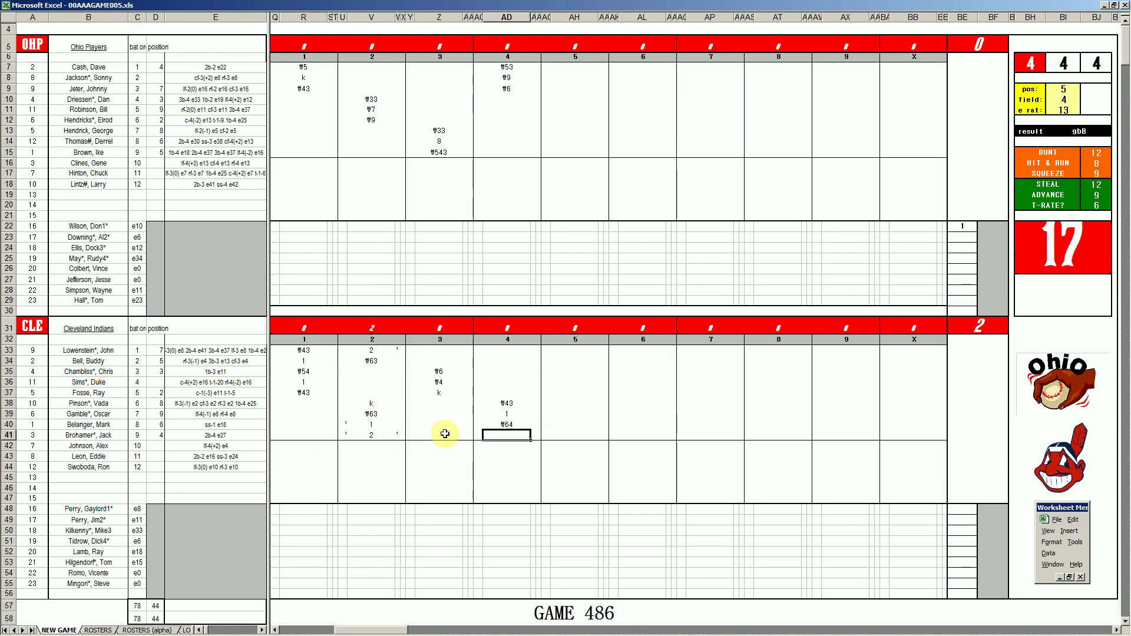
{"action": "type", "text": "k"}
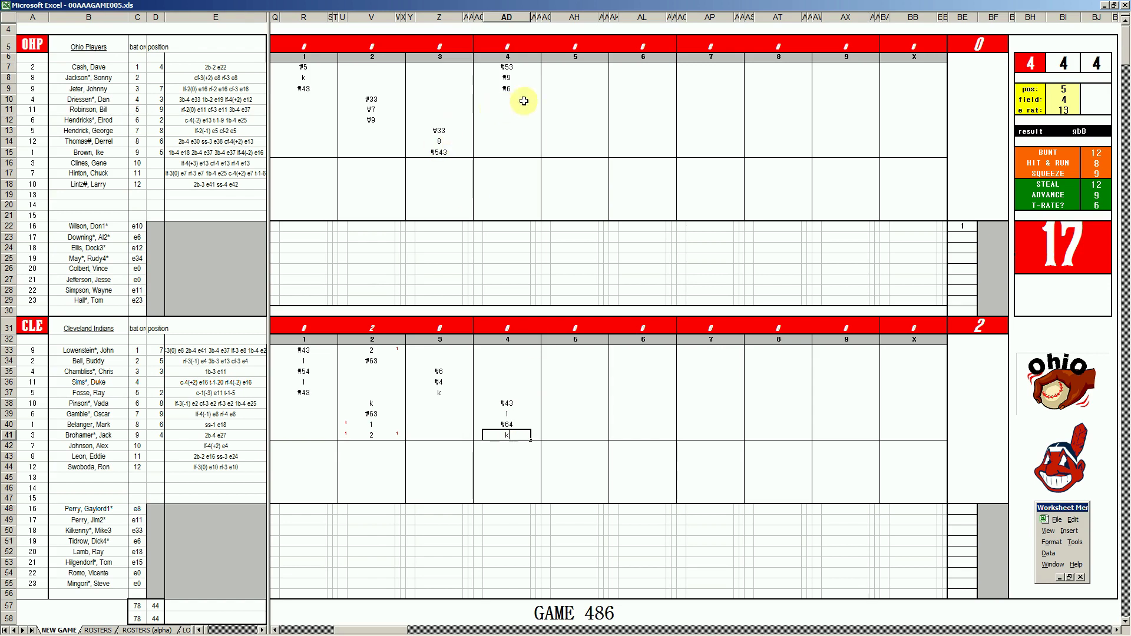
Enter 1 and k for Ohio's fourth and fifth batters in inning 5.
{"action": "left_click", "coordinate": [558, 98]}
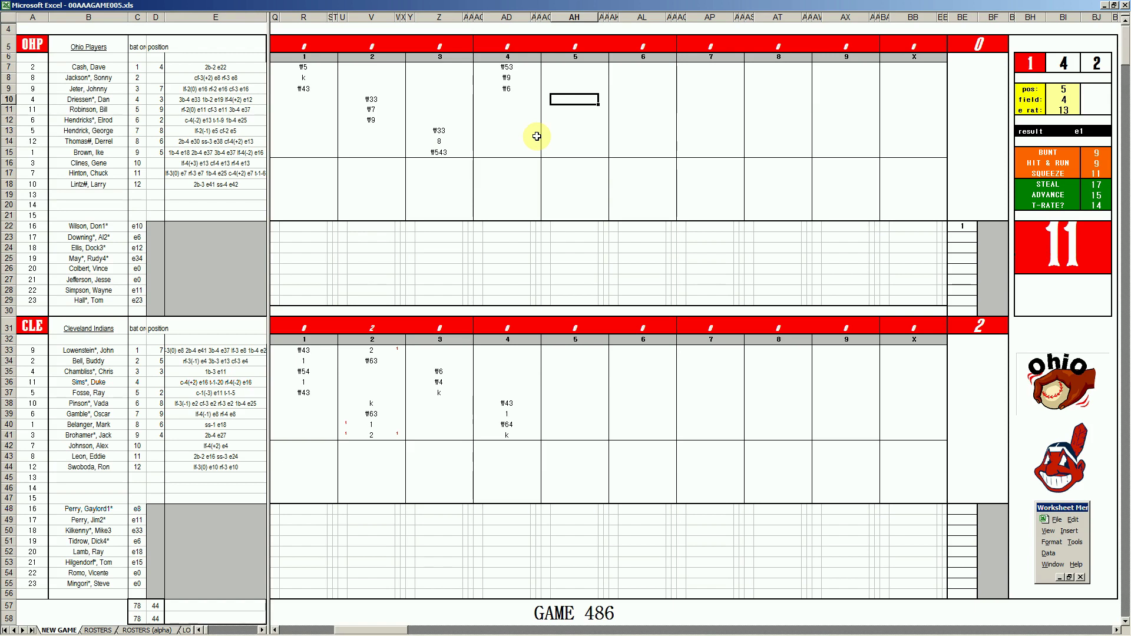
{"action": "type", "text": "1"}
{"action": "key", "text": "Return"}
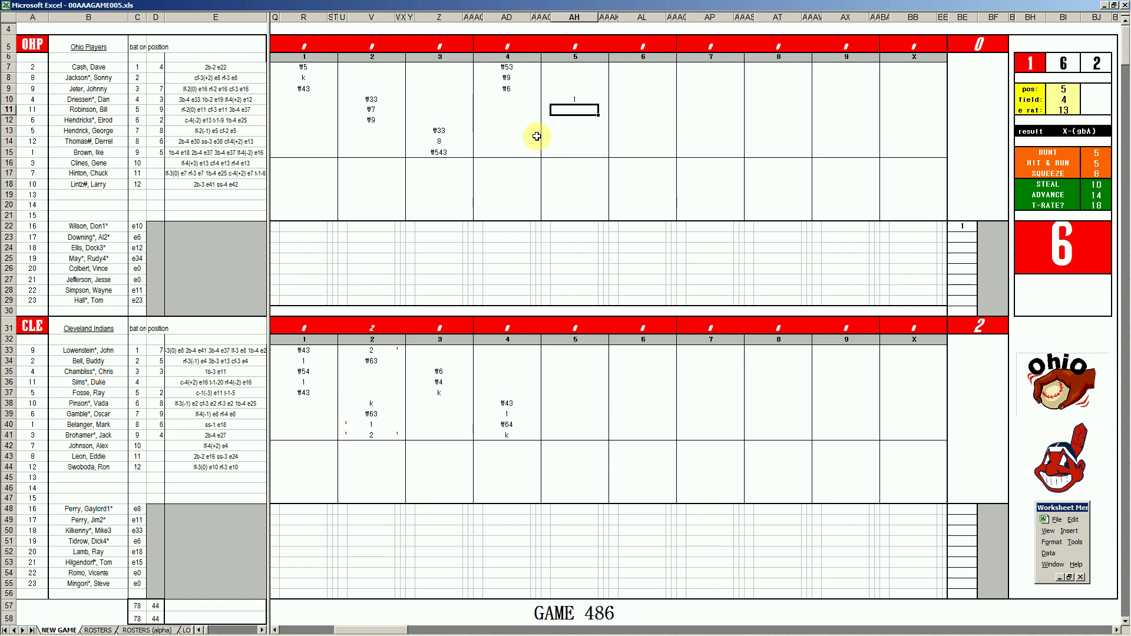
{"action": "type", "text": "k"}
{"action": "key", "text": "Return"}
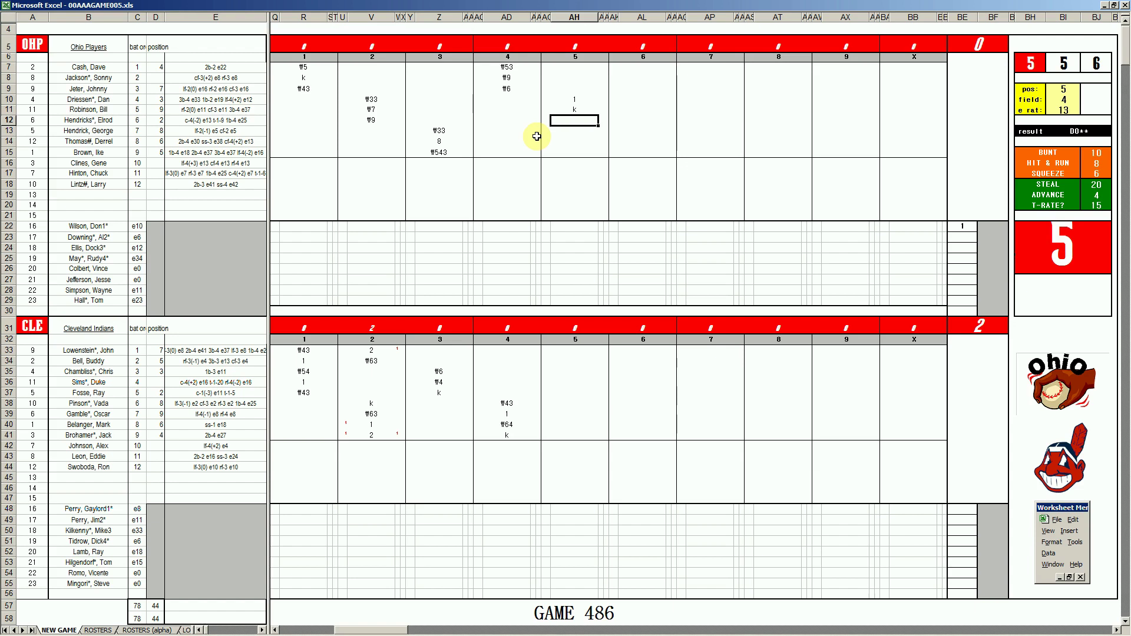
Set the fielding lookup's pos value to 4 and record ₩43 for Ohio's sixth batter in inning 5.
{"action": "key", "text": "ctrl+f"}
{"action": "type", "text": "4"}
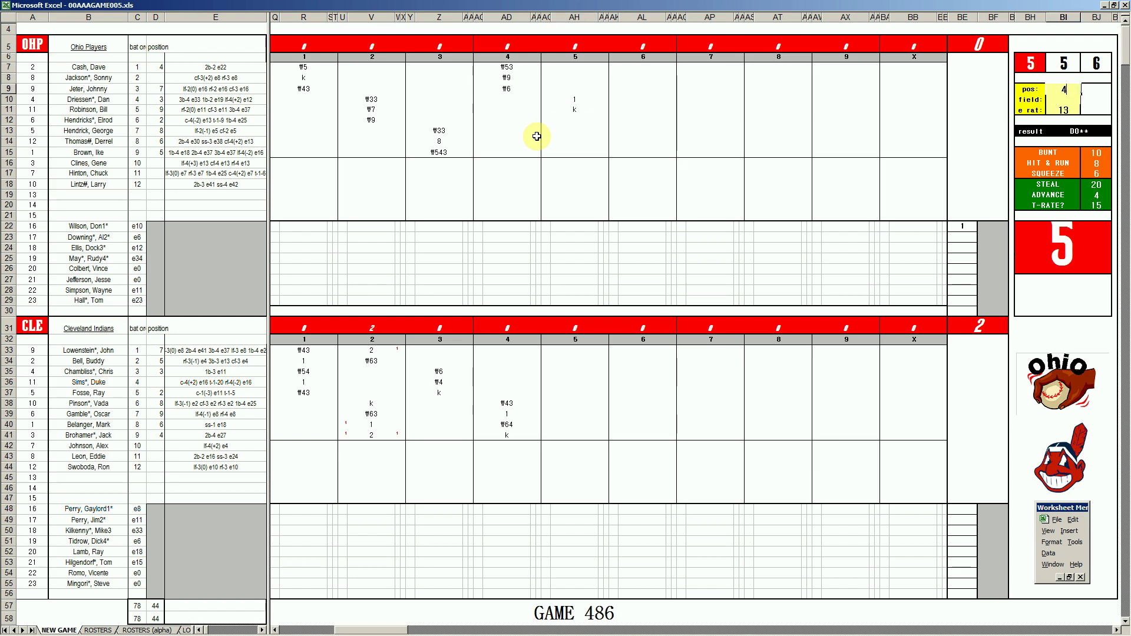
{"action": "key", "text": "Return"}
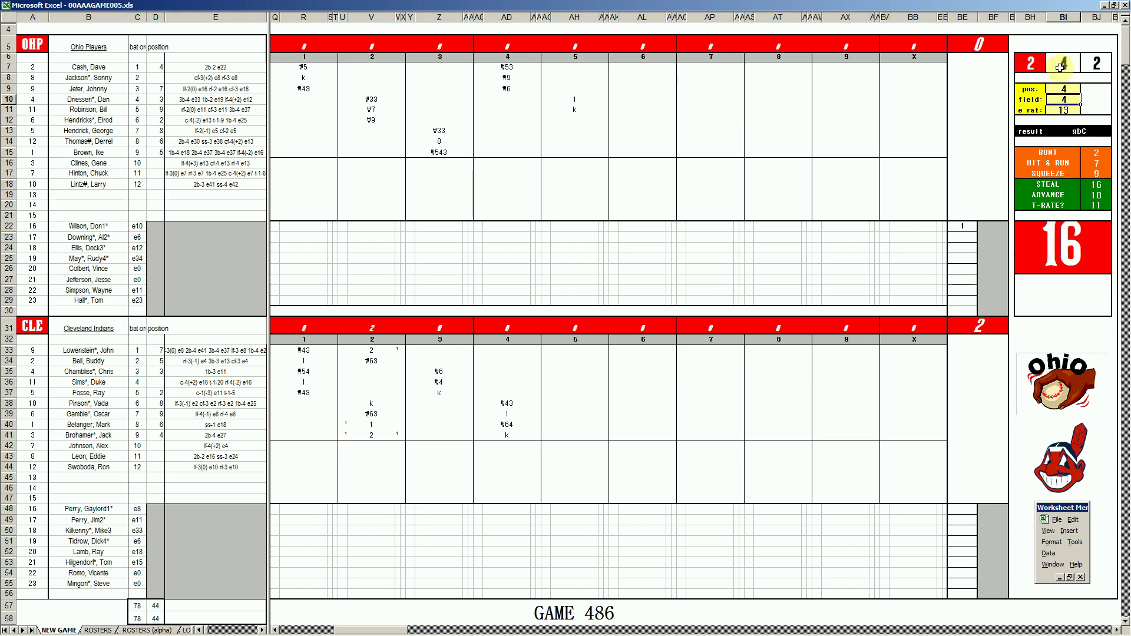
{"action": "left_click", "coordinate": [576, 119]}
{"action": "type", "text": "\\43"}
{"action": "key", "text": "Return"}
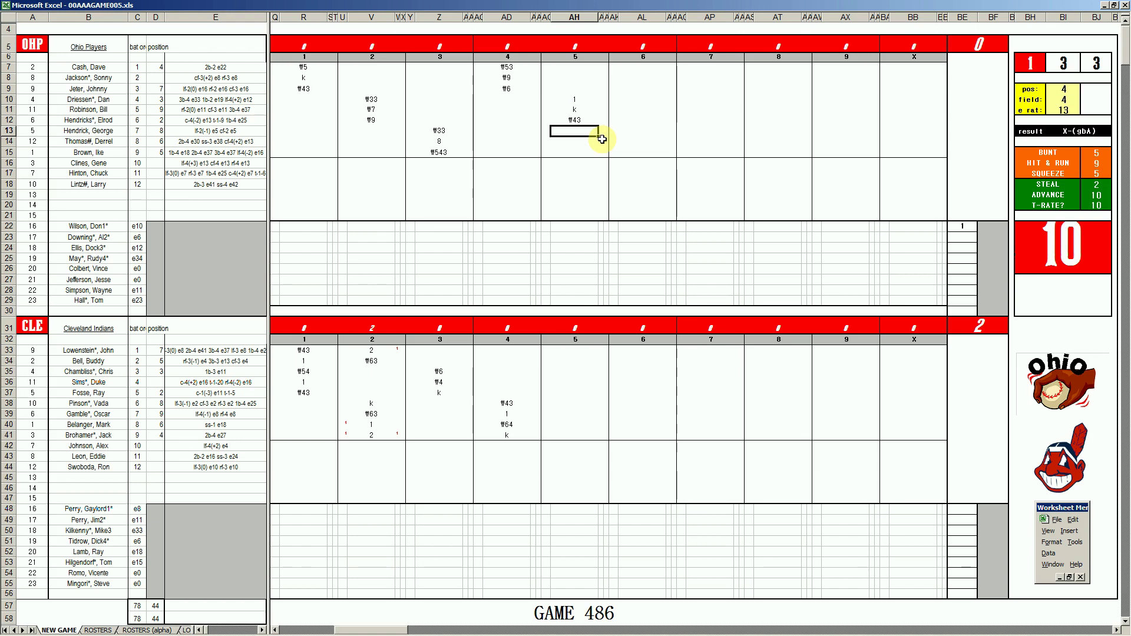
Enter ₩8 for Ohio's seventh batter in inning 5.
{"action": "type", "text": "₩8"}
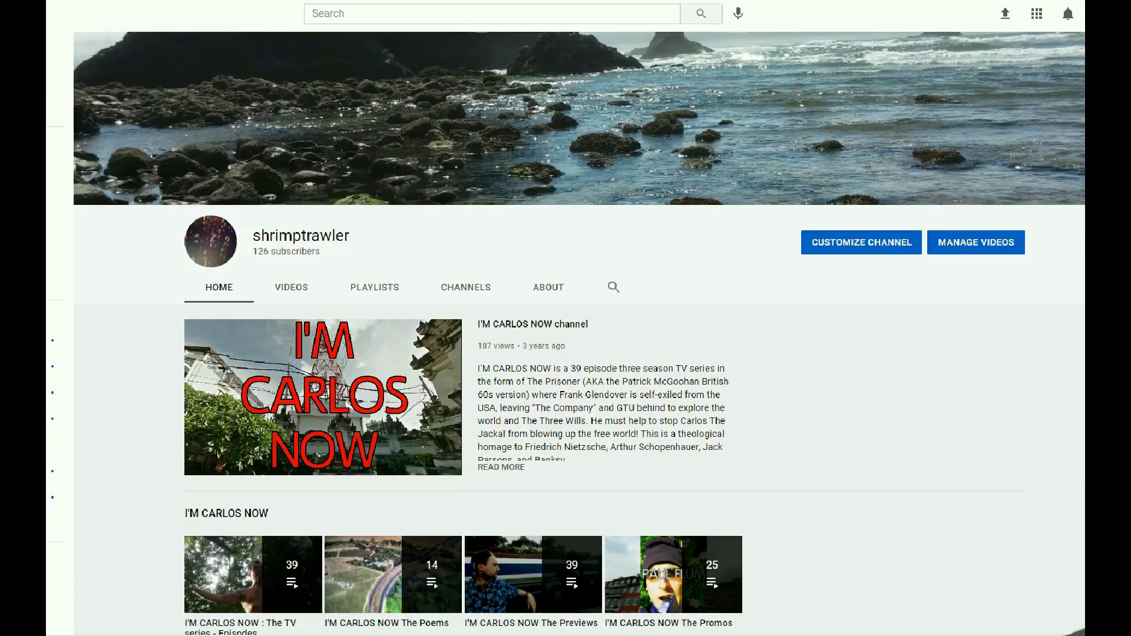
{"action": "scroll", "coordinate": [579, 330], "scroll_direction": "down", "scroll_amount": 4}
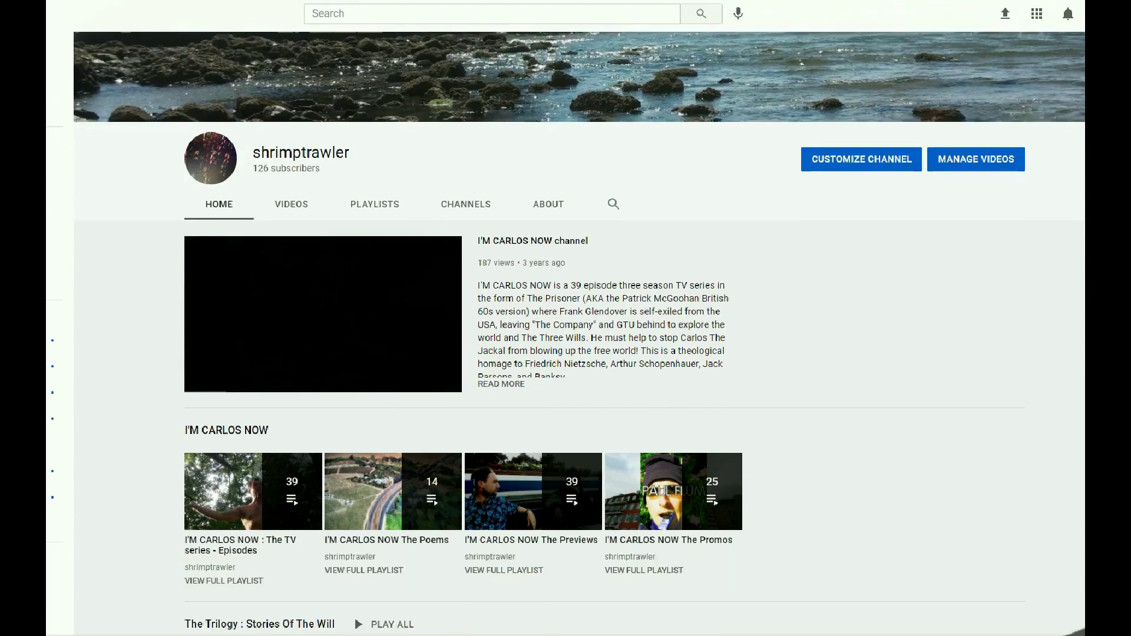
{"action": "scroll", "coordinate": [578, 330], "scroll_direction": "down", "scroll_amount": 4}
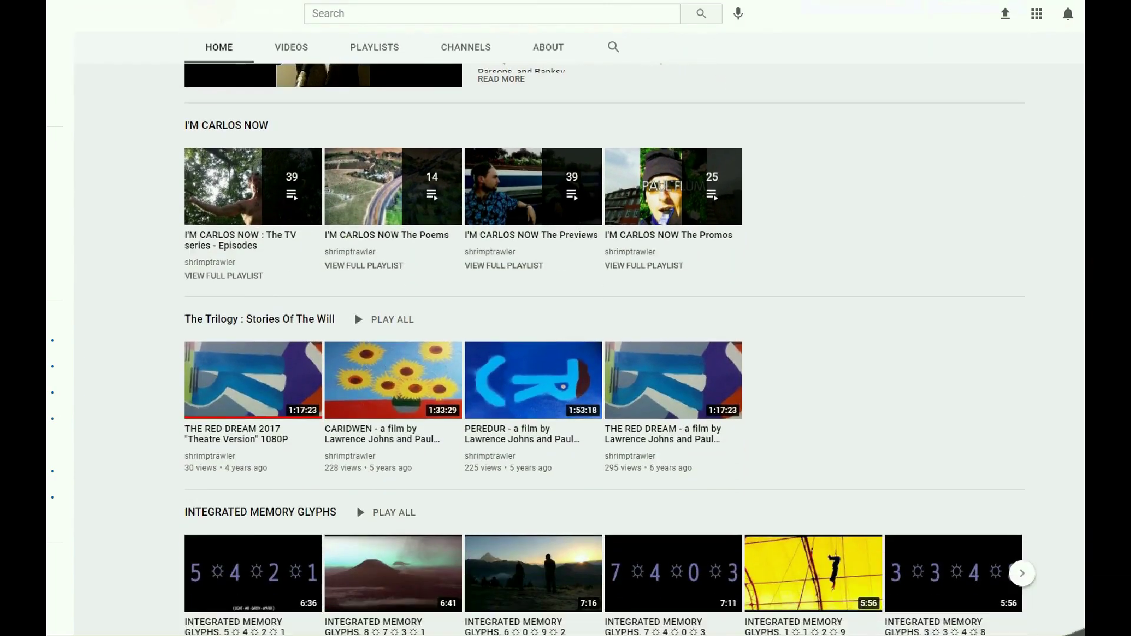
{"action": "scroll", "coordinate": [579, 330], "scroll_direction": "down", "scroll_amount": 2}
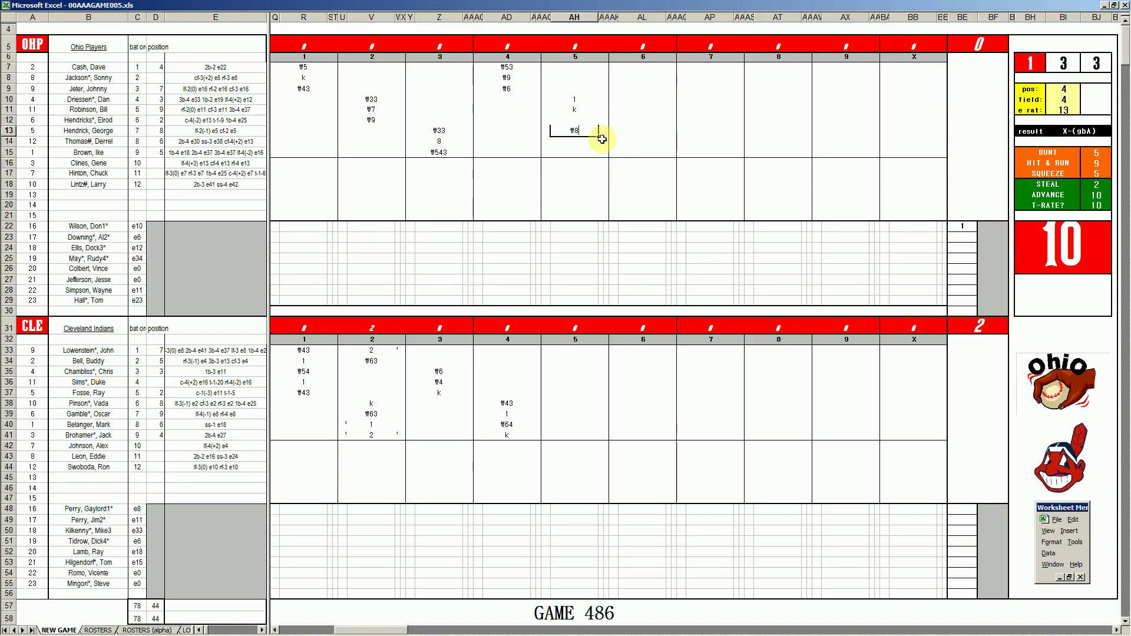
Set the fielding lookup to pos 6 and field 3, and record 1 for Cleveland's first batter in inning 5.
{"action": "left_click", "coordinate": [576, 352]}
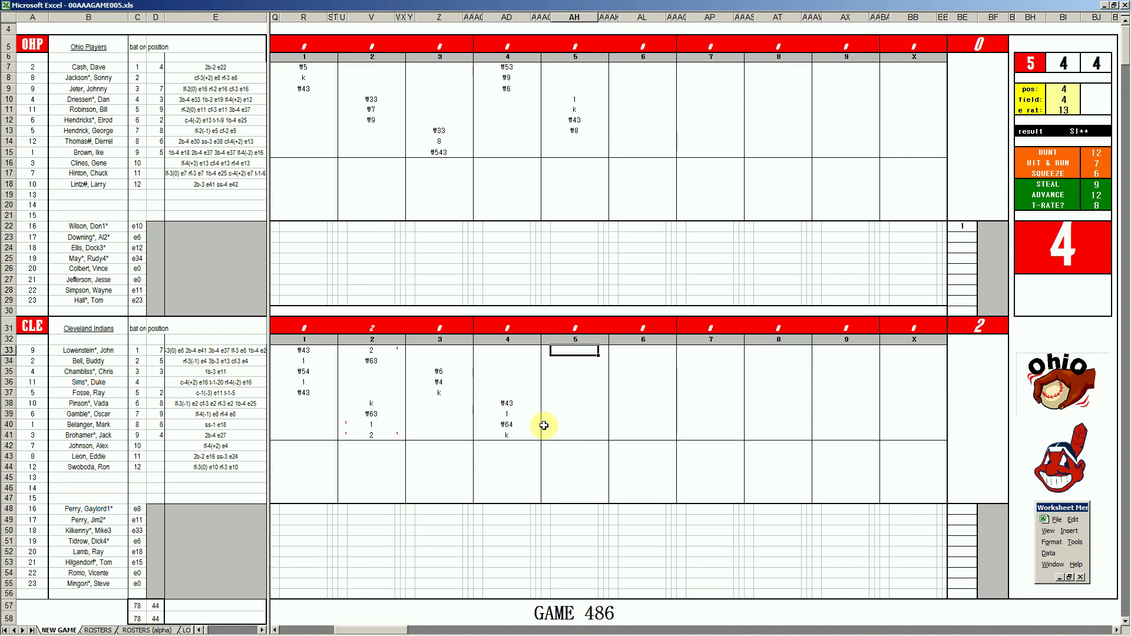
{"action": "key", "text": "ctrl+p"}
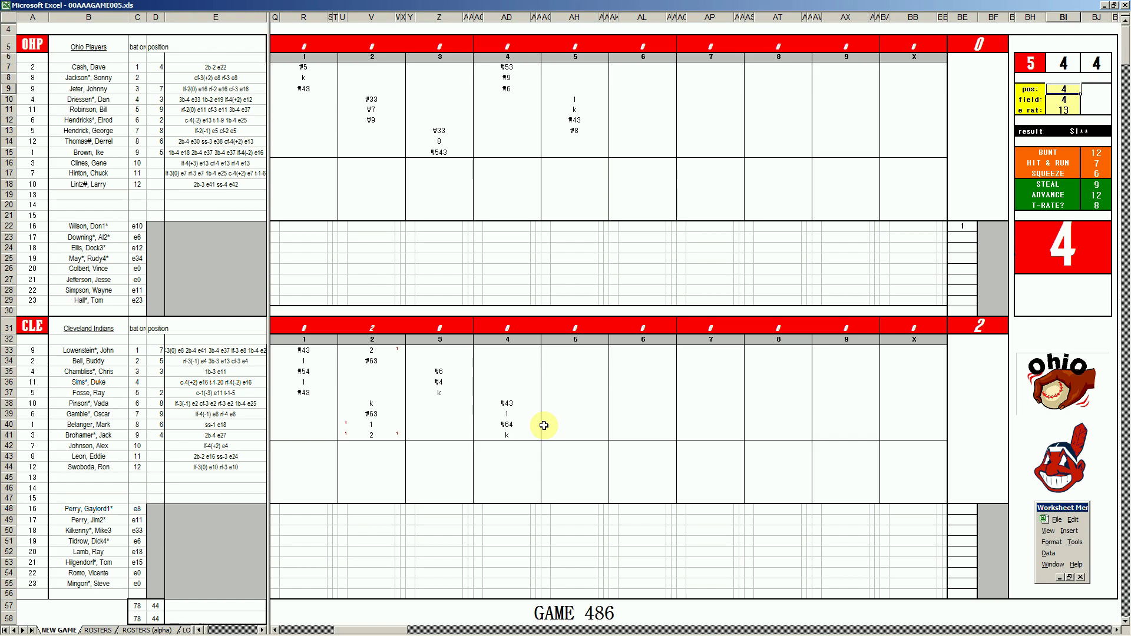
{"action": "type", "text": "6"}
{"action": "key", "text": "Return"}
{"action": "type", "text": "3"}
{"action": "key", "text": "Return"}
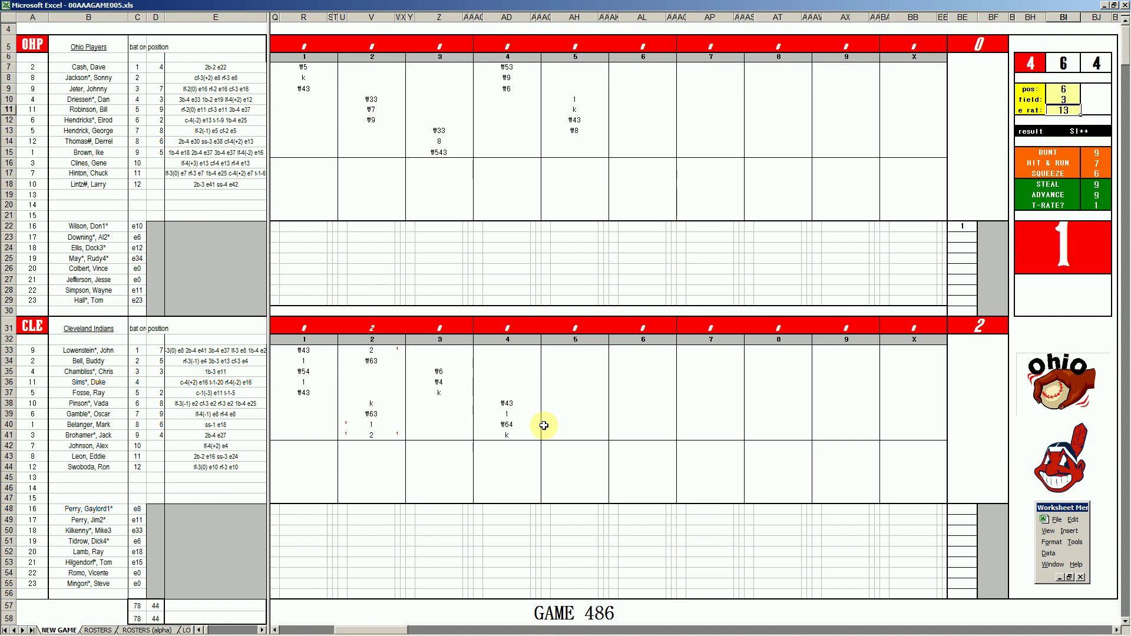
{"action": "left_click", "coordinate": [573, 352]}
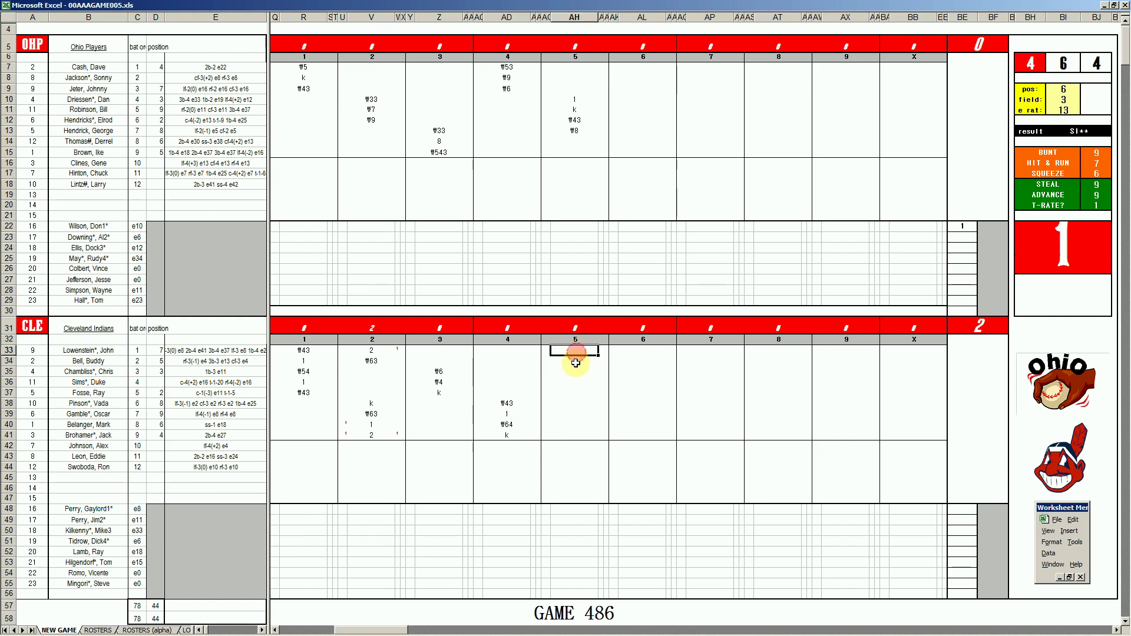
{"action": "type", "text": "1"}
{"action": "key", "text": "Return"}
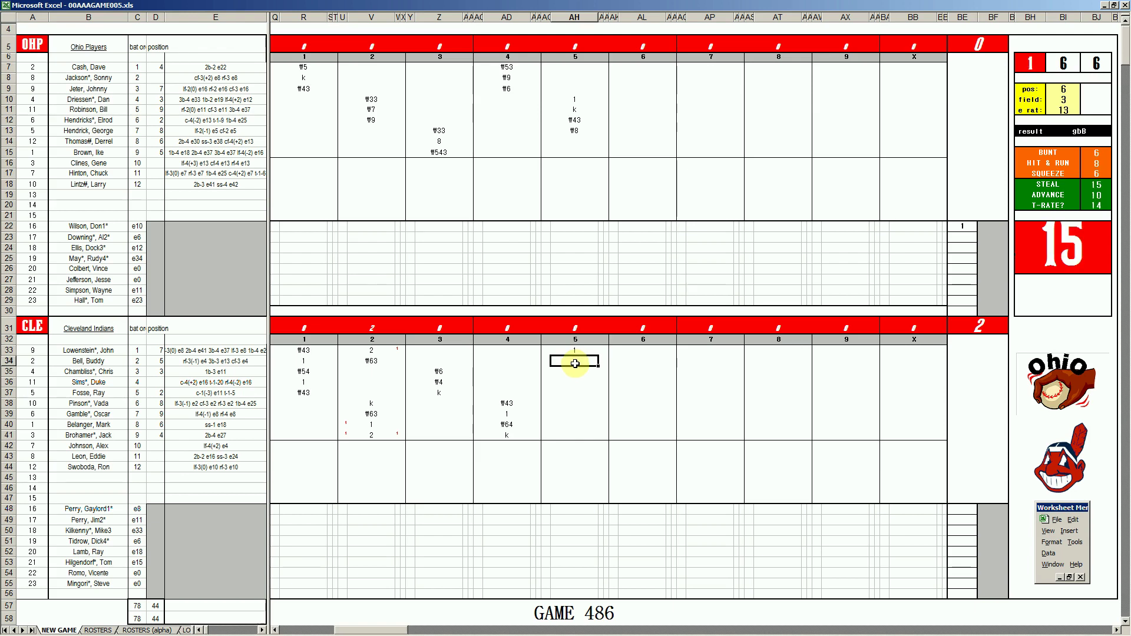
Enter ₩43, ₩5 and ₩9 for Cleveland's second through fourth batters in inning 5.
{"action": "type", "text": "#43"}
{"action": "key", "text": "Return"}
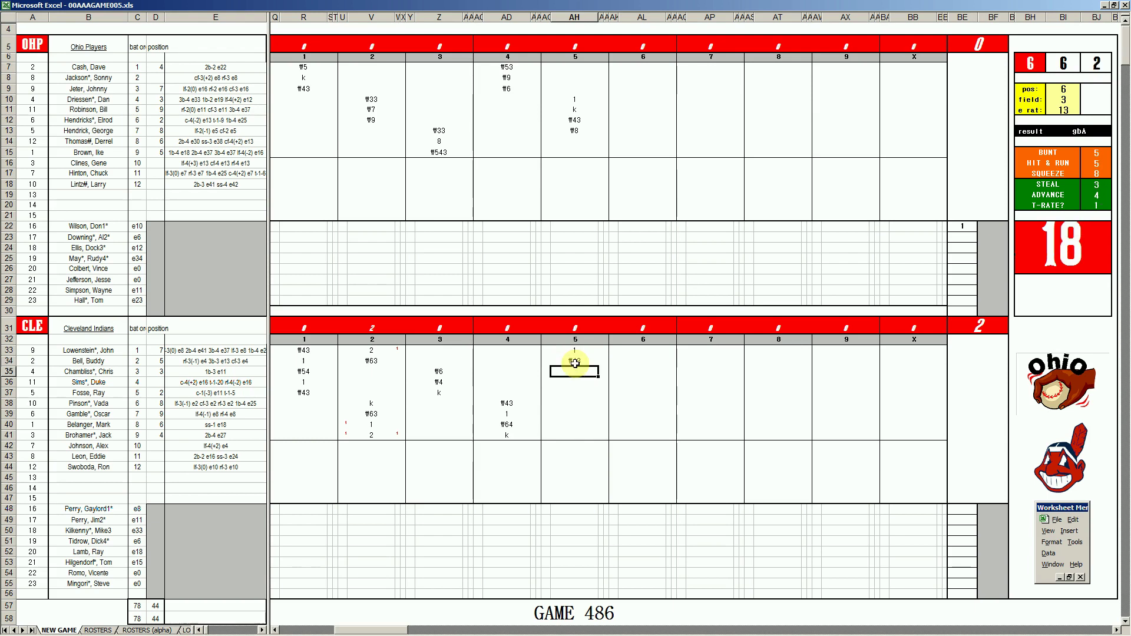
{"action": "type", "text": "#5"}
{"action": "key", "text": "Return"}
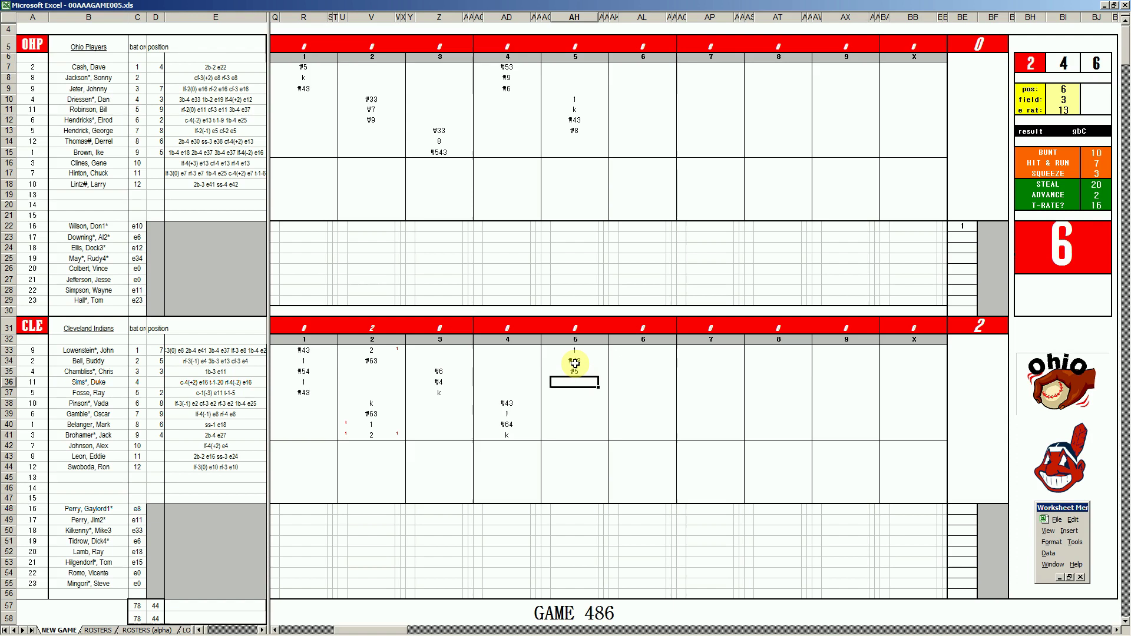
{"action": "type", "text": "#9"}
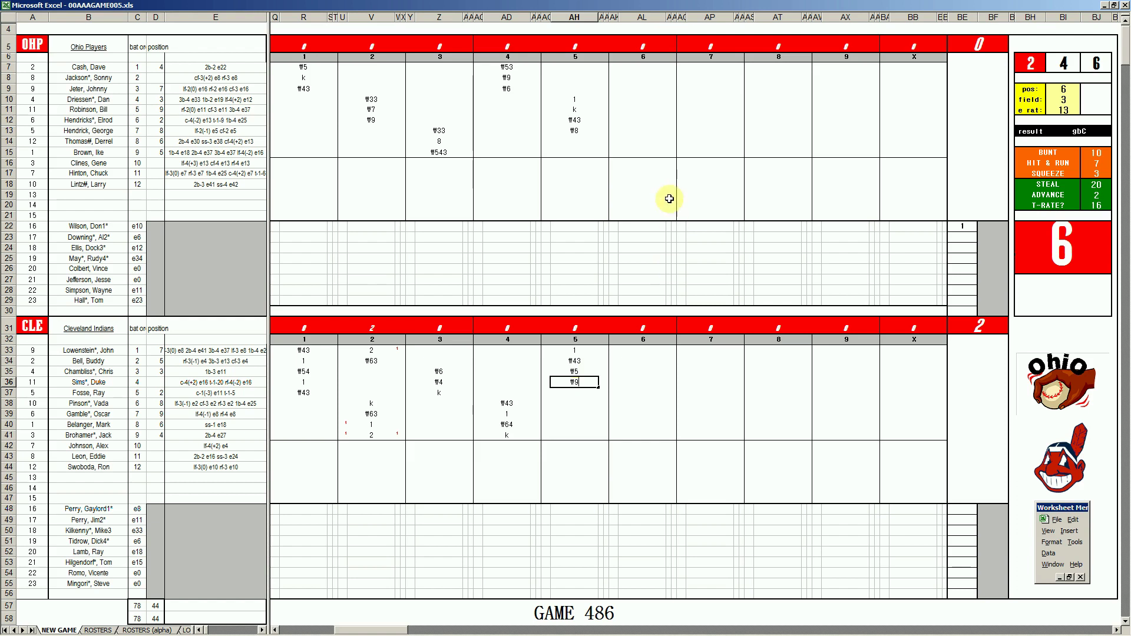
Set the fielding lookup to pos 4 and field 4, and record ₩43 for Ohio's eighth batter in inning 6.
{"action": "left_click", "coordinate": [629, 140]}
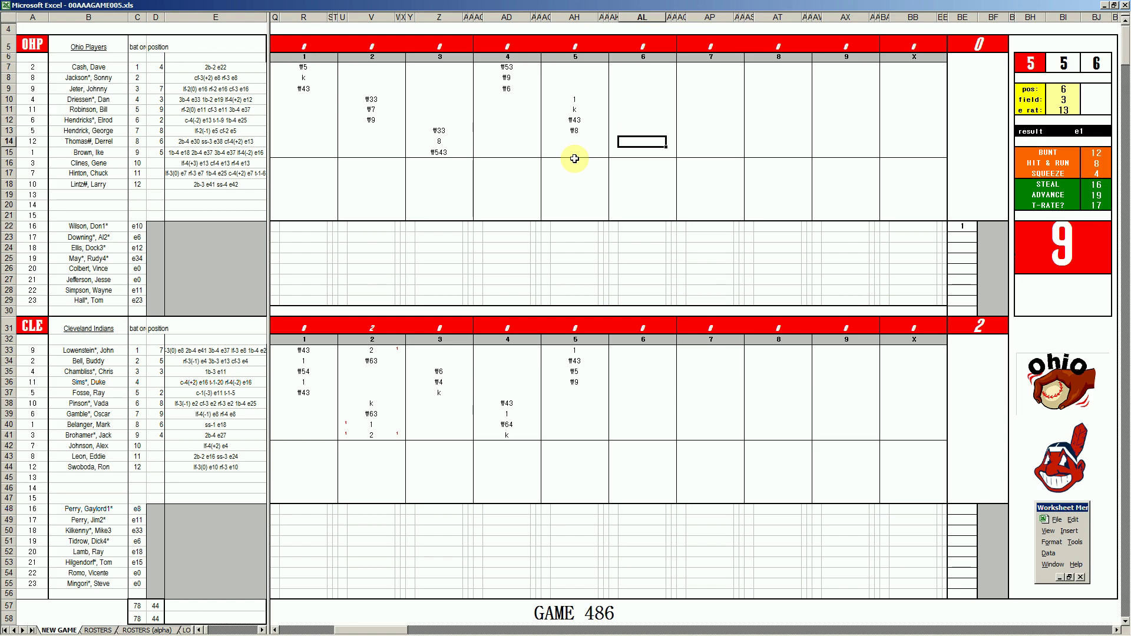
{"action": "key", "text": "Tab"}
{"action": "type", "text": "4"}
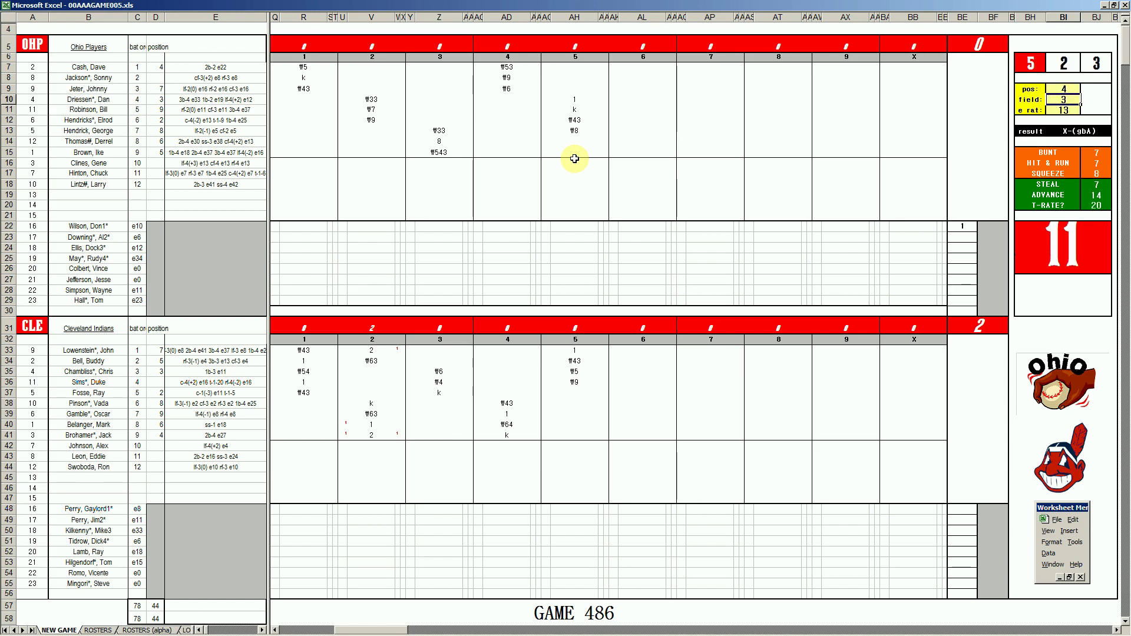
{"action": "type", "text": "4"}
{"action": "key", "text": "Return"}
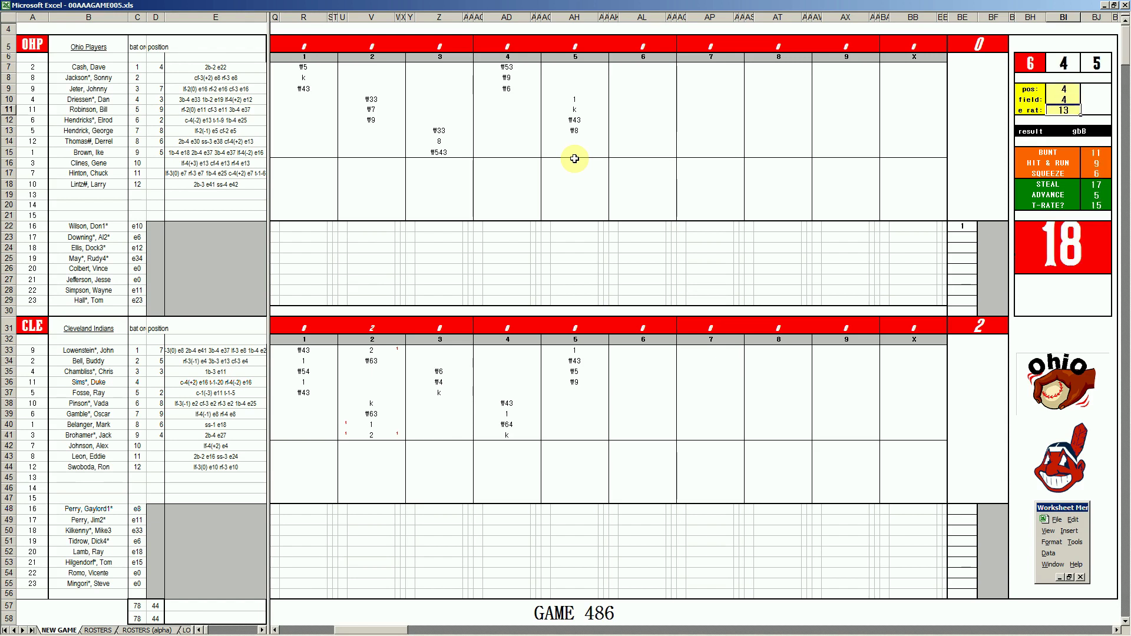
{"action": "left_click", "coordinate": [635, 142]}
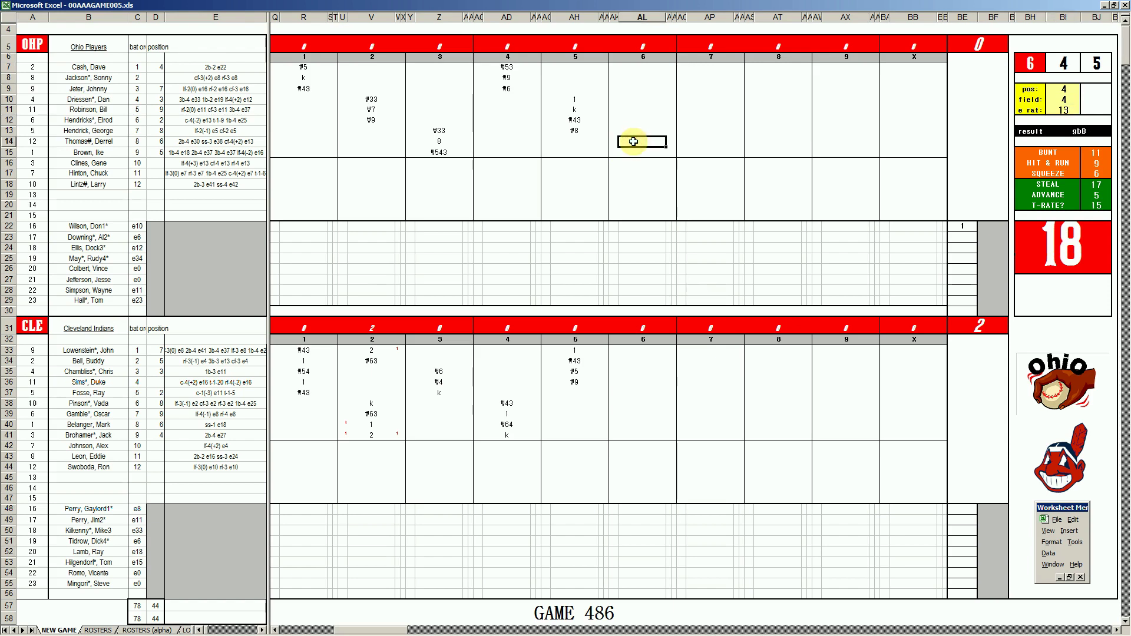
{"action": "type", "text": "\\43"}
{"action": "key", "text": "Return"}
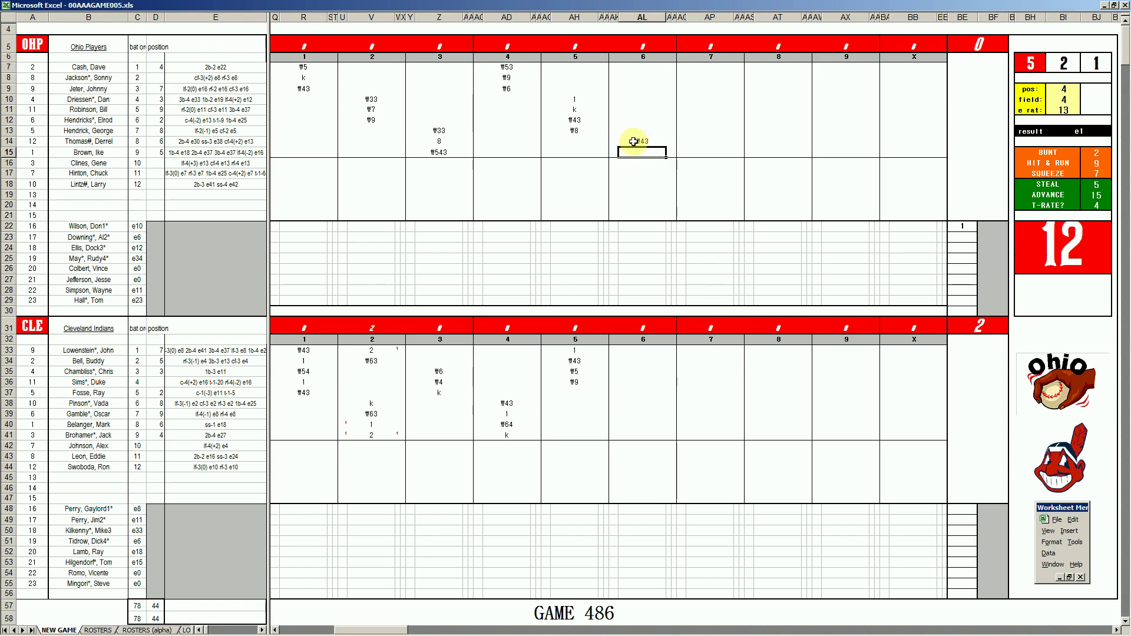
Set the fielding lookup to pos 9, field 4 and e rat 8, and record 2e9 for Ohio's ninth batter in inning 6.
{"action": "key", "text": "ctrl+q"}
{"action": "type", "text": "9"}
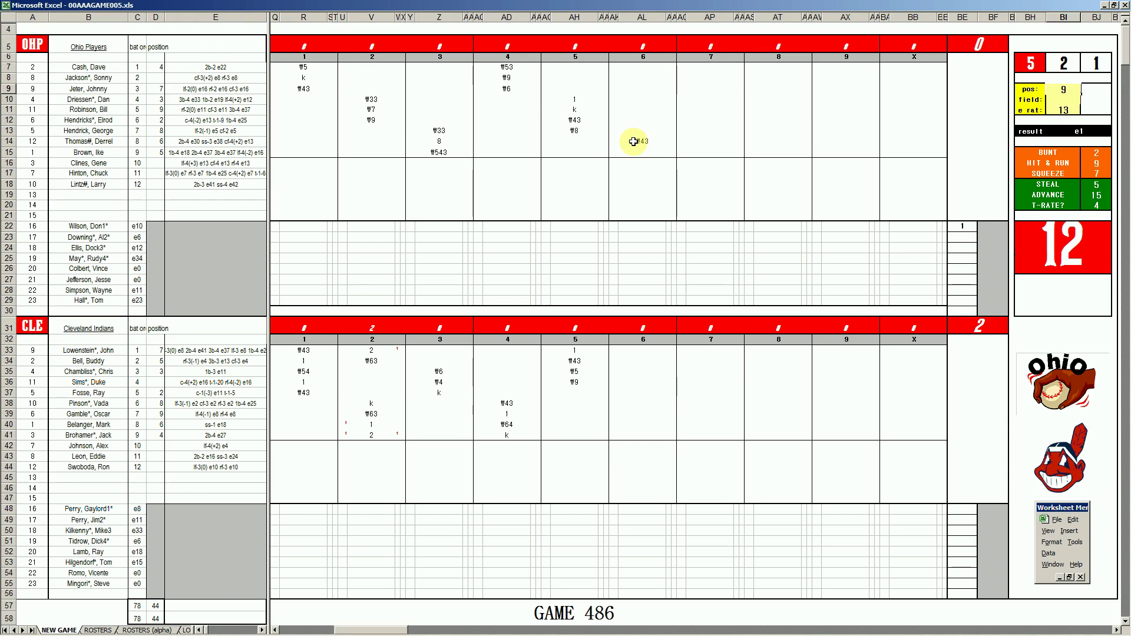
{"action": "key", "text": "Return"}
{"action": "key", "text": "Down"}
{"action": "key", "text": "Down"}
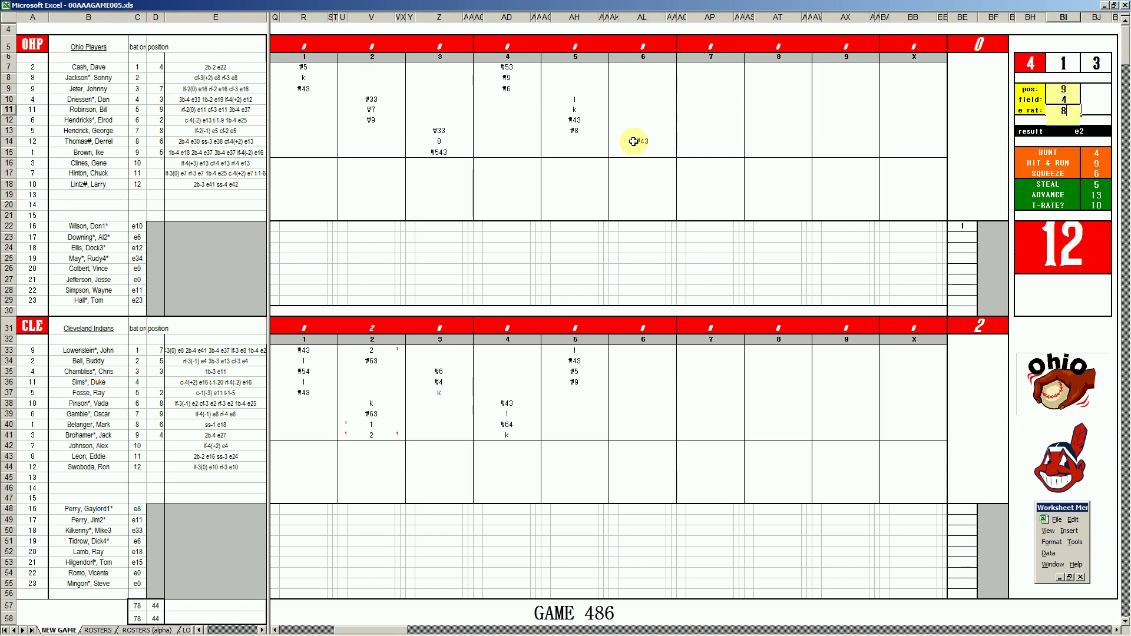
{"action": "left_click", "coordinate": [641, 151]}
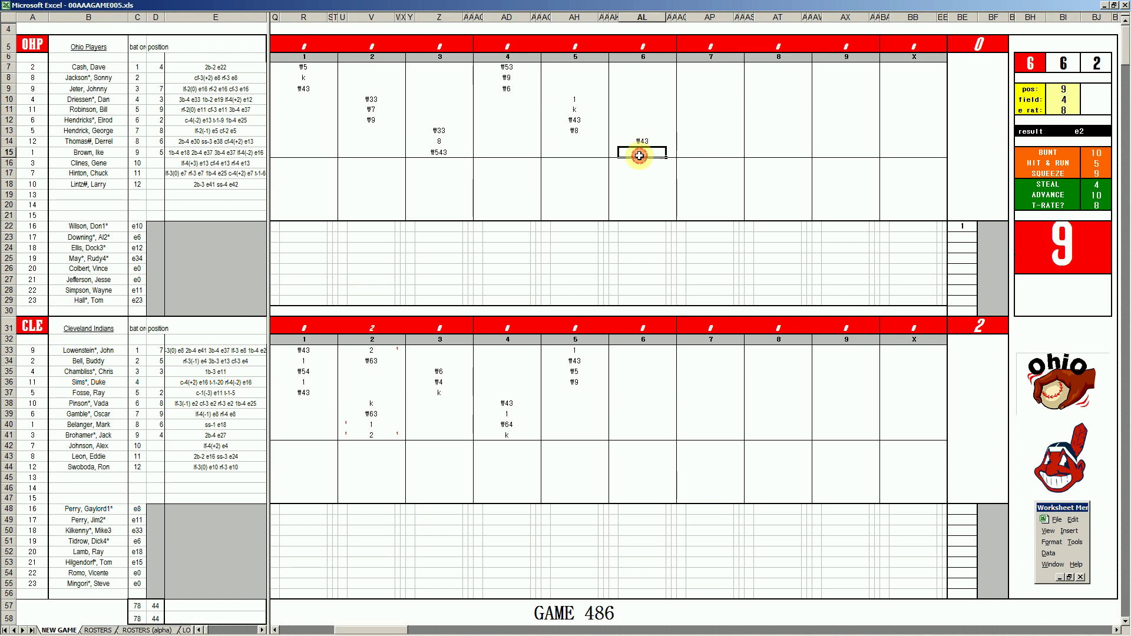
{"action": "type", "text": "2e9"}
Enter ₩7 and 2e9 for Ohio's first and second batters in inning 6.
{"action": "left_click", "coordinate": [642, 69]}
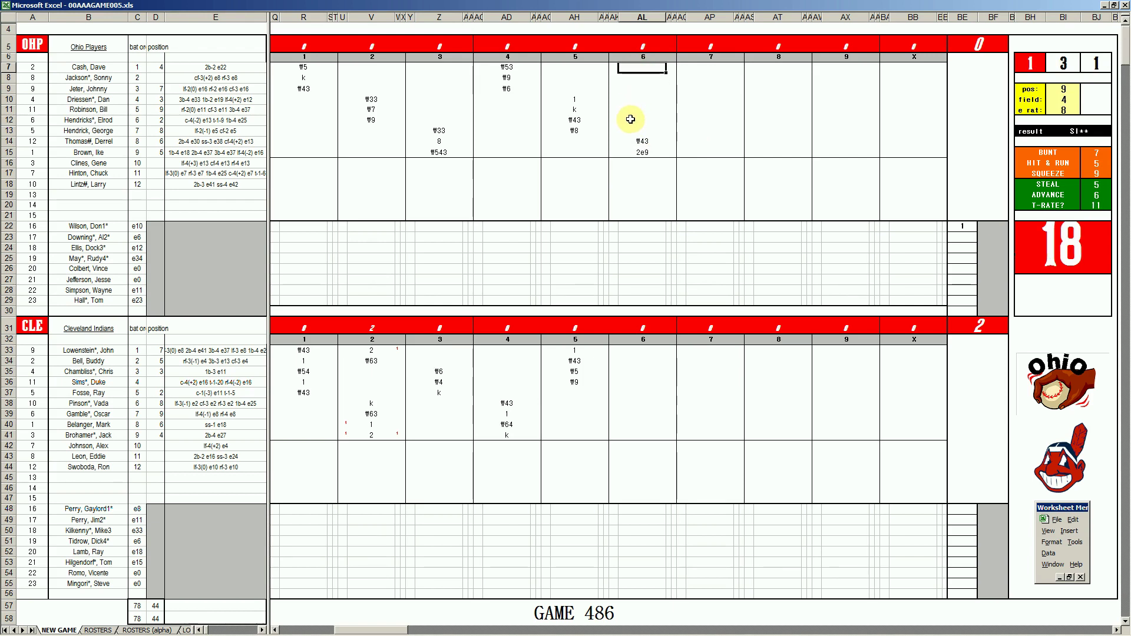
{"action": "type", "text": "\\7"}
{"action": "key", "text": "Return"}
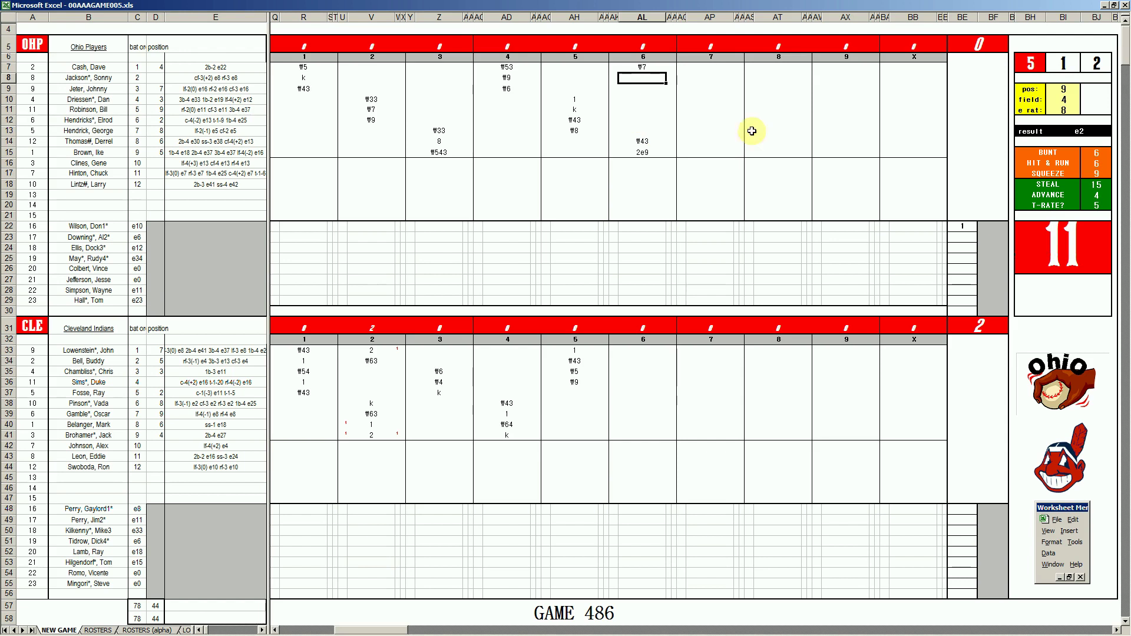
{"action": "type", "text": "'2e9"}
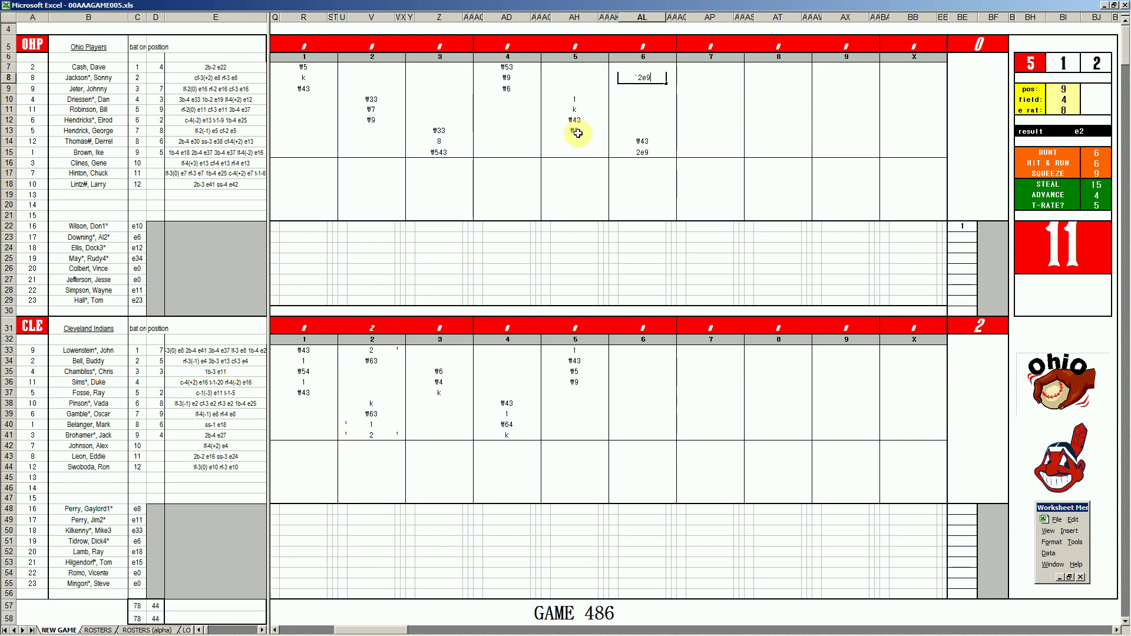
Mark a run in the narrow cell before the ninth Ohio batter's inning 6 result.
{"action": "key", "text": "Return"}
{"action": "key", "text": "Down"}
{"action": "key", "text": "Down"}
{"action": "key", "text": "Down"}
{"action": "key", "text": "Down"}
{"action": "key", "text": "Down"}
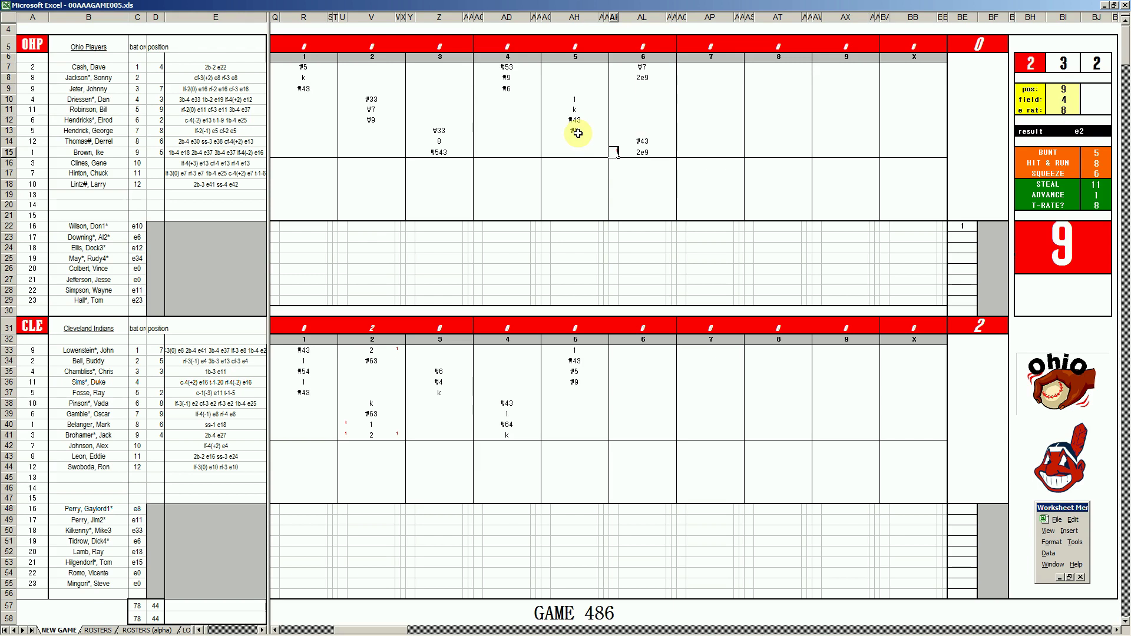
Enter 2 followed by a 1 in the narrow cell for Ohio's third batter in inning 6, and put 1 before the second batter's result.
{"action": "left_click", "coordinate": [630, 87]}
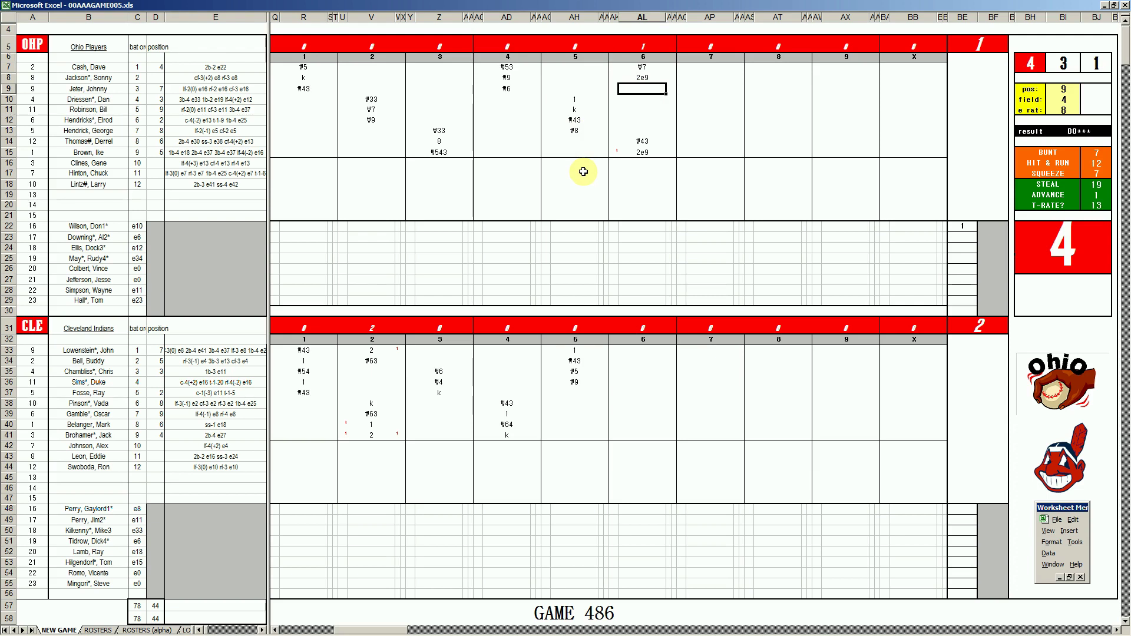
{"action": "type", "text": "2"}
{"action": "key", "text": "Right"}
{"action": "type", "text": "1"}
{"action": "key", "text": "Left"}
{"action": "key", "text": "Left"}
{"action": "key", "text": "Up"}
{"action": "type", "text": "1"}
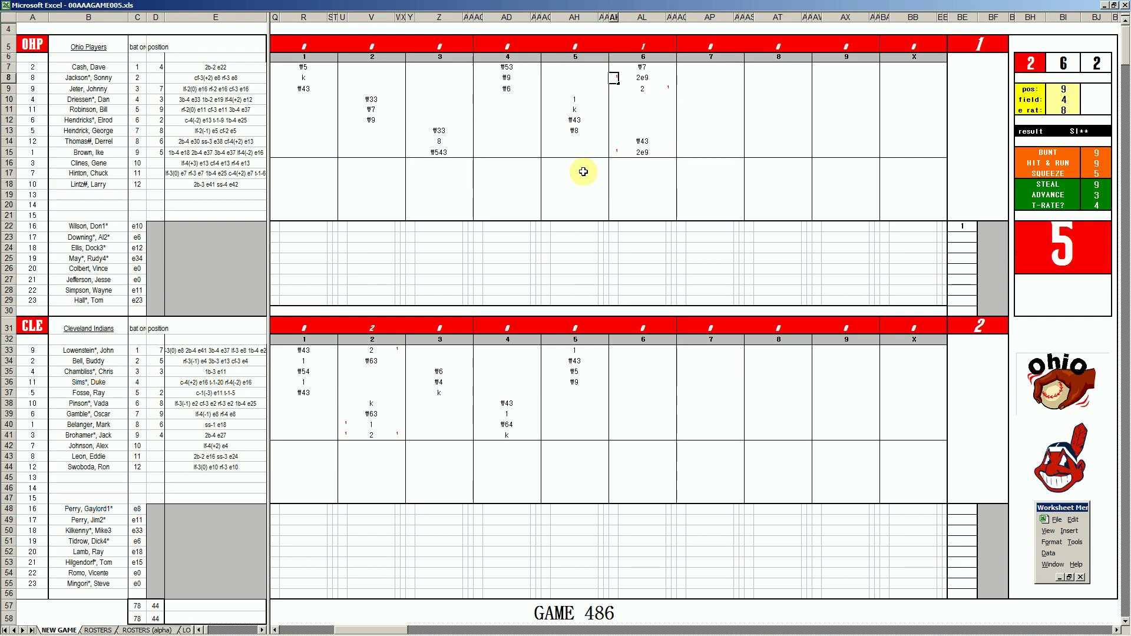
Enter 8 and ₩8 for Ohio's fourth and fifth batters in inning 6.
{"action": "left_click", "coordinate": [645, 101]}
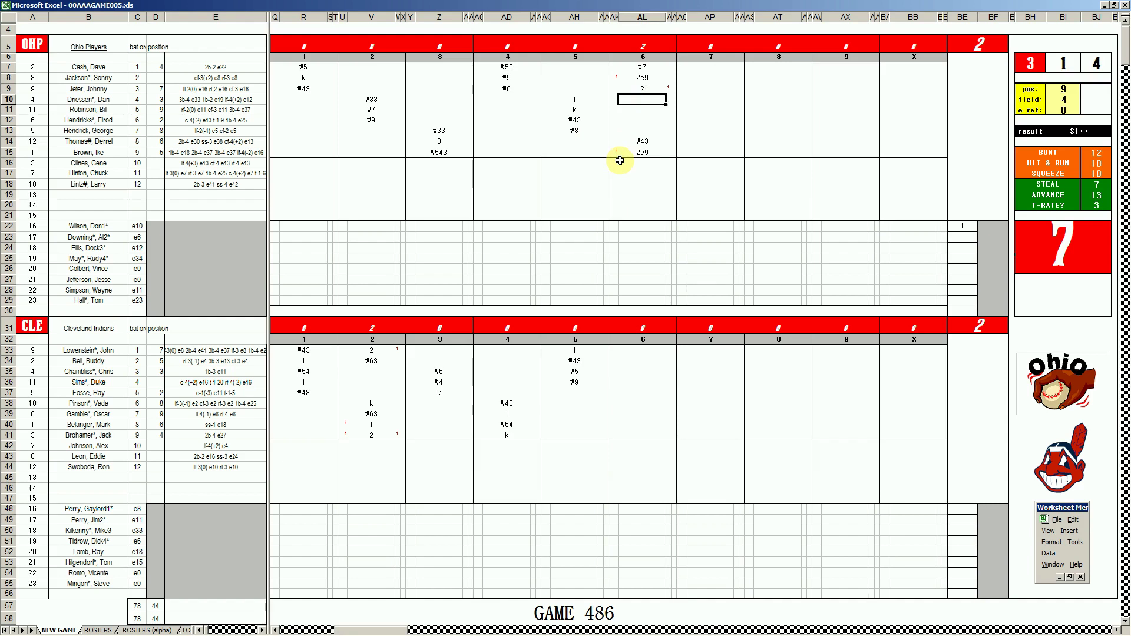
{"action": "type", "text": "8"}
{"action": "key", "text": "Return"}
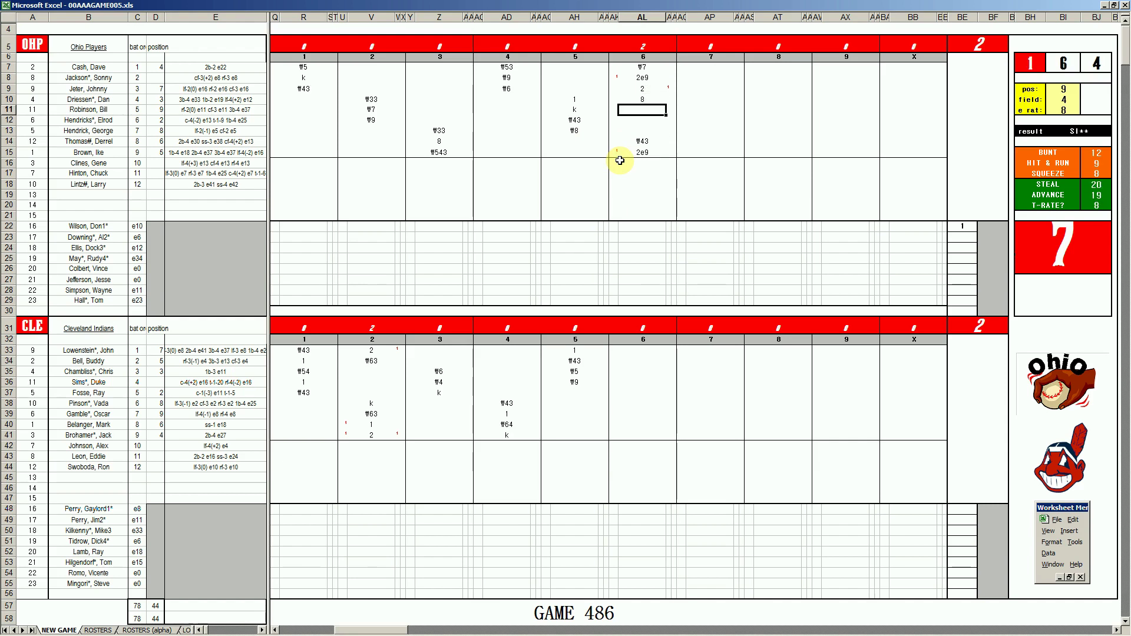
{"action": "type", "text": "\\8"}
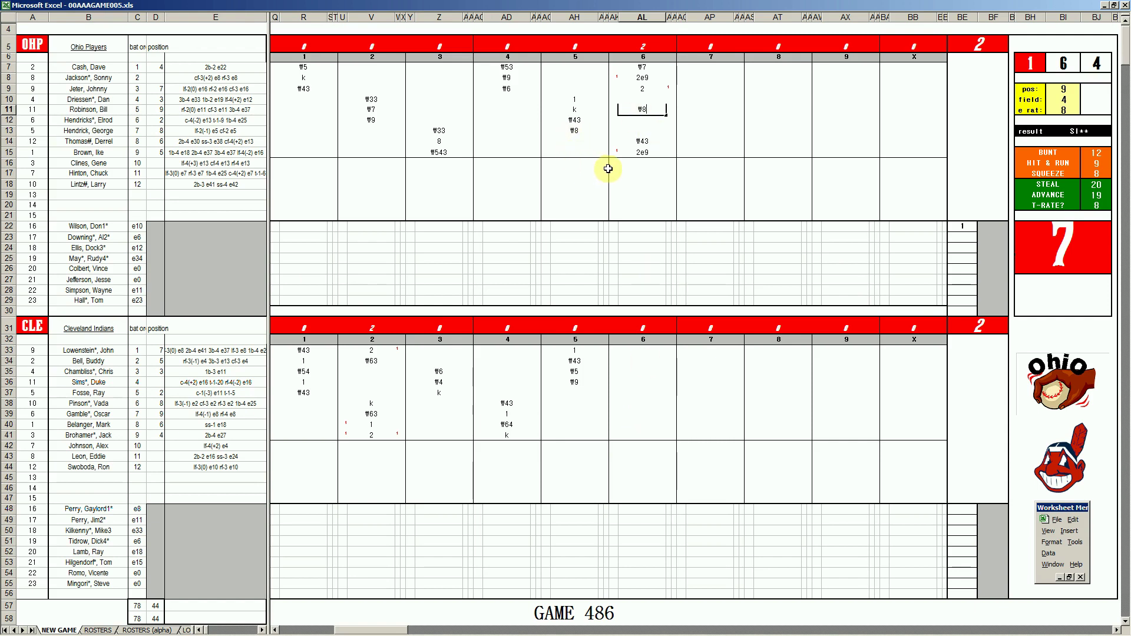
Set the fielding lookup to pos 4, field 2 and e rat 22, and record ₩43 for Cleveland's fifth batter in inning 6.
{"action": "left_click", "coordinate": [618, 392]}
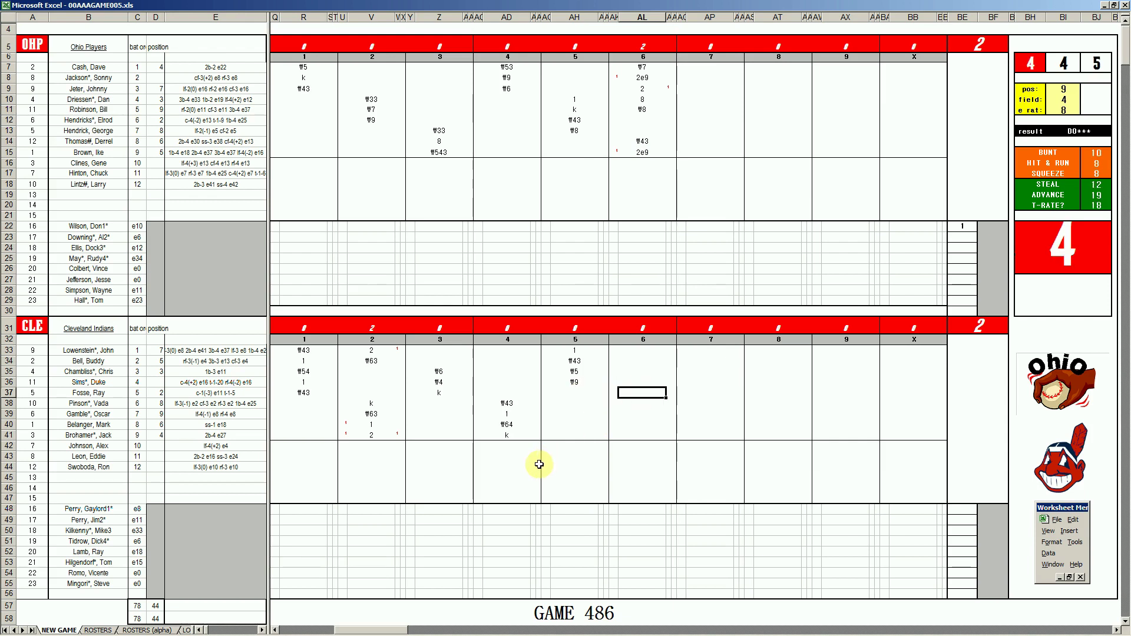
{"action": "type", "text": "4"}
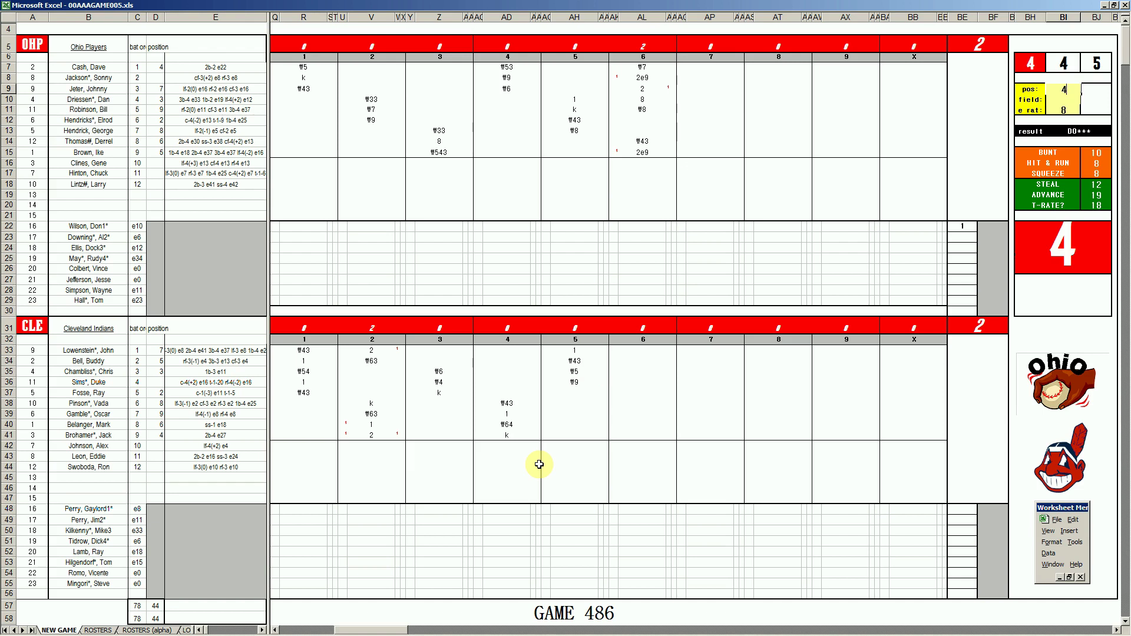
{"action": "key", "text": "Return"}
{"action": "type", "text": "2"}
{"action": "key", "text": "Return"}
{"action": "type", "text": "22"}
{"action": "key", "text": "Return"}
{"action": "left_click", "coordinate": [627, 392]}
{"action": "type", "text": "#43"}
{"action": "key", "text": "Return"}
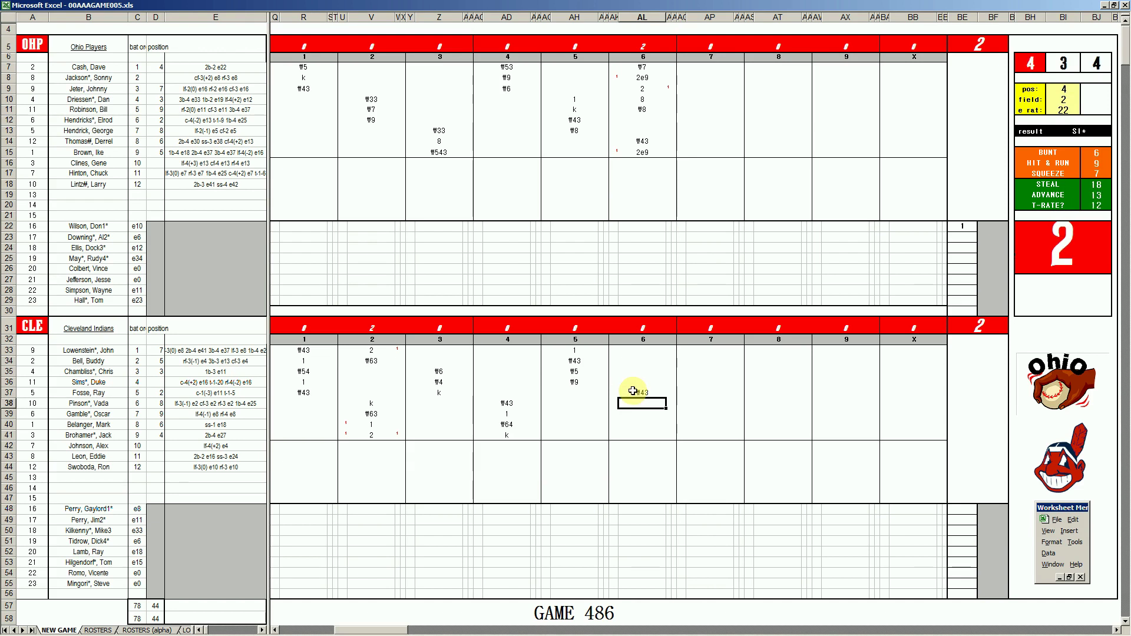
Enter 8 and ₩444 for Cleveland's sixth and seventh batters in inning 6.
{"action": "type", "text": "8"}
{"action": "key", "text": "Return"}
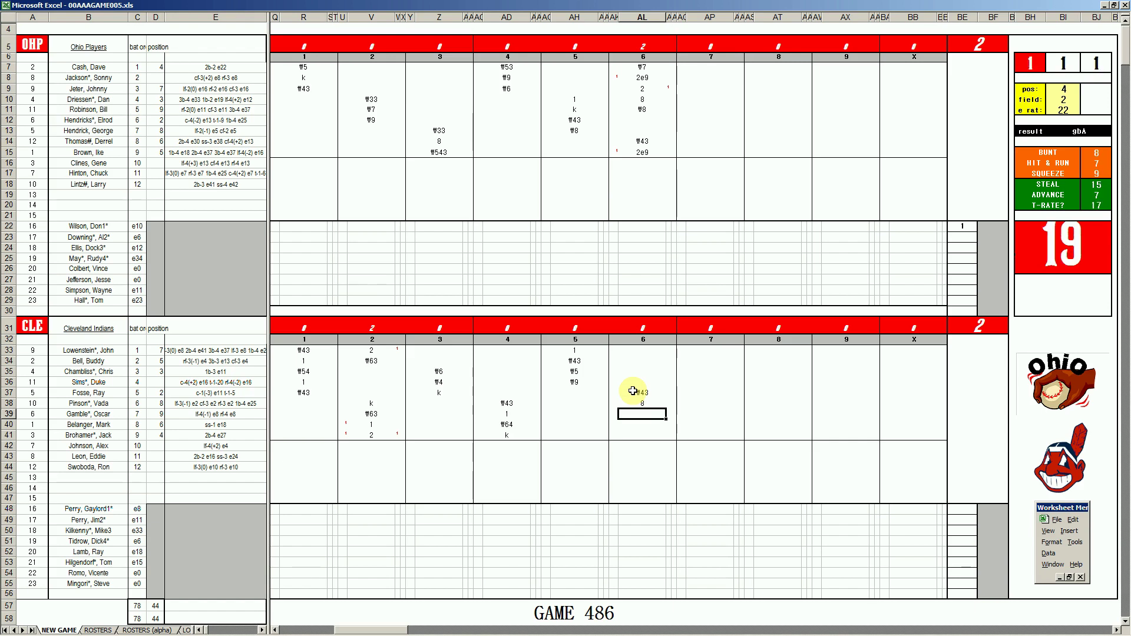
{"action": "type", "text": "#444"}
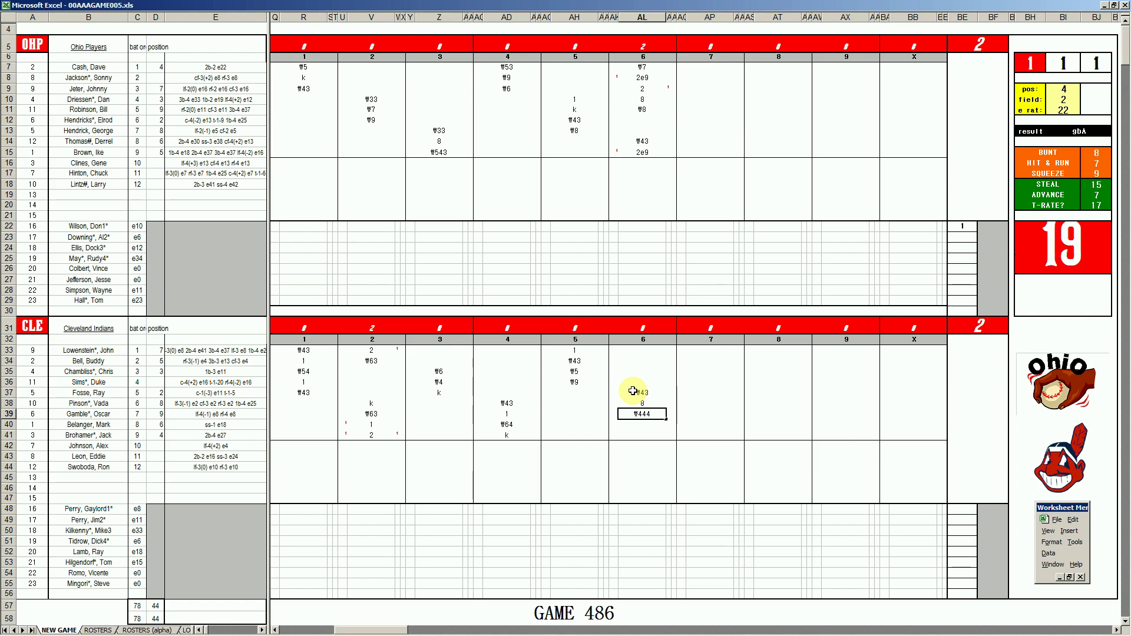
{"action": "left_click", "coordinate": [695, 120]}
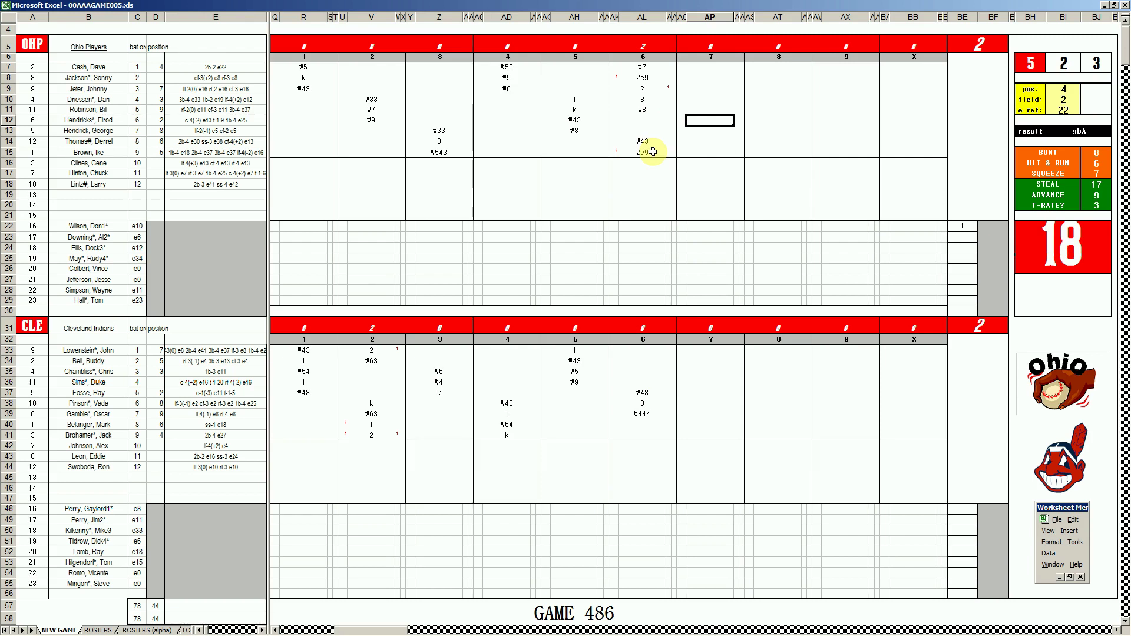
Set the fielding lookup's pos to 6 and record ₩63 for Ohio's sixth batter in inning 7.
{"action": "key", "text": "Tab"}
{"action": "type", "text": "6"}
{"action": "key", "text": "Return"}
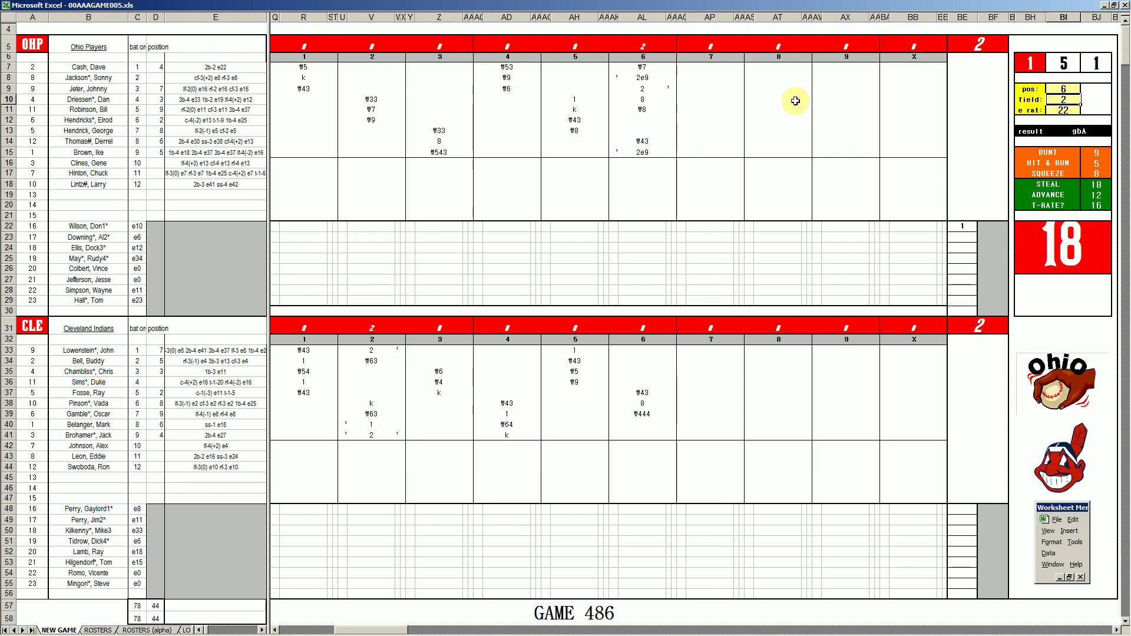
{"action": "left_click", "coordinate": [705, 119]}
{"action": "type", "text": "\\63"}
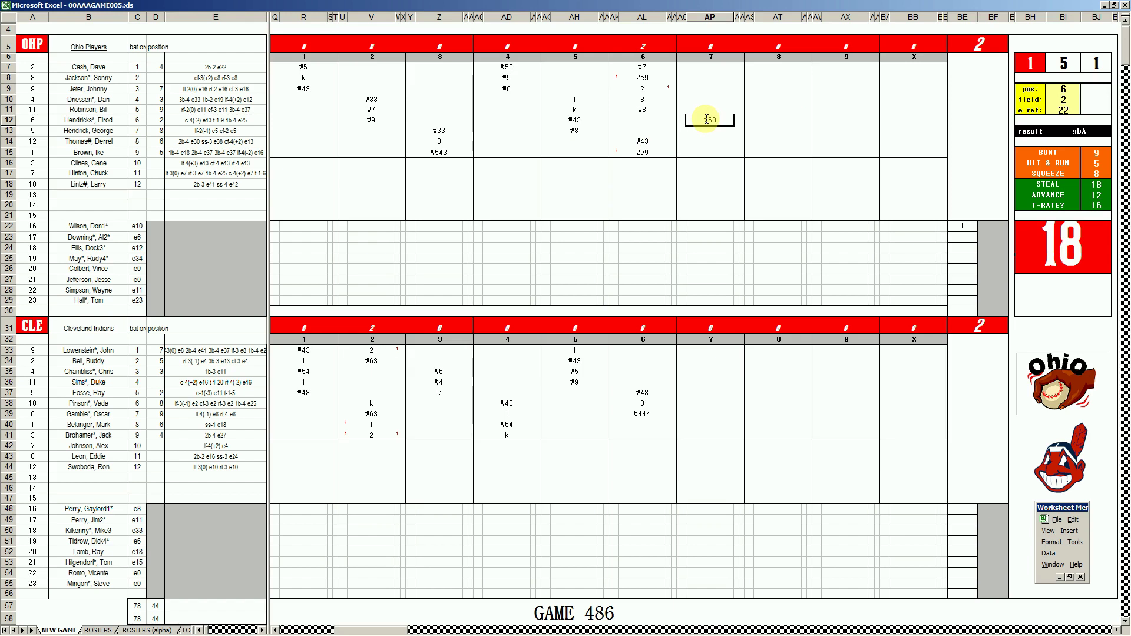
{"action": "key", "text": "Return"}
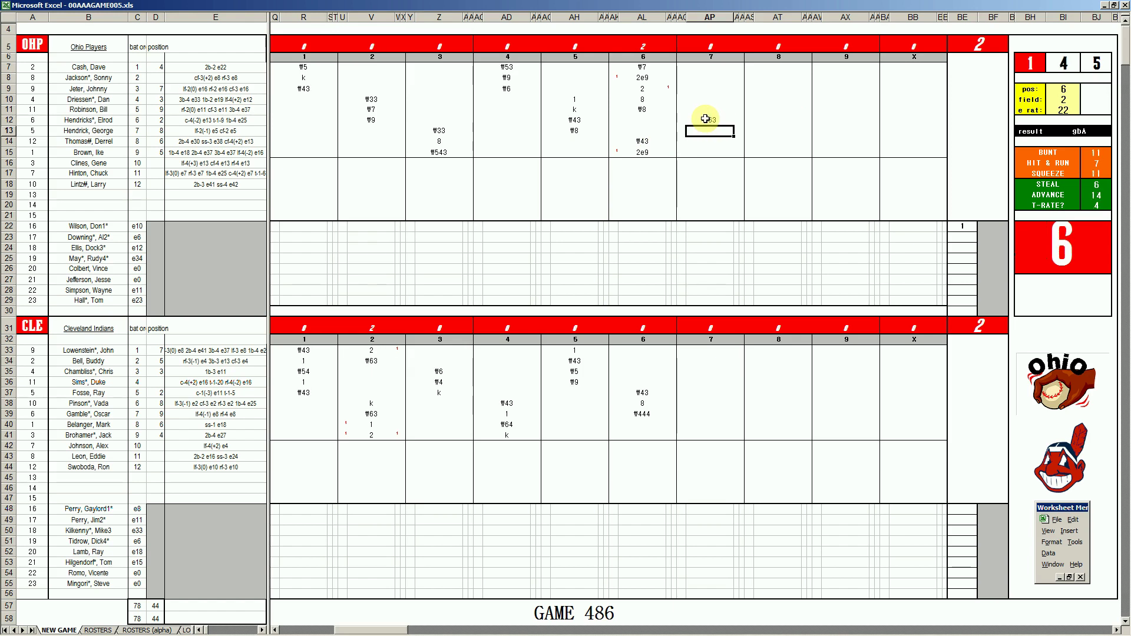
Enter 2, ₩8 and ₩8 for Ohio's seventh, eighth and ninth batters in inning 7.
{"action": "type", "text": "2"}
{"action": "key", "text": "Return"}
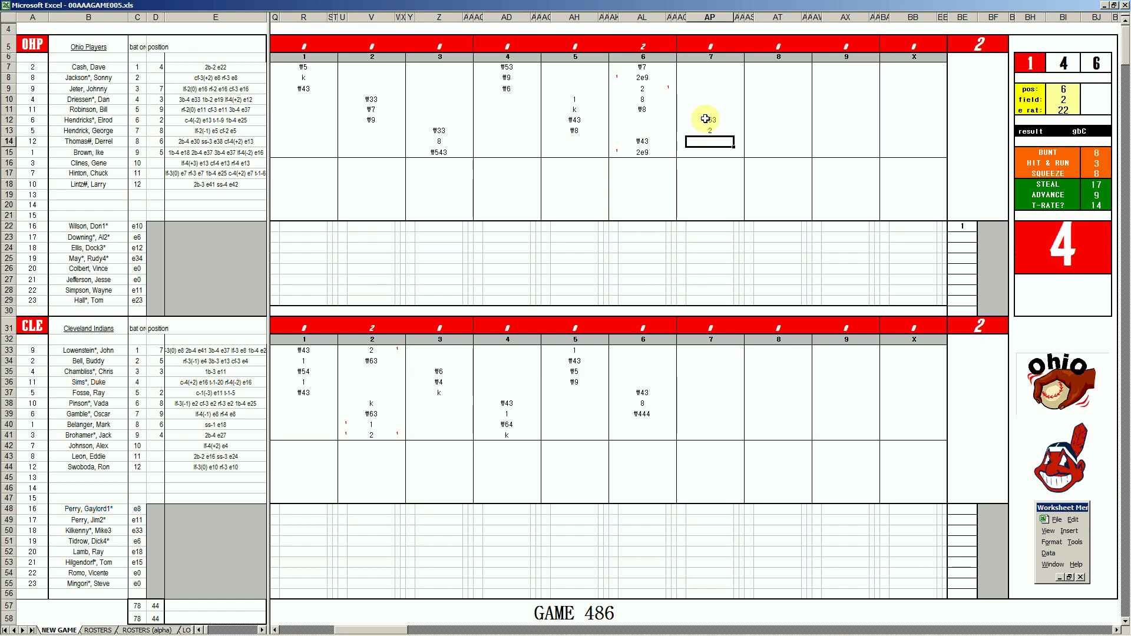
{"action": "type", "text": "\\8"}
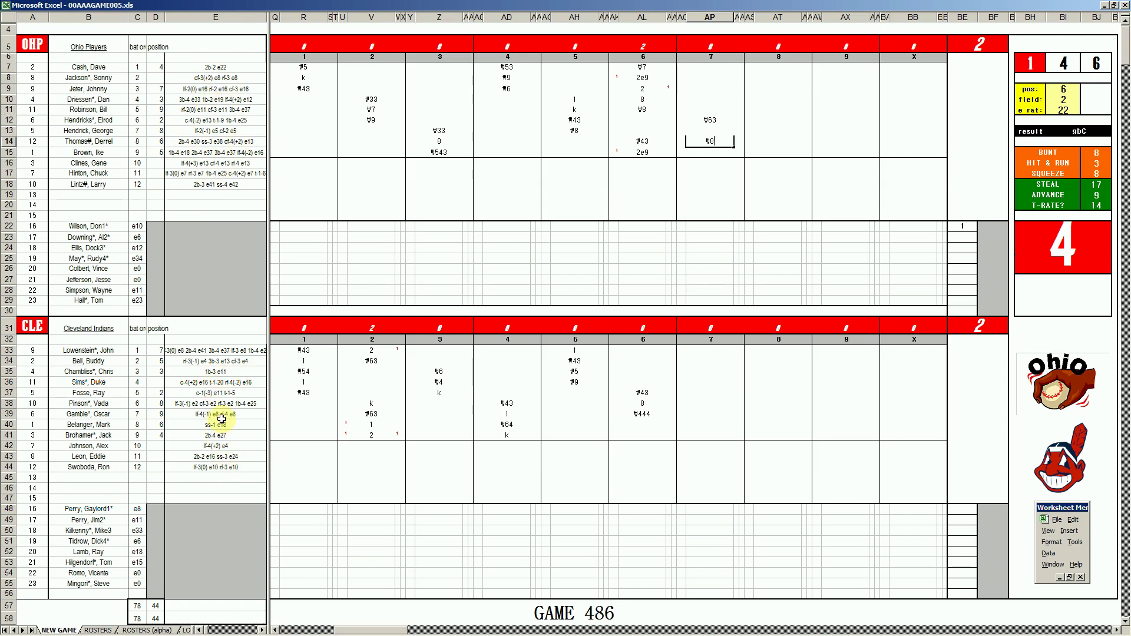
{"action": "left_click", "coordinate": [713, 153]}
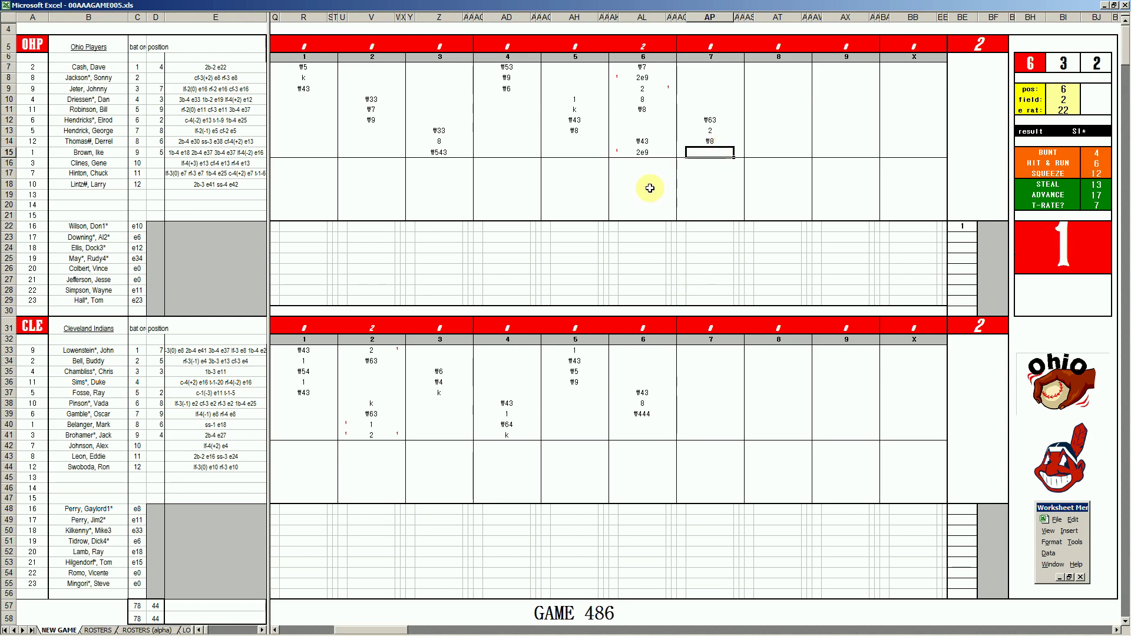
{"action": "type", "text": "₩8"}
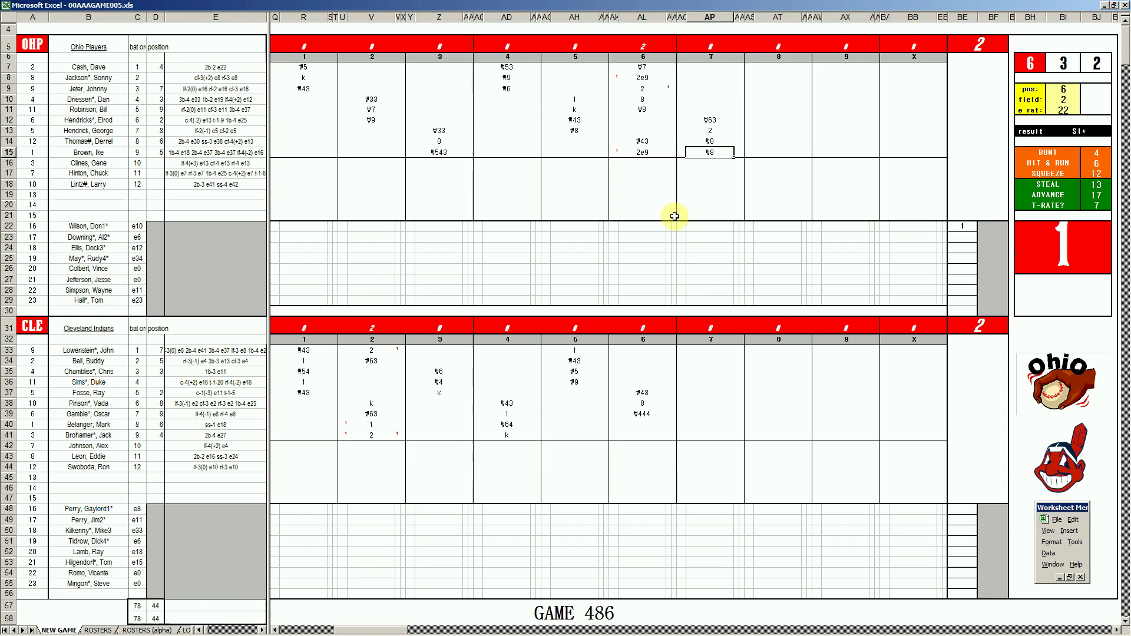
Switch to Spotify, look over the track list of Yer' Album by James Gang, and return to the 00AAAGAME005.xls scoresheet.
{"action": "left_click", "coordinate": [744, 629]}
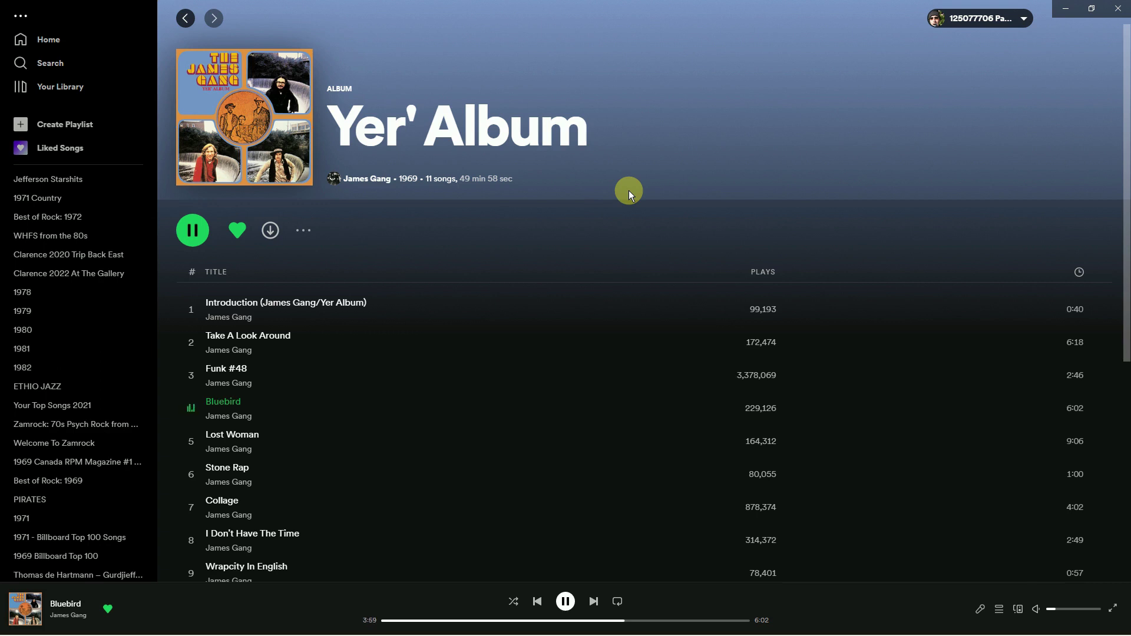
{"action": "scroll", "coordinate": [586, 211], "scroll_direction": "down", "scroll_amount": 2}
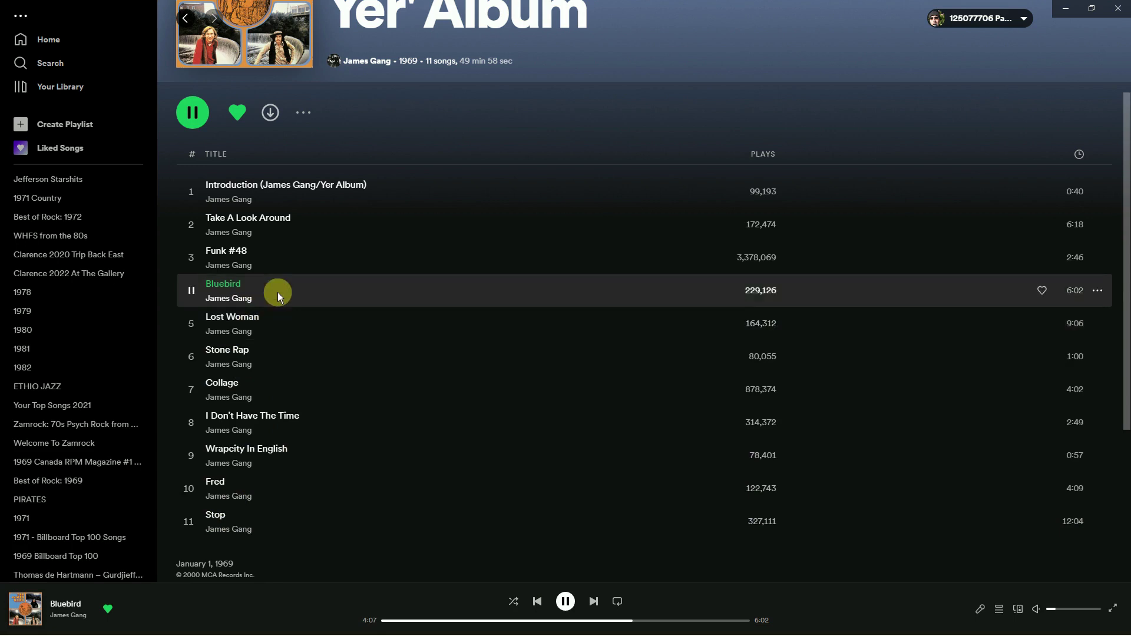
{"action": "scroll", "coordinate": [406, 277], "scroll_direction": "up", "scroll_amount": 2}
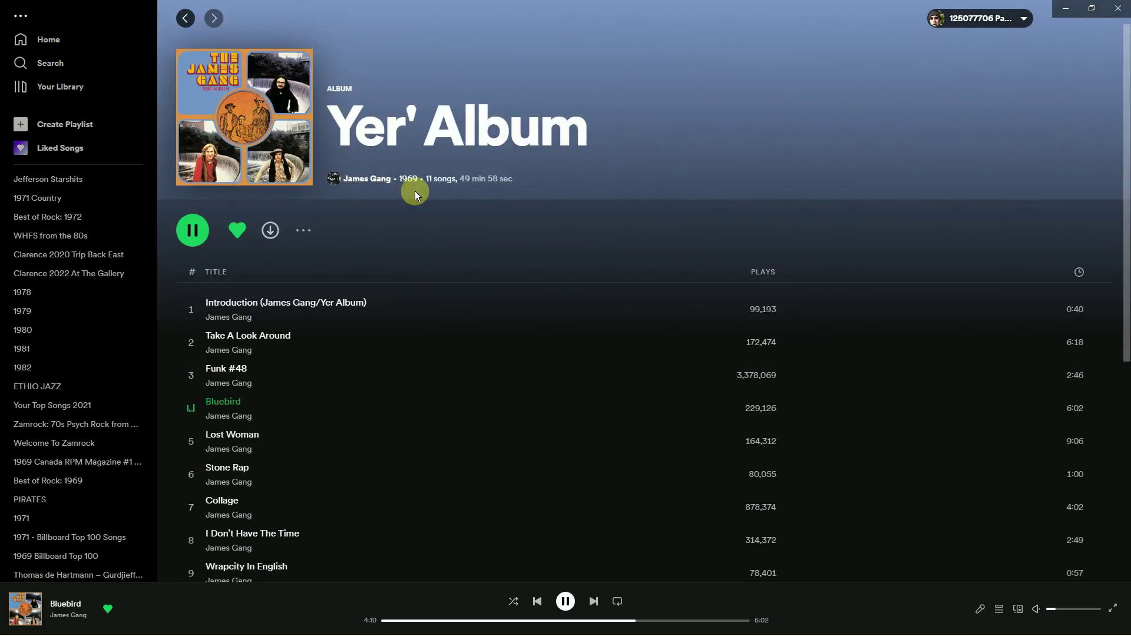
{"action": "mouse_move", "coordinate": [352, 630]}
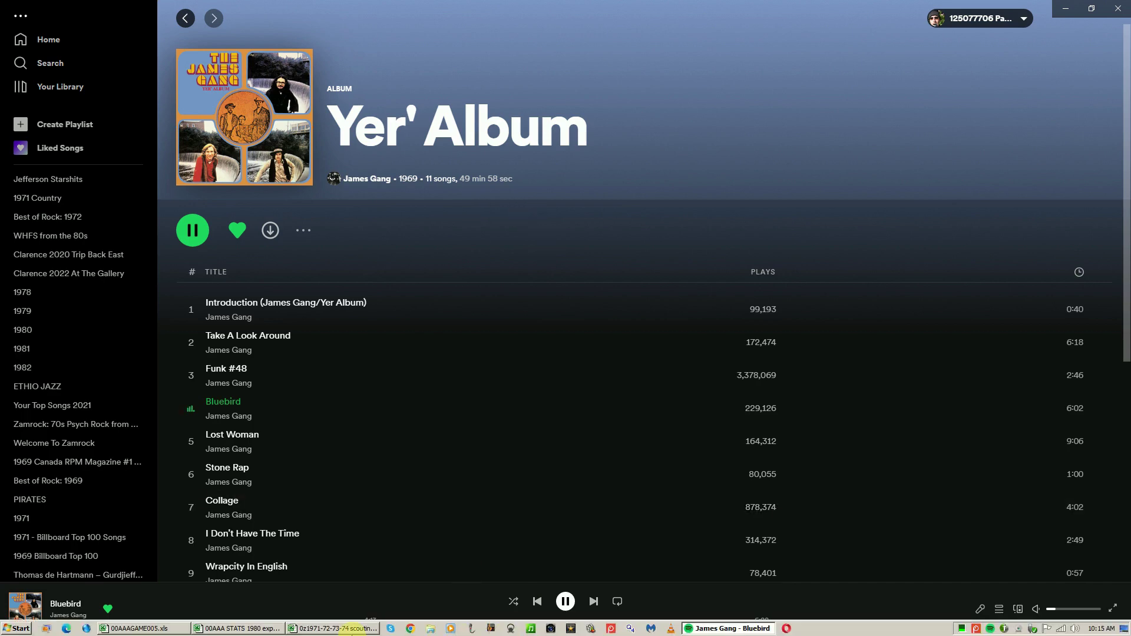
{"action": "left_click", "coordinate": [136, 628]}
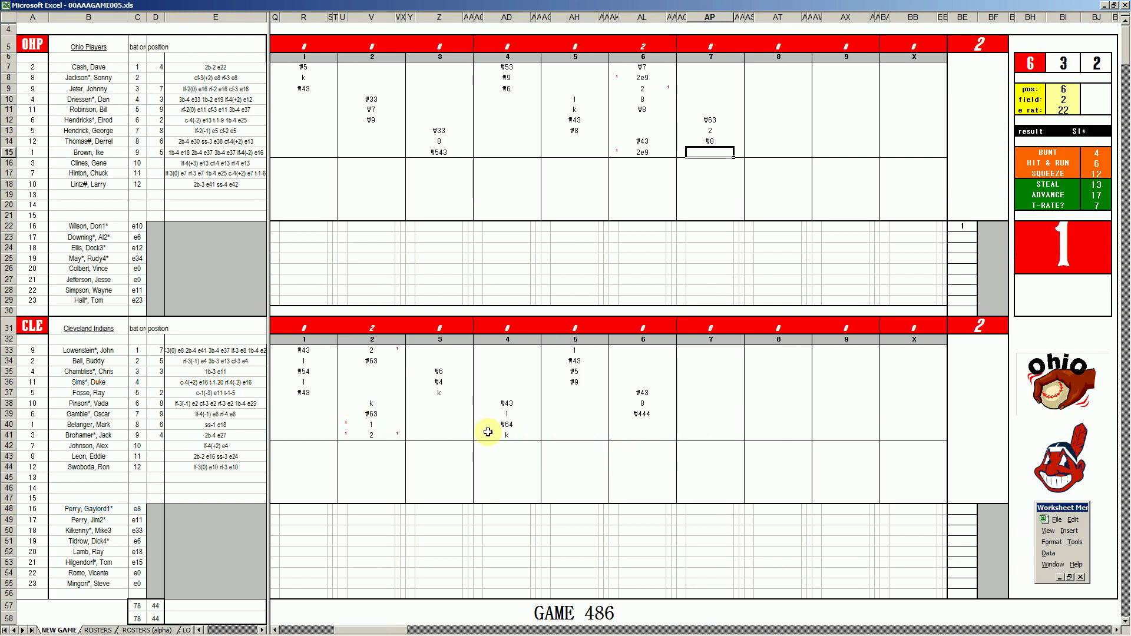
Re-enter ₩8 for Ohio's ninth batter and enter 8 for Cleveland's eighth batter in inning 7.
{"action": "type", "text": "\\8"}
{"action": "left_click", "coordinate": [698, 427]}
{"action": "key", "text": "Up"}
{"action": "key", "text": "Down"}
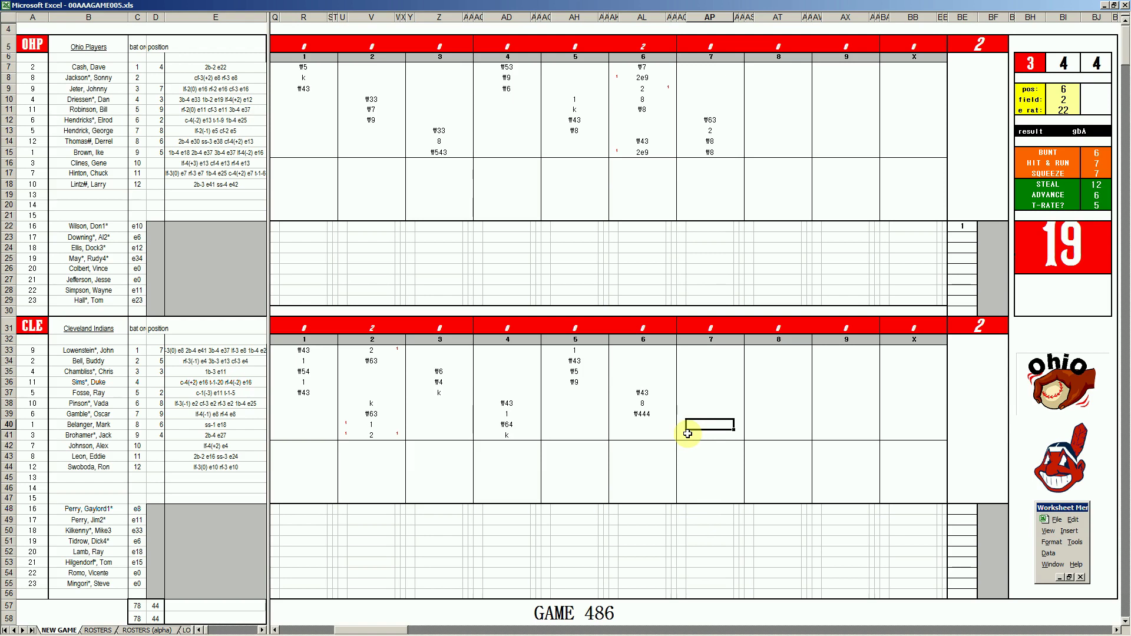
{"action": "type", "text": "8"}
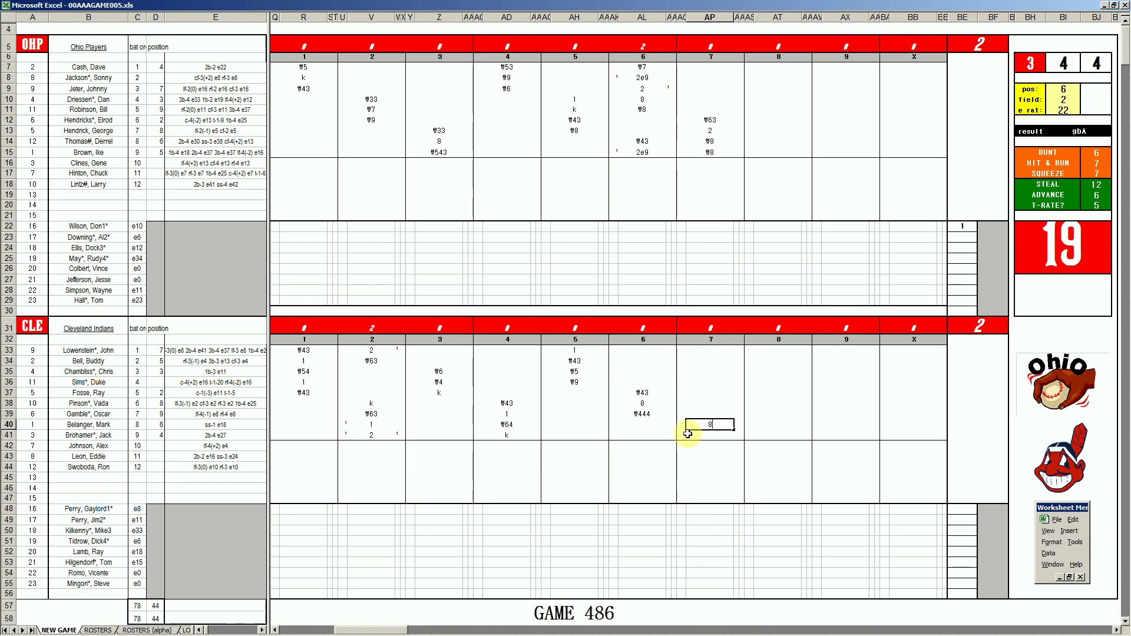
{"action": "key", "text": "Return"}
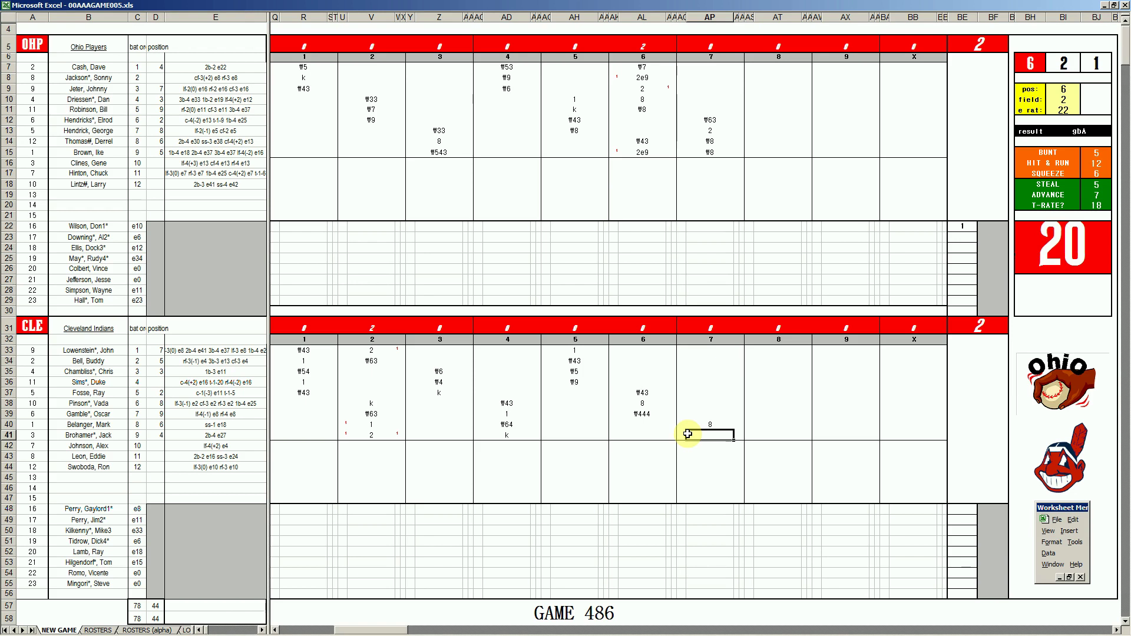
Record ₩444 for Cleveland's ninth batter in inning 7.
{"action": "left_click", "coordinate": [234, 479]}
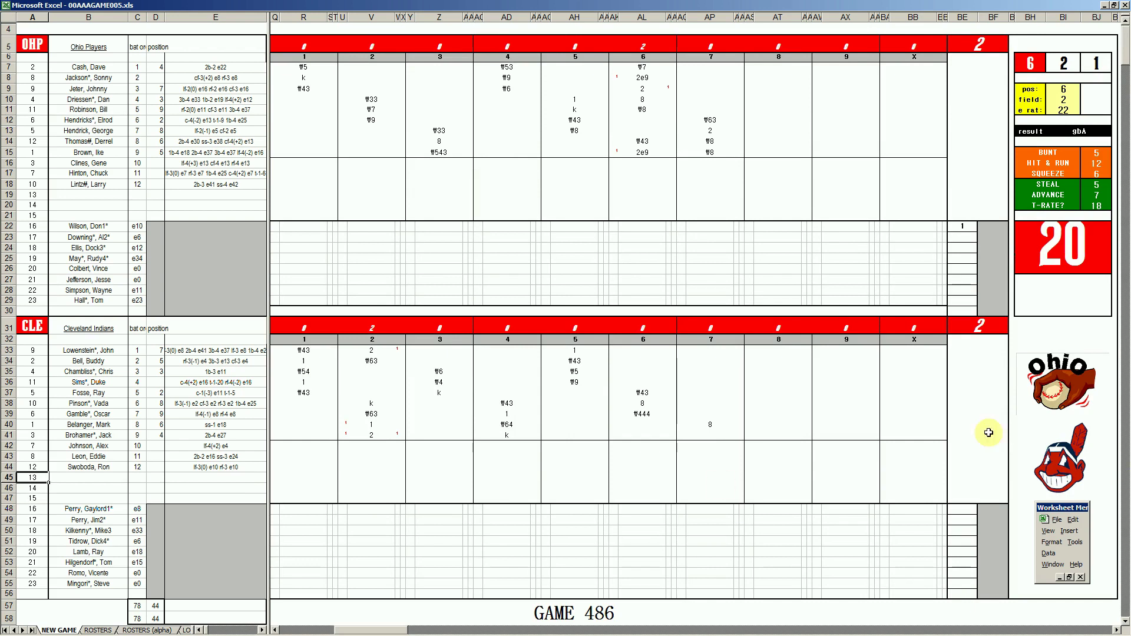
{"action": "left_click", "coordinate": [720, 436]}
{"action": "type", "text": "\\"}
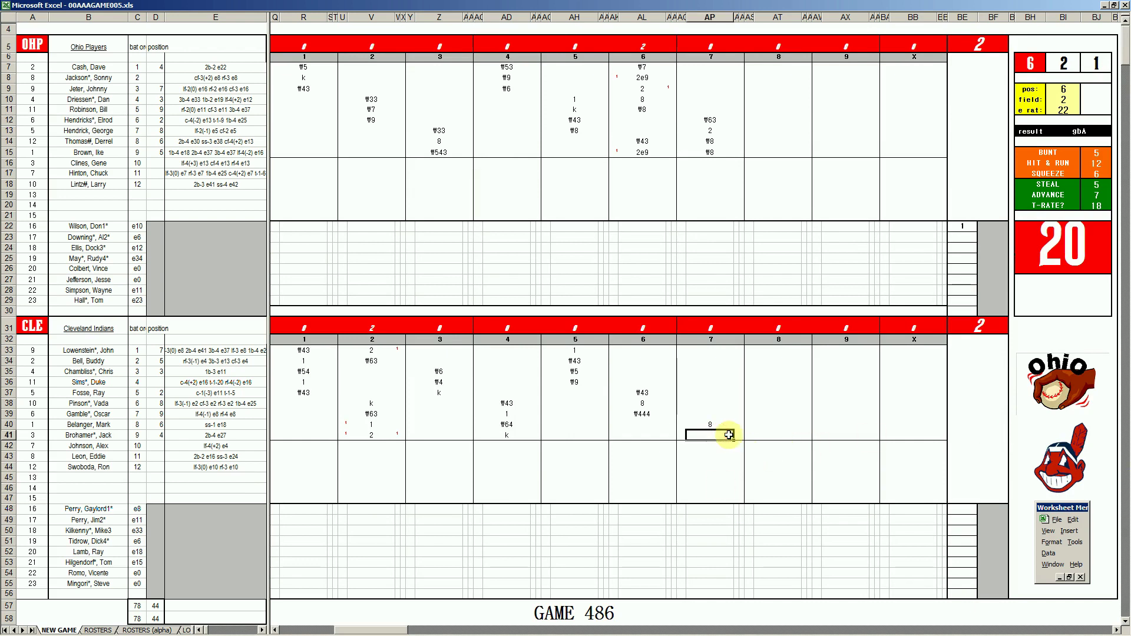
{"action": "type", "text": "444"}
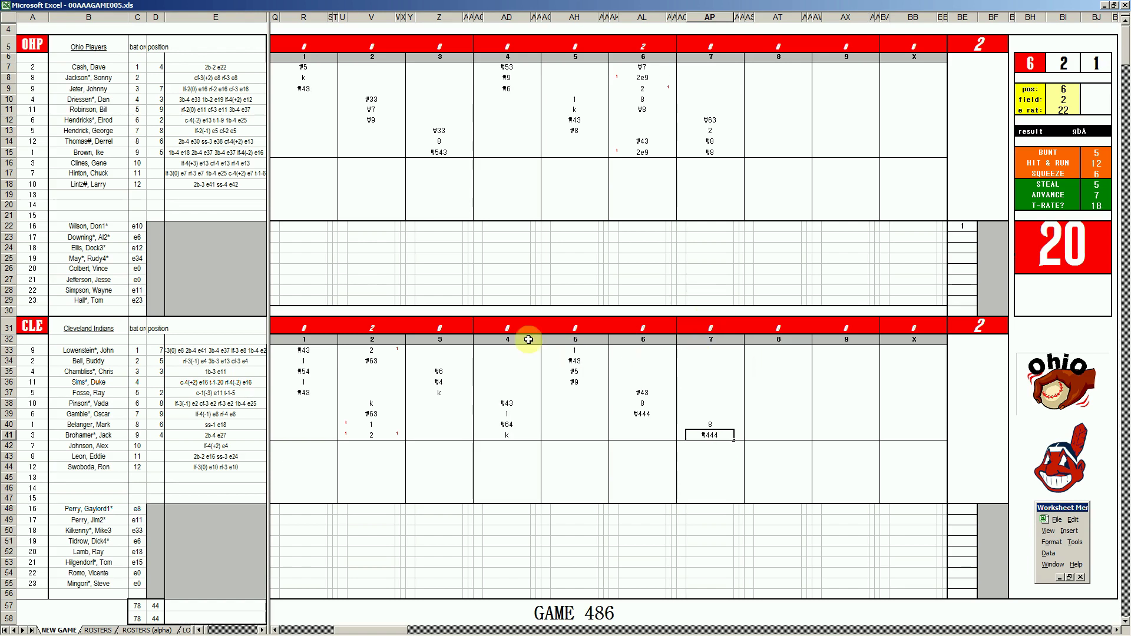
Enter 4 with a 1 in the narrow cells on both sides for Cleveland's leadoff batter in inning 7, and ₩63 for the second batter.
{"action": "left_click", "coordinate": [709, 352]}
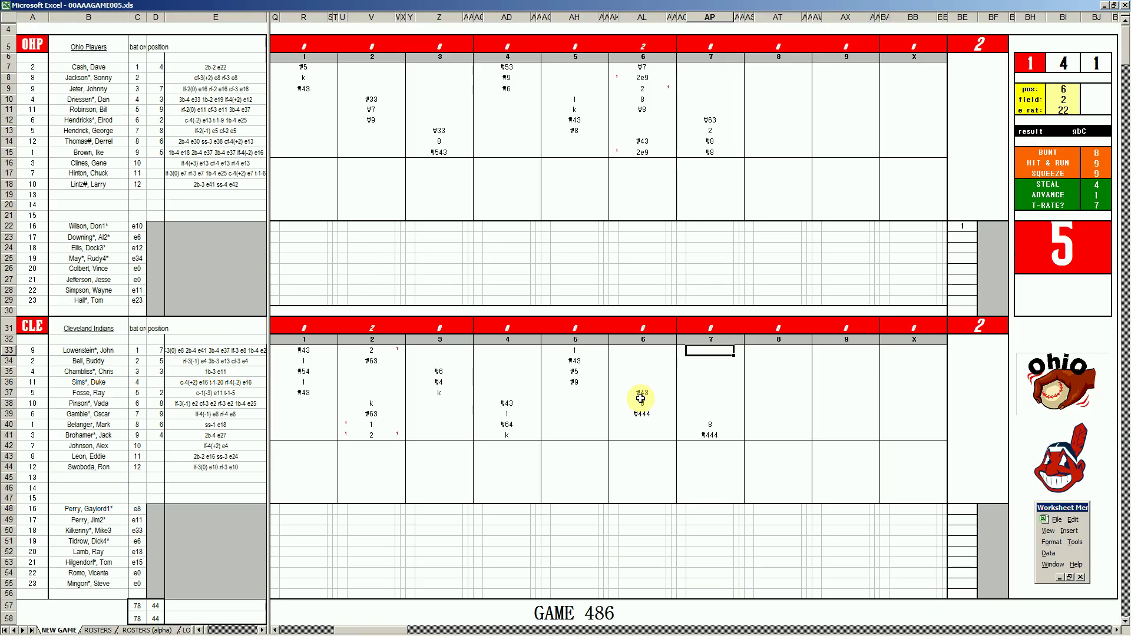
{"action": "type", "text": "4"}
{"action": "key", "text": "Left"}
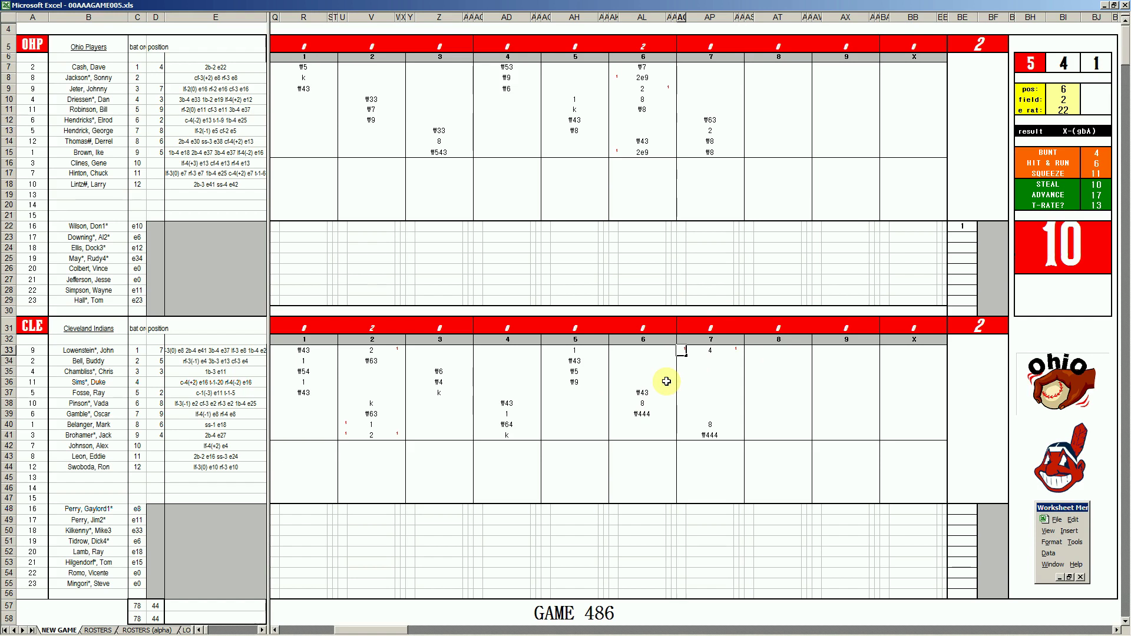
{"action": "key", "text": "Return"}
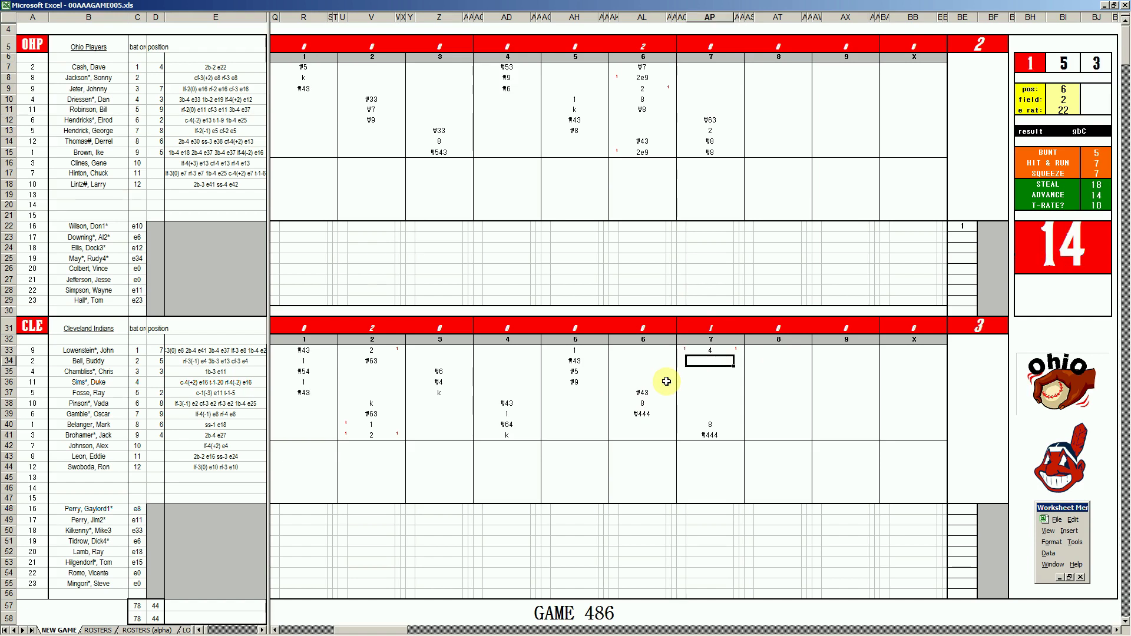
{"action": "type", "text": "\\63"}
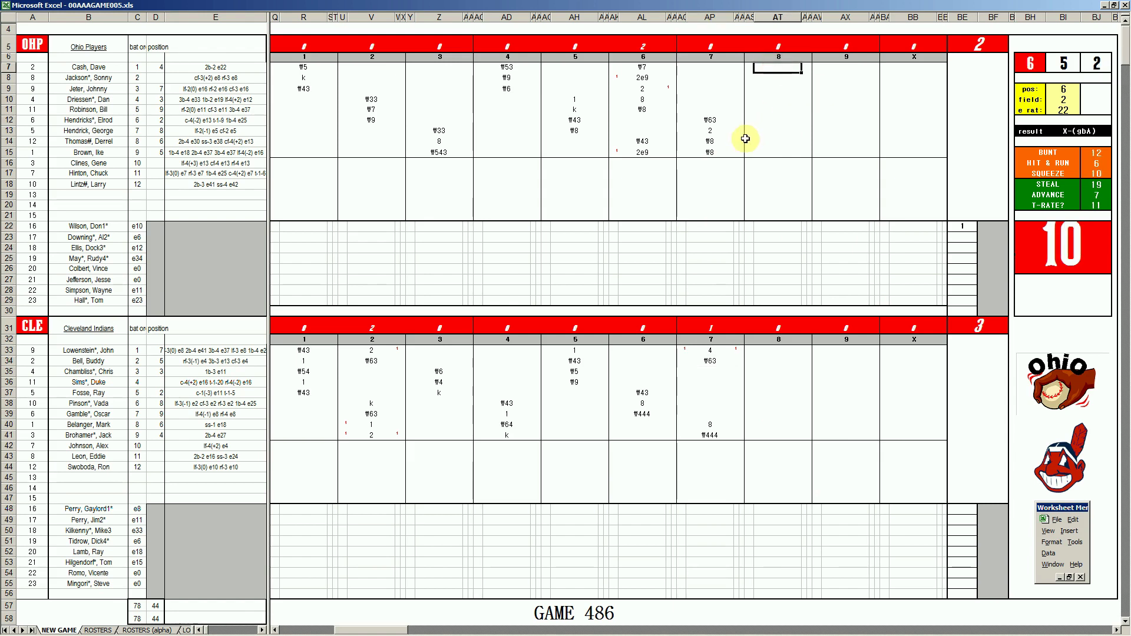
Enter k and ₩43 for Ohio's first and second batters in inning 8.
{"action": "type", "text": "k"}
{"action": "key", "text": "Return"}
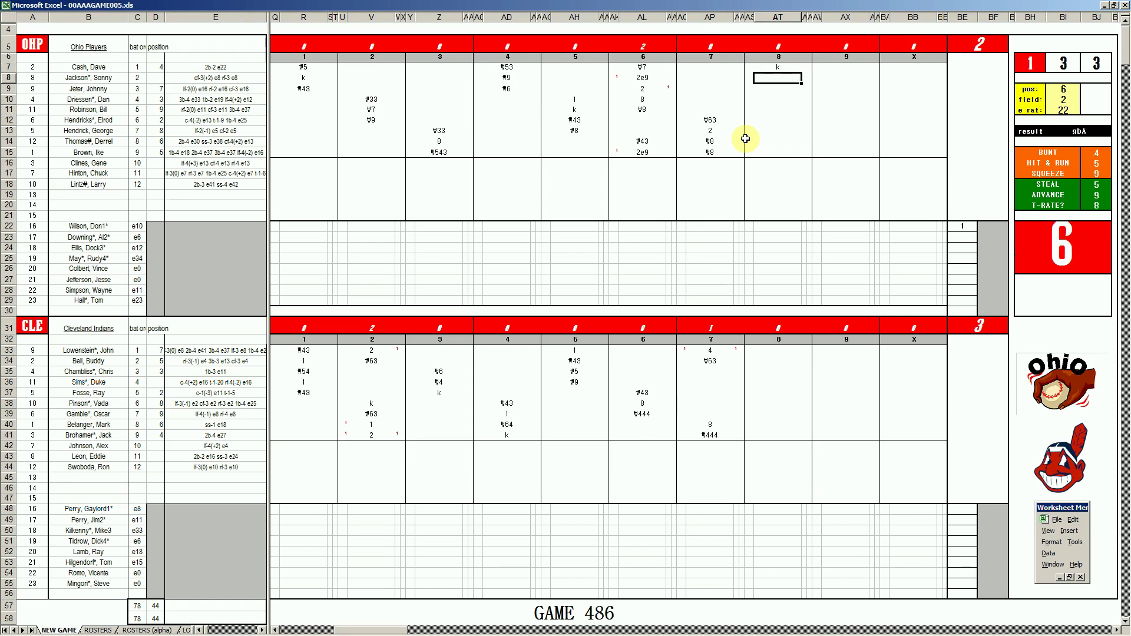
{"action": "type", "text": "#43"}
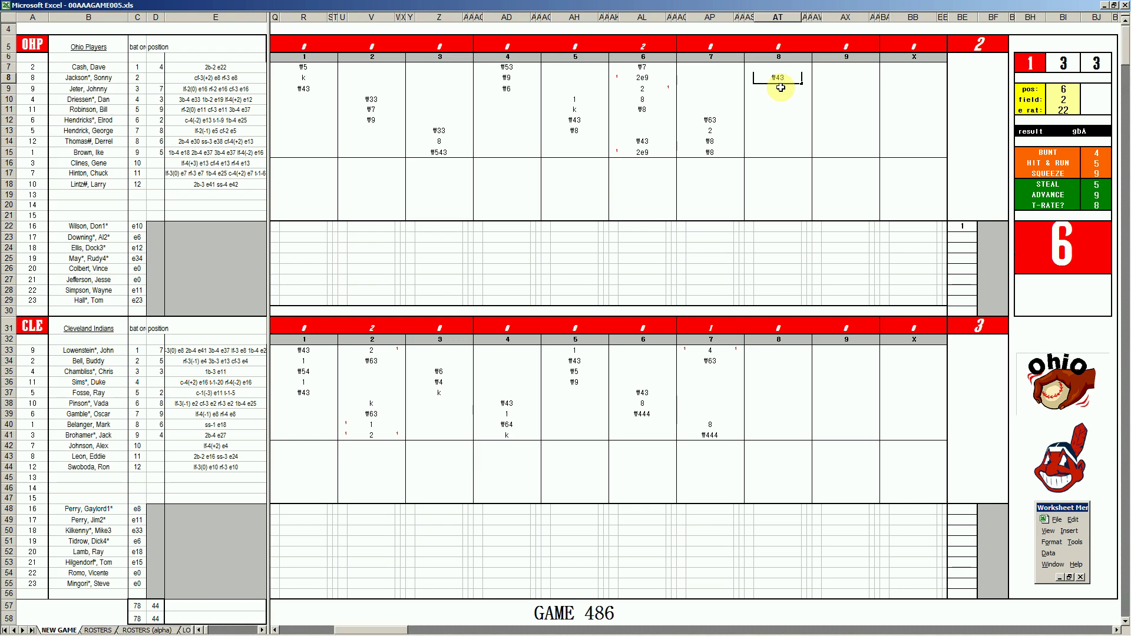
{"action": "key", "text": "Return"}
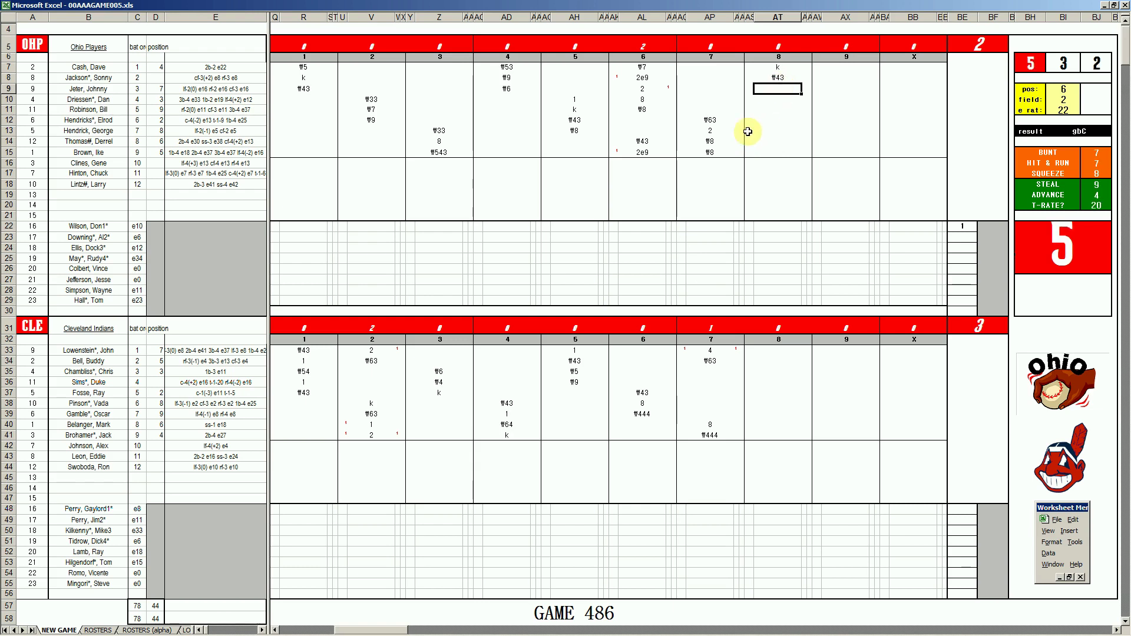
Set the fielding lookup to pos 6 and field 1, and record ₩63 for Ohio's third batter in inning 8.
{"action": "key", "text": "Tab"}
{"action": "type", "text": "6"}
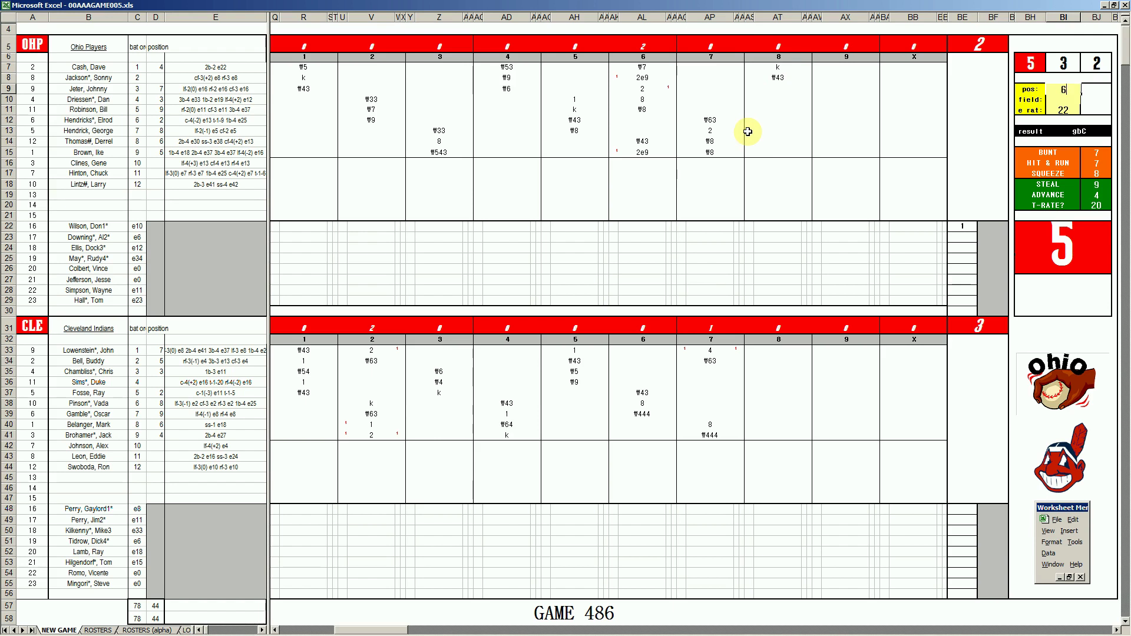
{"action": "key", "text": "Return"}
{"action": "type", "text": "1"}
{"action": "key", "text": "Return"}
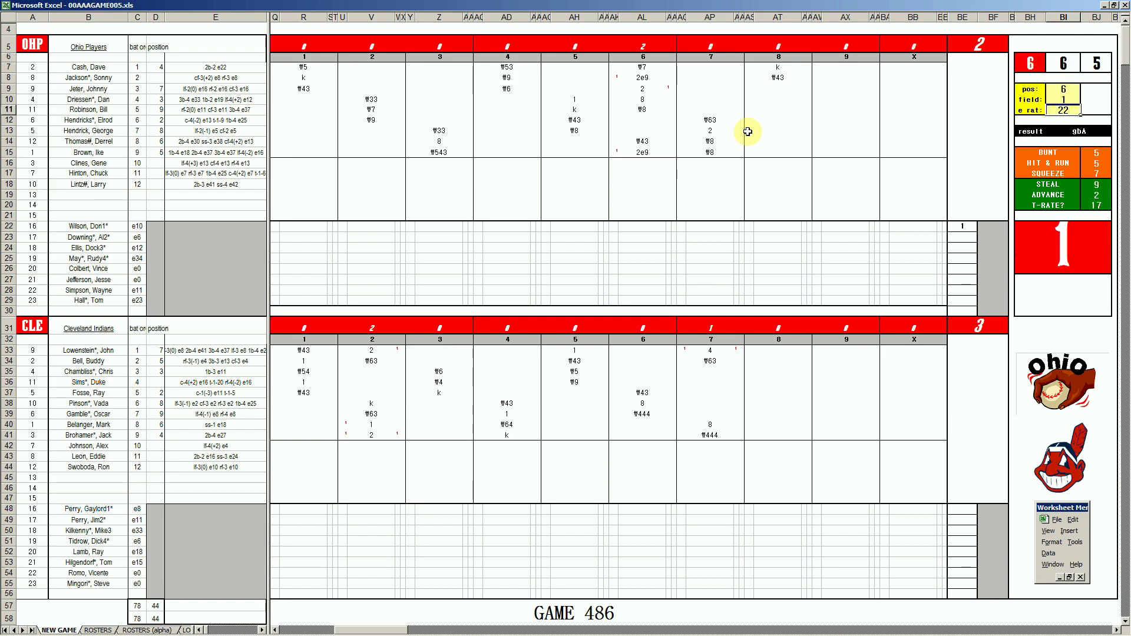
{"action": "left_click", "coordinate": [784, 88]}
{"action": "type", "text": "₩63"}
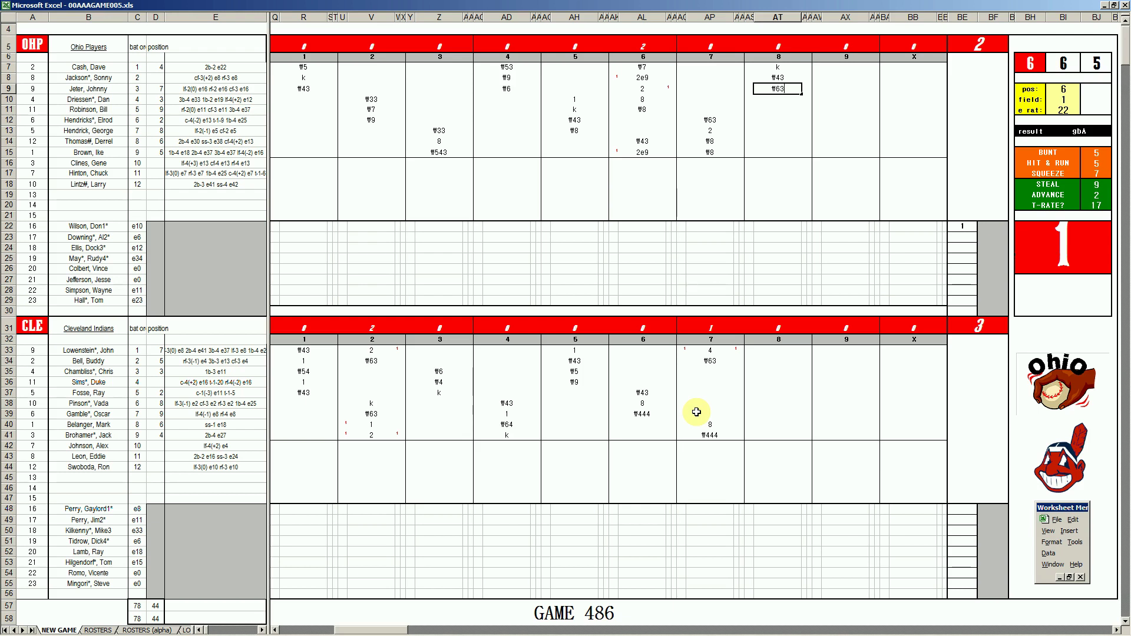
Enter k, 8, k and ₩9 for Cleveland's third through sixth batters in inning 8.
{"action": "left_click", "coordinate": [764, 369]}
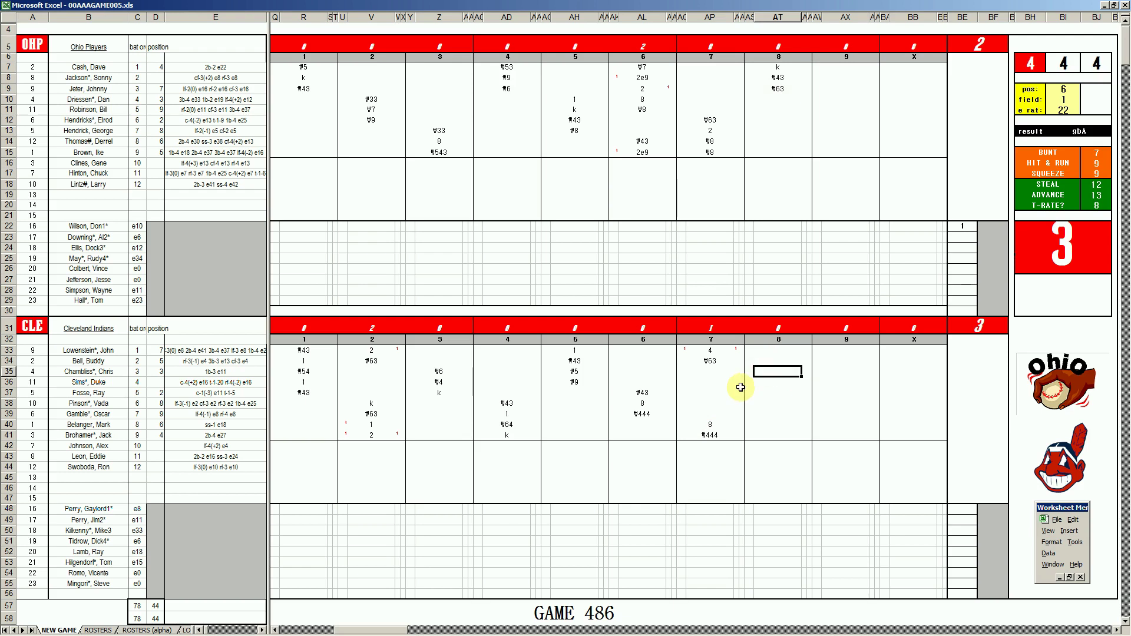
{"action": "type", "text": "k"}
{"action": "key", "text": "Return"}
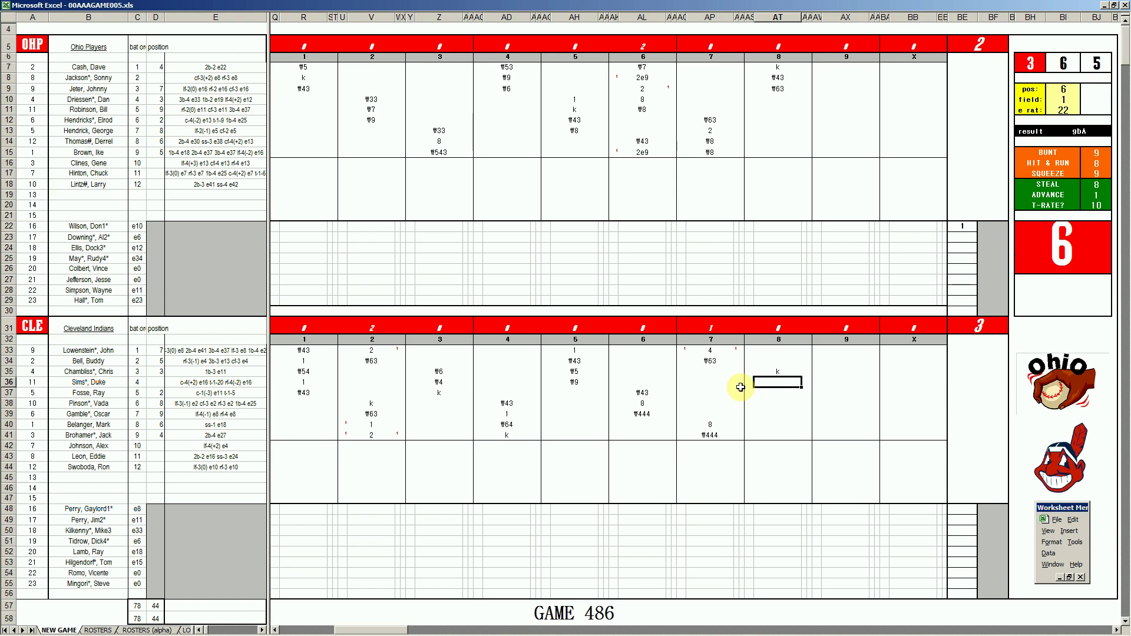
{"action": "type", "text": "8"}
{"action": "key", "text": "Return"}
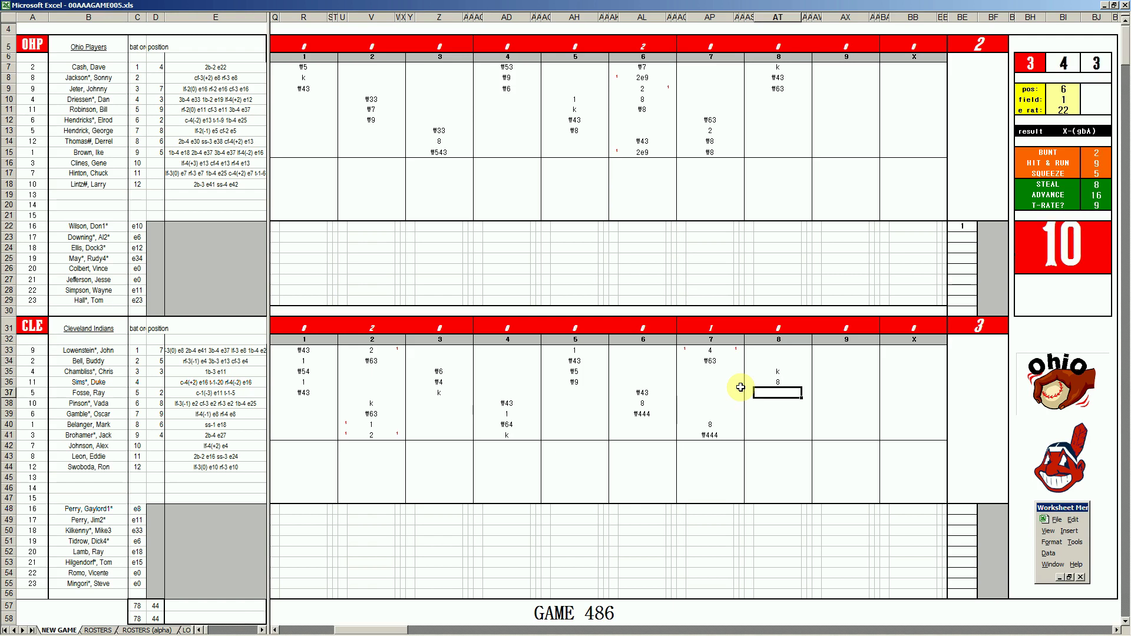
{"action": "type", "text": "k"}
{"action": "key", "text": "Return"}
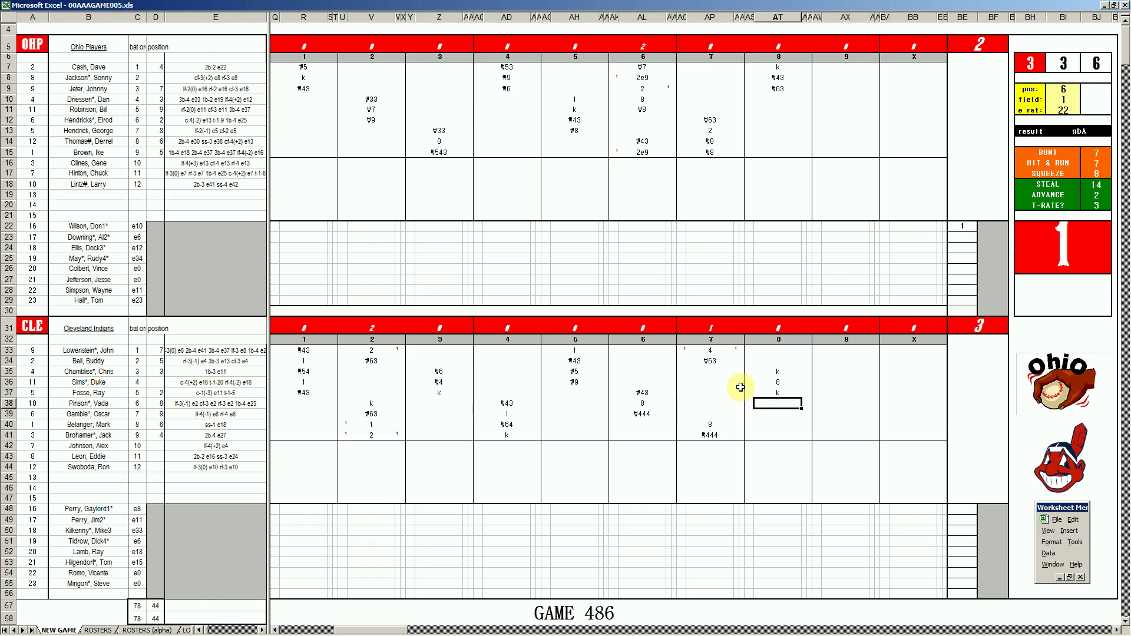
{"action": "type", "text": "#9"}
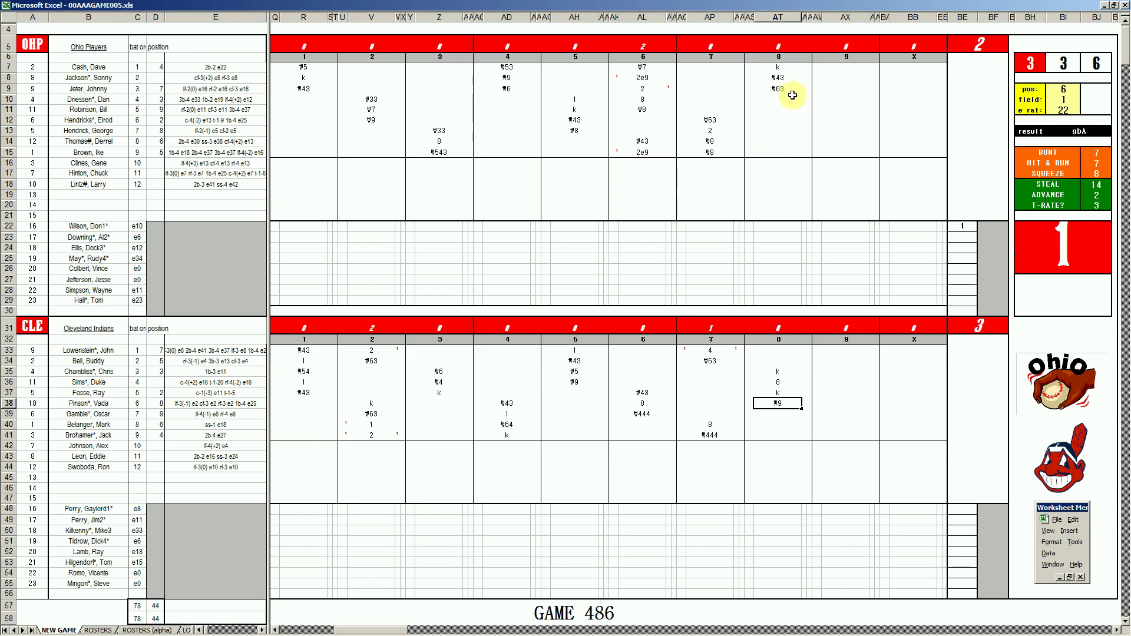
Enter 1 for Ohio's fourth batter in inning 9.
{"action": "left_click", "coordinate": [836, 100]}
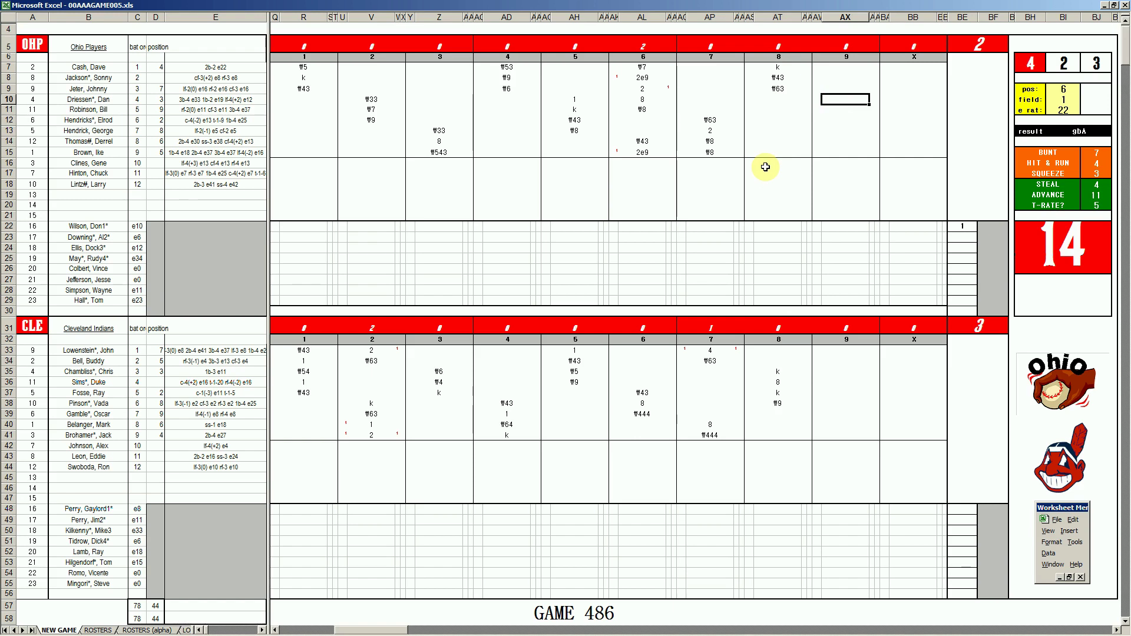
{"action": "type", "text": "1"}
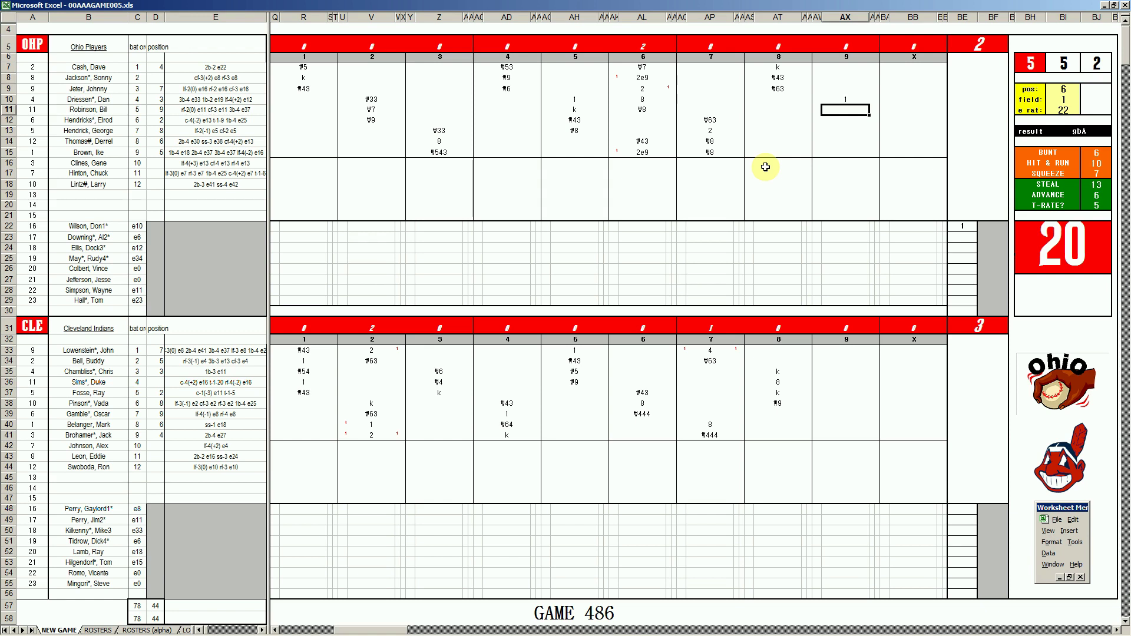
Enter k and ₩6 for Ohio's fifth and sixth batters in inning 9.
{"action": "type", "text": "k"}
{"action": "key", "text": "Return"}
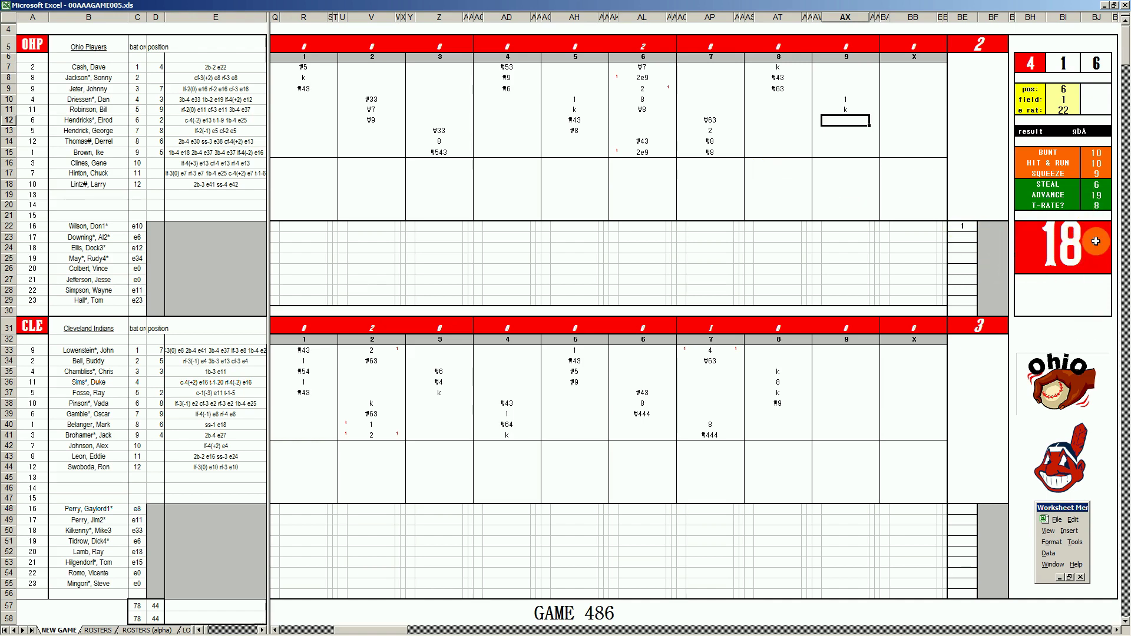
{"action": "type", "text": "\\6"}
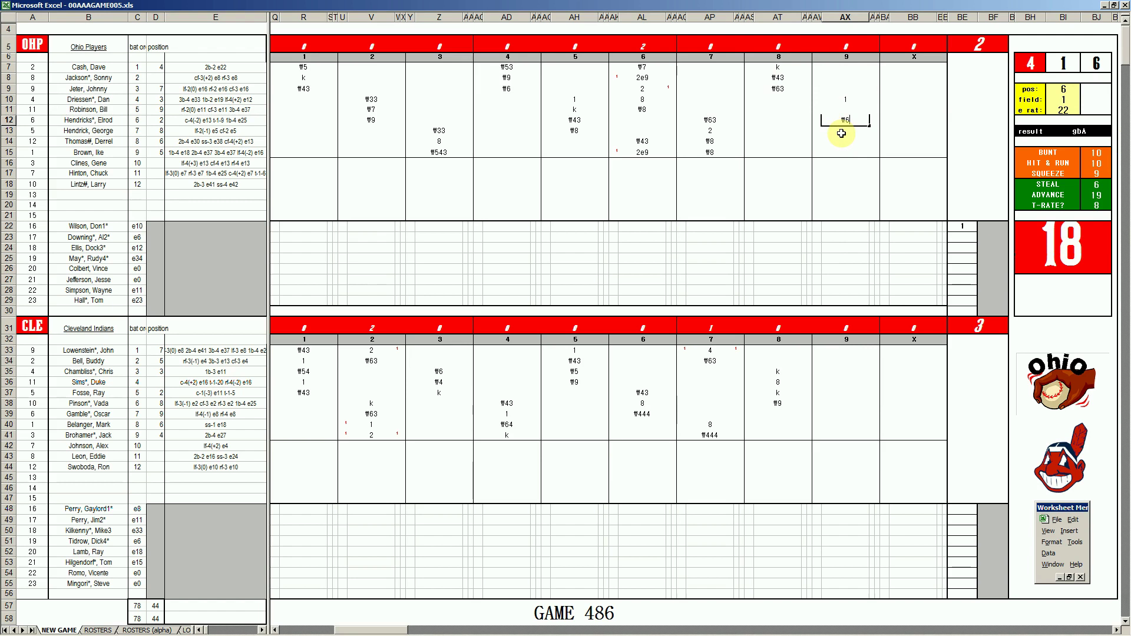
{"action": "left_click", "coordinate": [878, 99]}
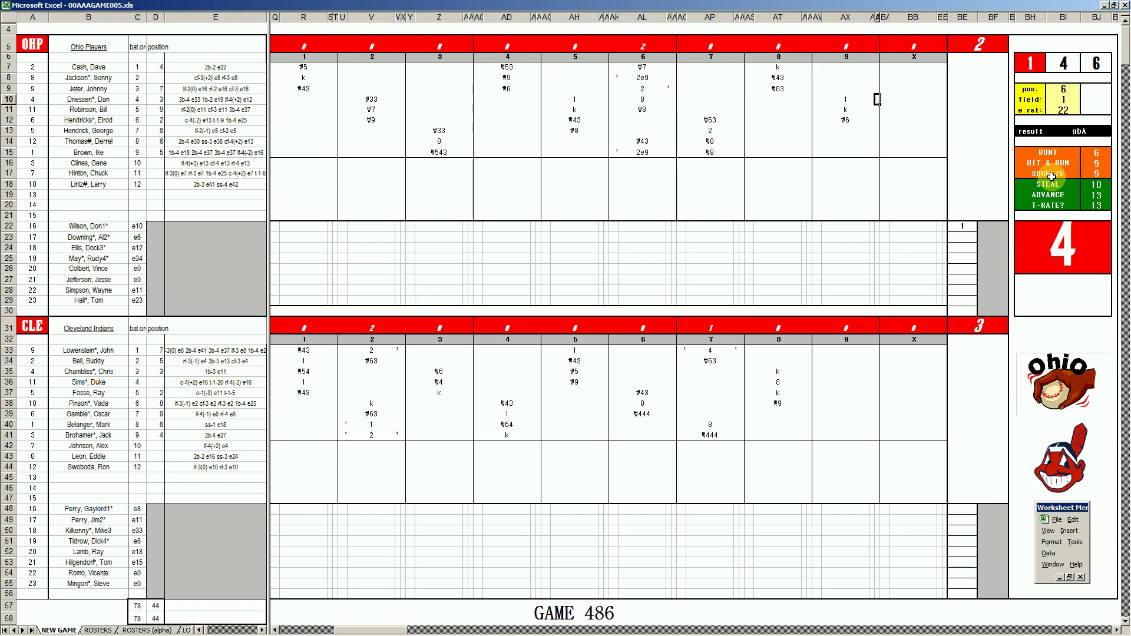
Enter s in inning 9 on the row of Ohio's first pitcher.
{"action": "key", "text": "Left"}
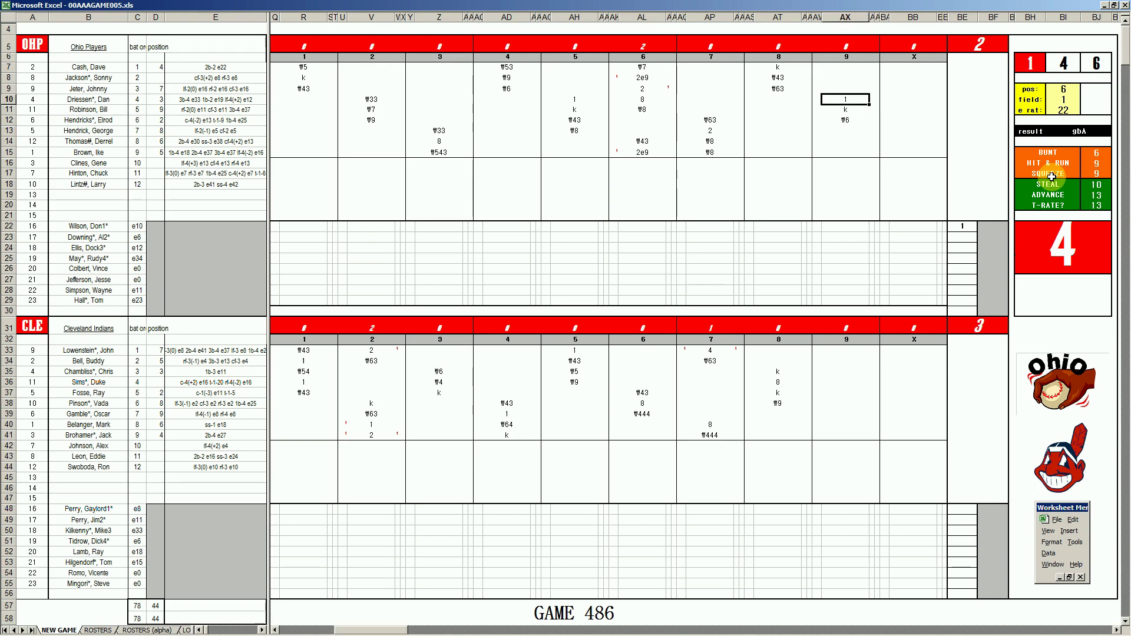
{"action": "key", "text": "Down"}
{"action": "key", "text": "Down"}
{"action": "key", "text": "Down"}
{"action": "key", "text": "Down"}
{"action": "key", "text": "Down"}
{"action": "key", "text": "Down"}
{"action": "key", "text": "Down"}
{"action": "key", "text": "Down"}
{"action": "key", "text": "Down"}
{"action": "key", "text": "Down"}
{"action": "key", "text": "Down"}
{"action": "key", "text": "Down"}
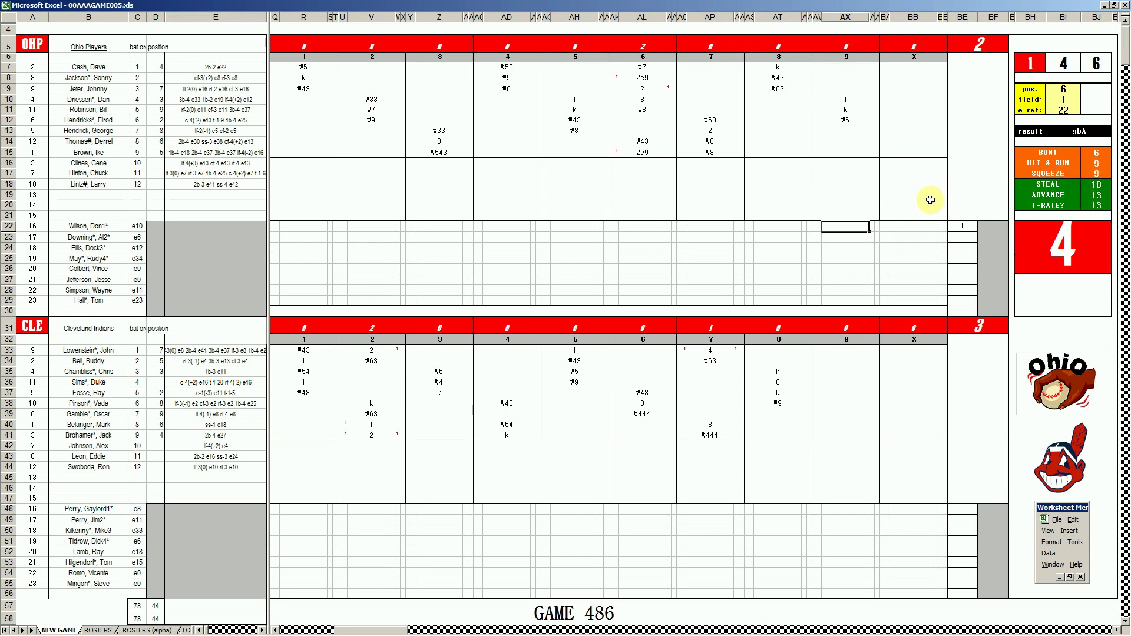
{"action": "type", "text": "s"}
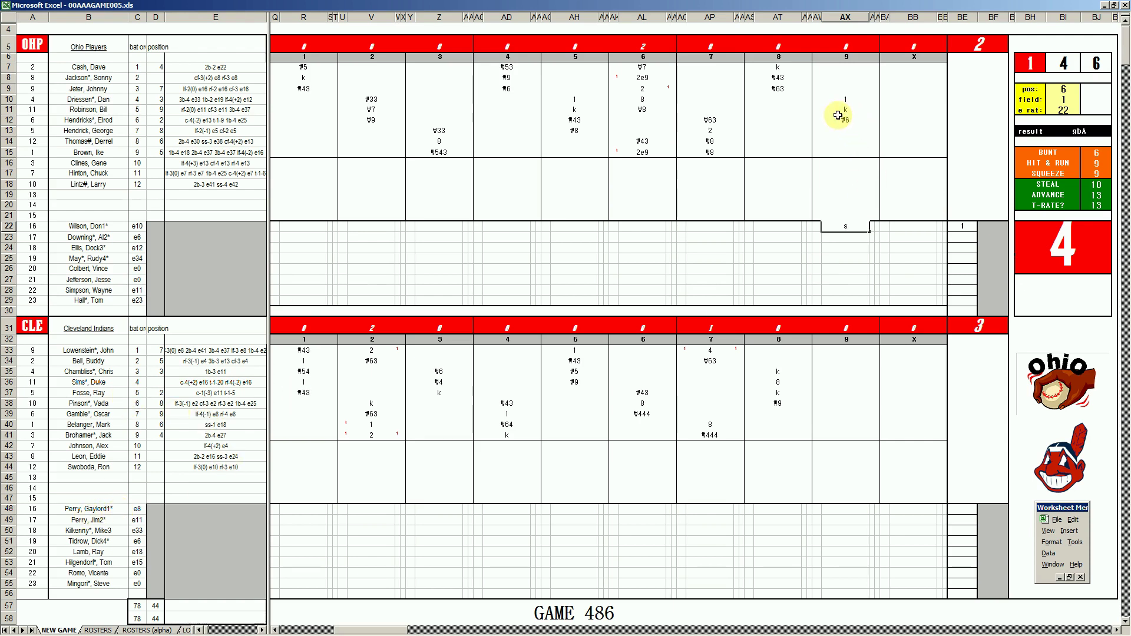
{"action": "key", "text": "Return"}
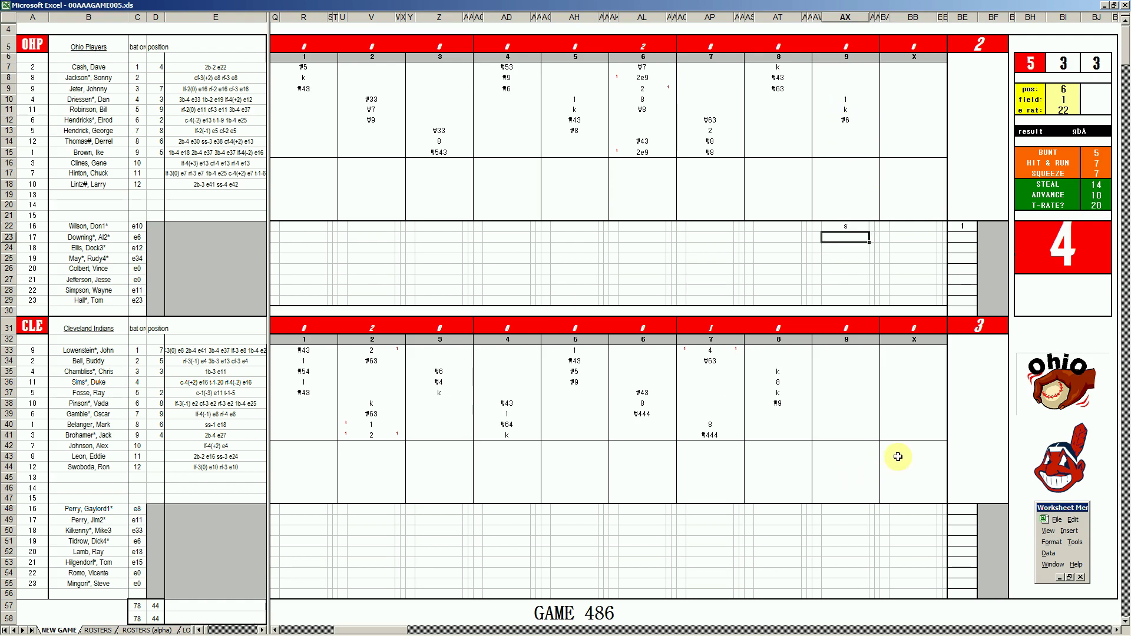
Enter order 1 and 9 innings for Cleveland's first pitcher, and 8 innings for Ohio's first pitcher.
{"action": "left_click", "coordinate": [963, 508]}
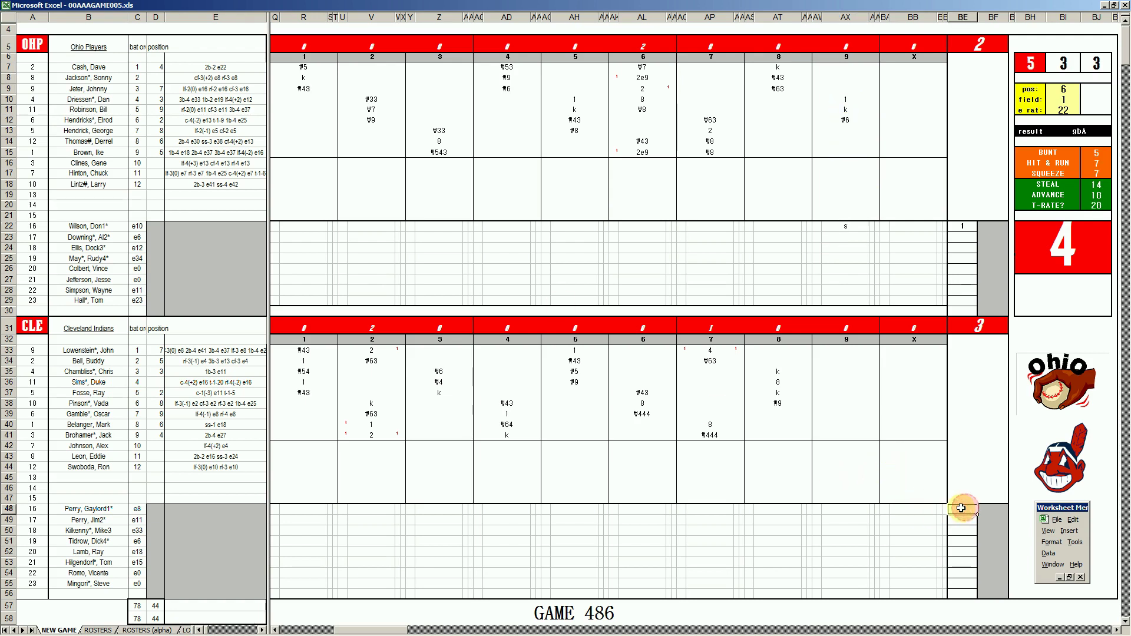
{"action": "key", "text": "Tab"}
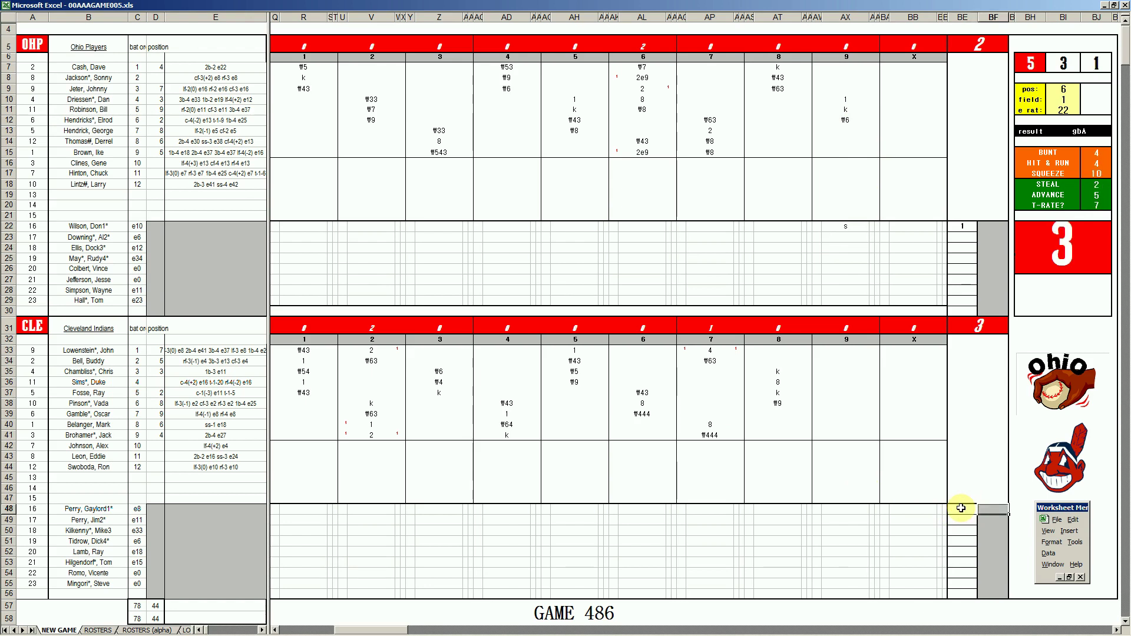
{"action": "type", "text": "9"}
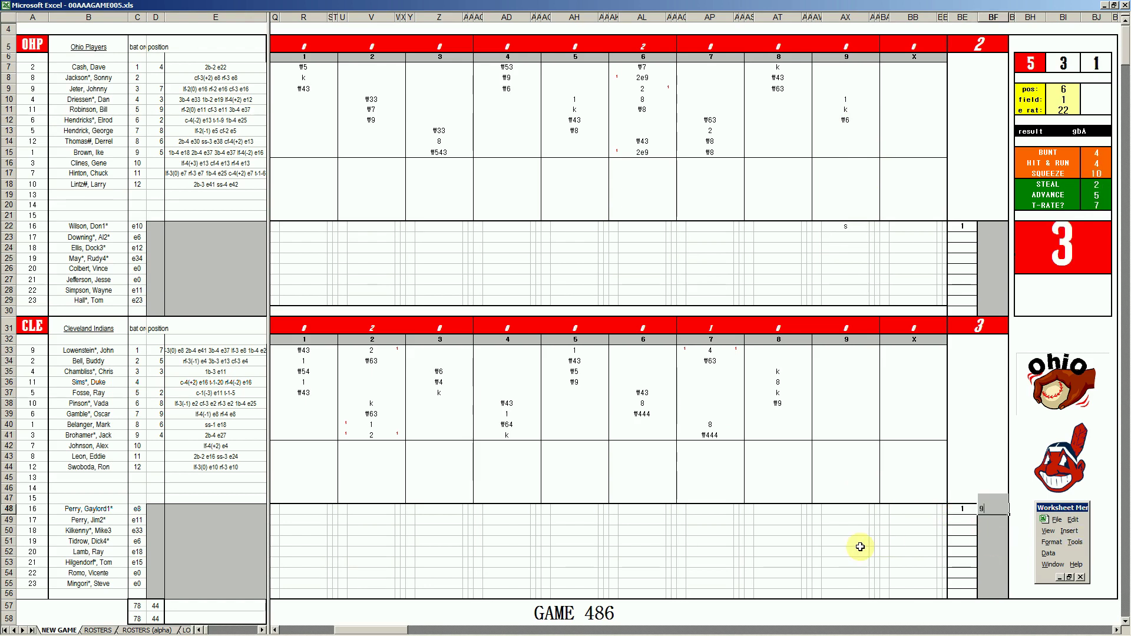
{"action": "left_click", "coordinate": [989, 225]}
{"action": "type", "text": "8"}
{"action": "key", "text": "Return"}
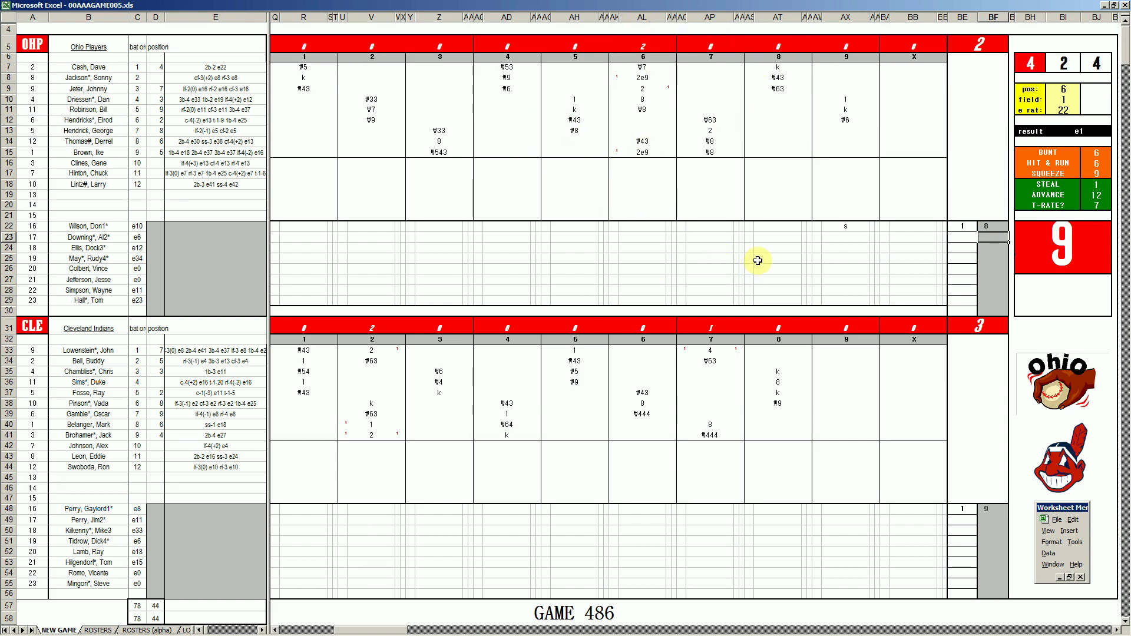
Fill in the pitching line of Cleveland's first pitcher in the box score: W 1, H 4, R 2, BB 2, K 4, CG 1.
{"action": "left_click", "coordinate": [218, 529]}
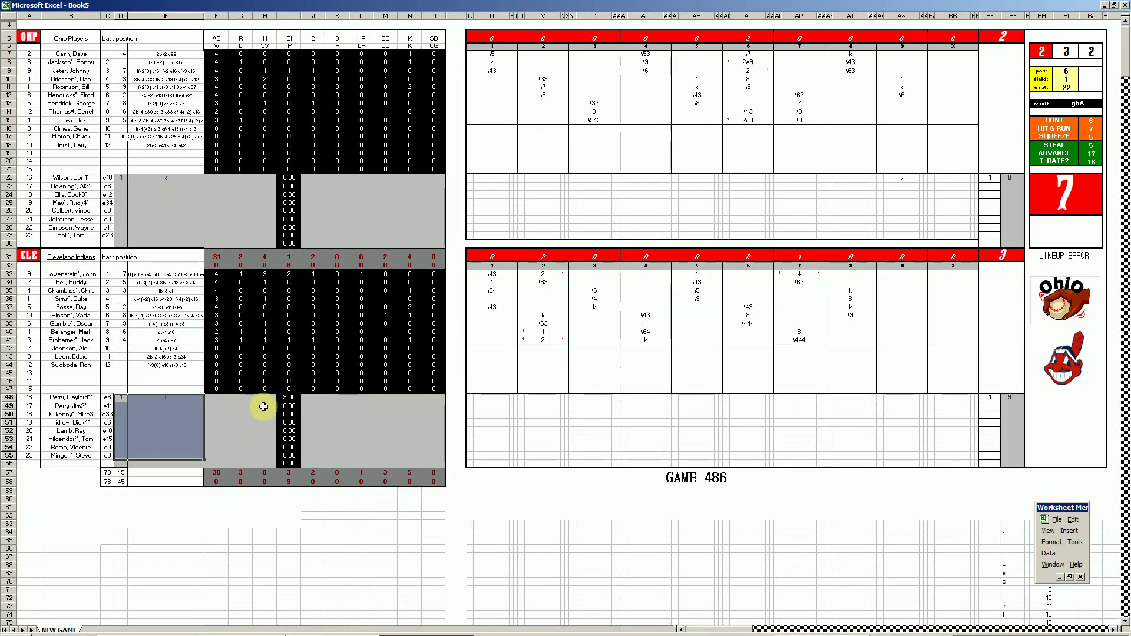
{"action": "left_click", "coordinate": [215, 398]}
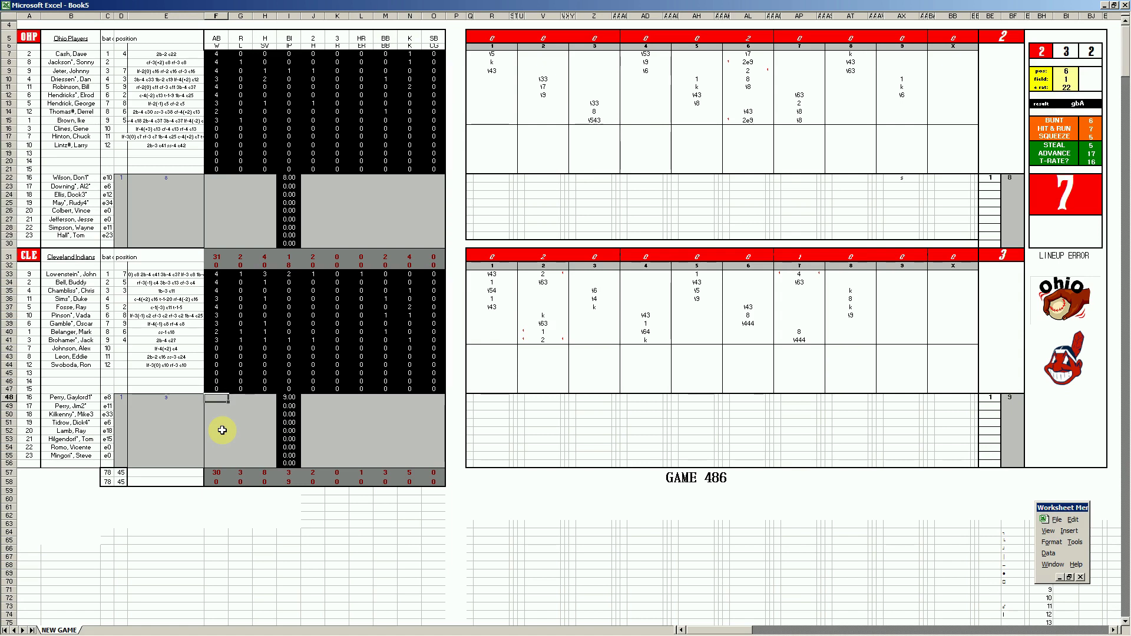
{"action": "type", "text": "1"}
{"action": "key", "text": "Tab"}
{"action": "type", "text": "4"}
{"action": "key", "text": "Tab"}
{"action": "type", "text": "2"}
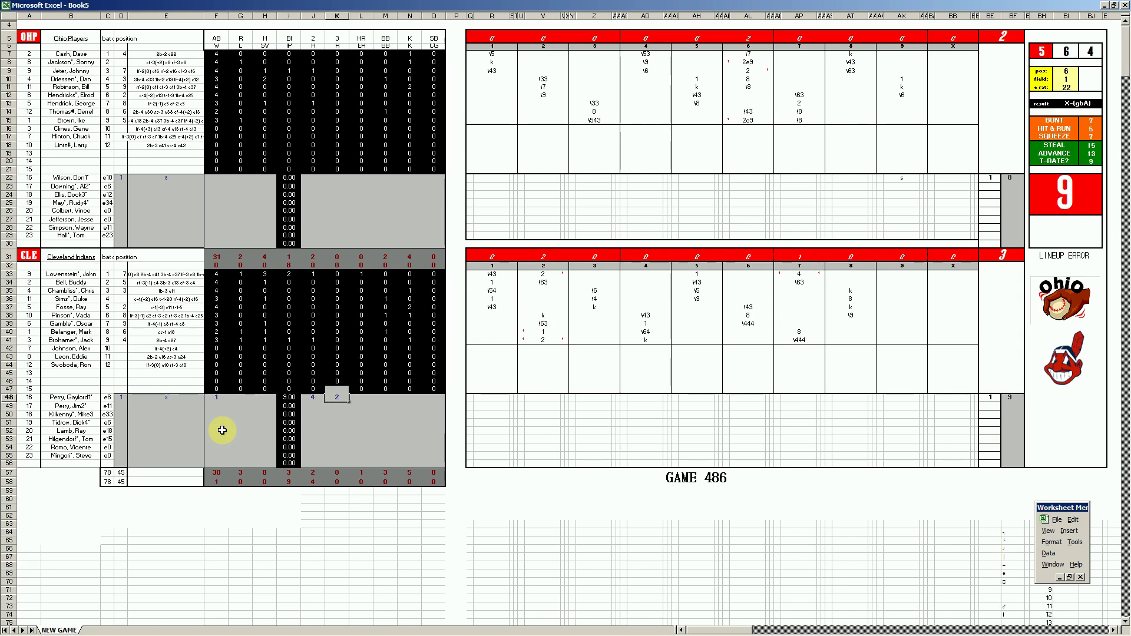
{"action": "key", "text": "Tab"}
{"action": "key", "text": "Tab"}
{"action": "type", "text": "2"}
{"action": "key", "text": "Tab"}
{"action": "type", "text": "4"}
{"action": "key", "text": "Tab"}
{"action": "type", "text": "1"}
{"action": "key", "text": "Return"}
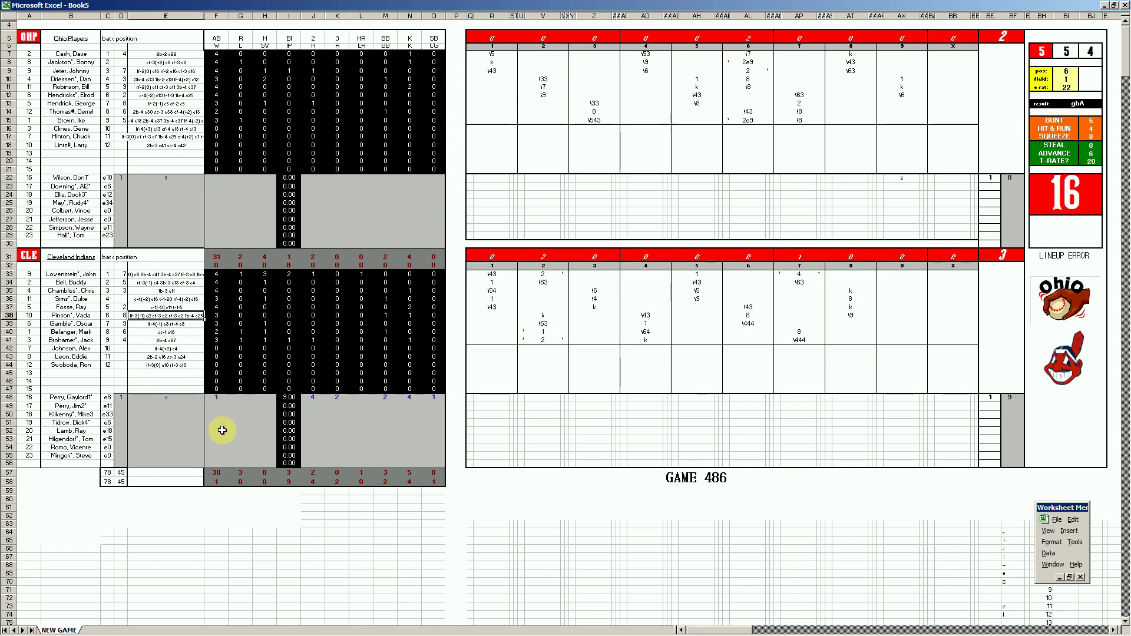
Fill in the pitching line of Ohio's first pitcher: L 1, H 8, R 3, ER 3, BB 3, K 5, CG 1.
{"action": "key", "text": "Right"}
{"action": "key", "text": "Right"}
{"action": "key", "text": "Up"}
{"action": "key", "text": "Up"}
{"action": "key", "text": "Up"}
{"action": "type", "text": "1"}
{"action": "key", "text": "Tab"}
{"action": "key", "text": "Tab"}
{"action": "key", "text": "Tab"}
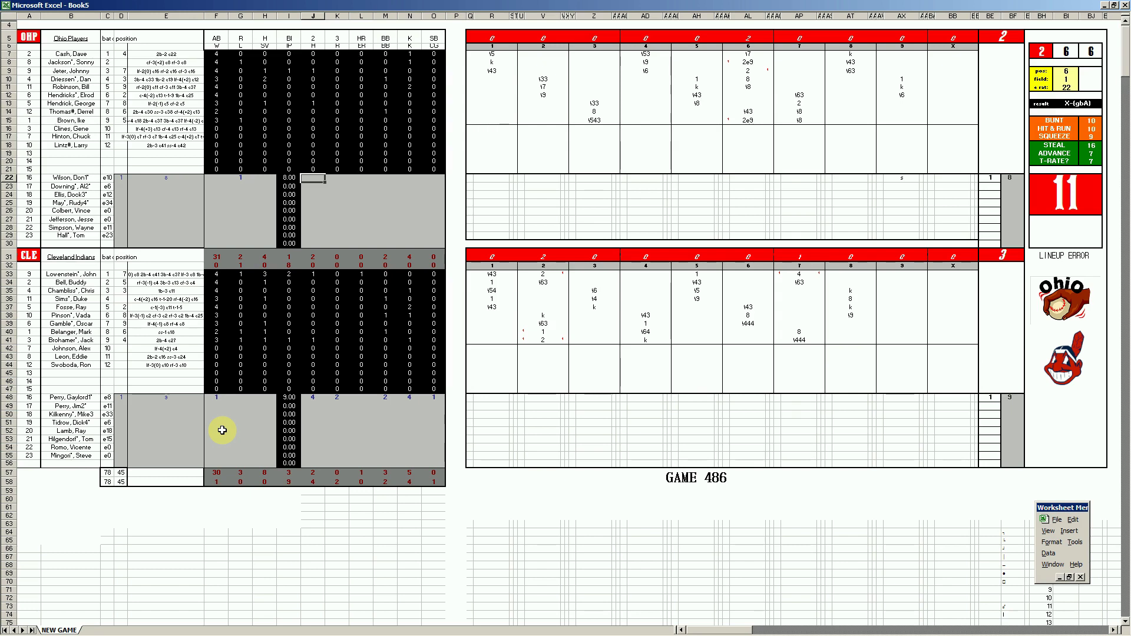
{"action": "type", "text": "8"}
{"action": "key", "text": "Tab"}
{"action": "type", "text": "3"}
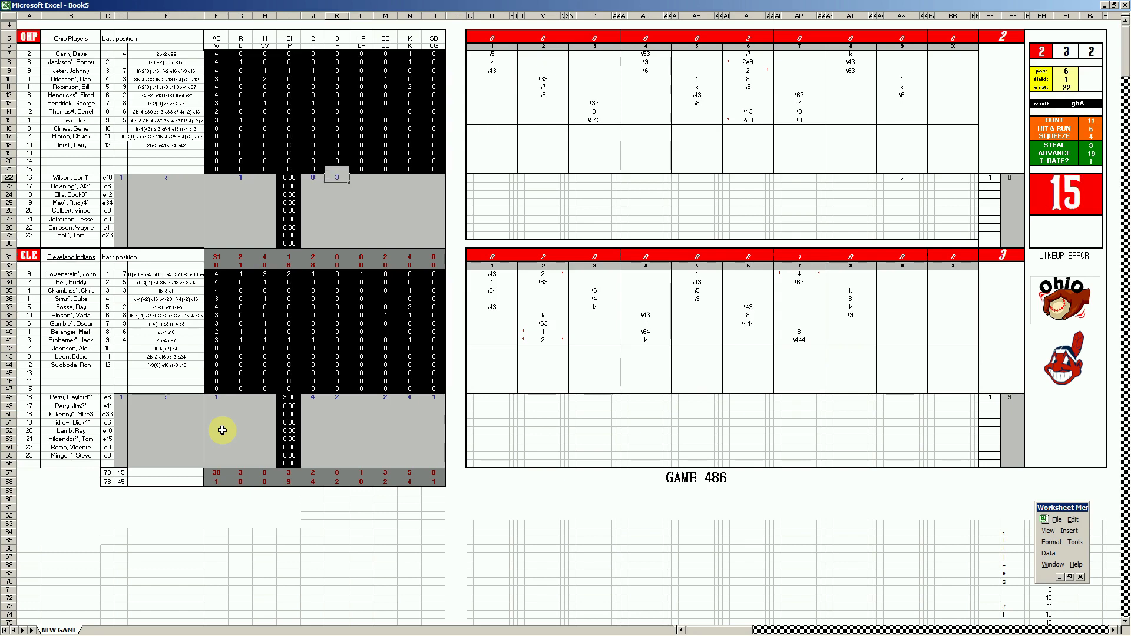
{"action": "key", "text": "Tab"}
{"action": "type", "text": "3"}
{"action": "key", "text": "Tab"}
{"action": "type", "text": "3"}
{"action": "key", "text": "Tab"}
{"action": "type", "text": "5"}
{"action": "key", "text": "Tab"}
{"action": "type", "text": "1"}
{"action": "key", "text": "Return"}
{"action": "key", "text": "Down"}
{"action": "key", "text": "Down"}
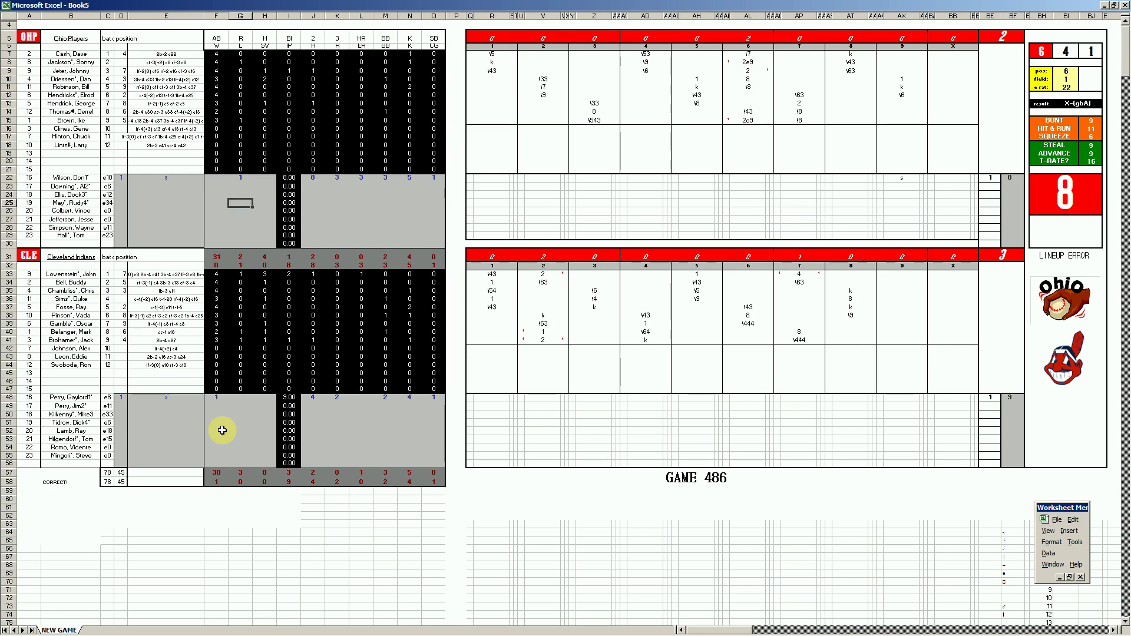
{"action": "key", "text": "ctrl+s"}
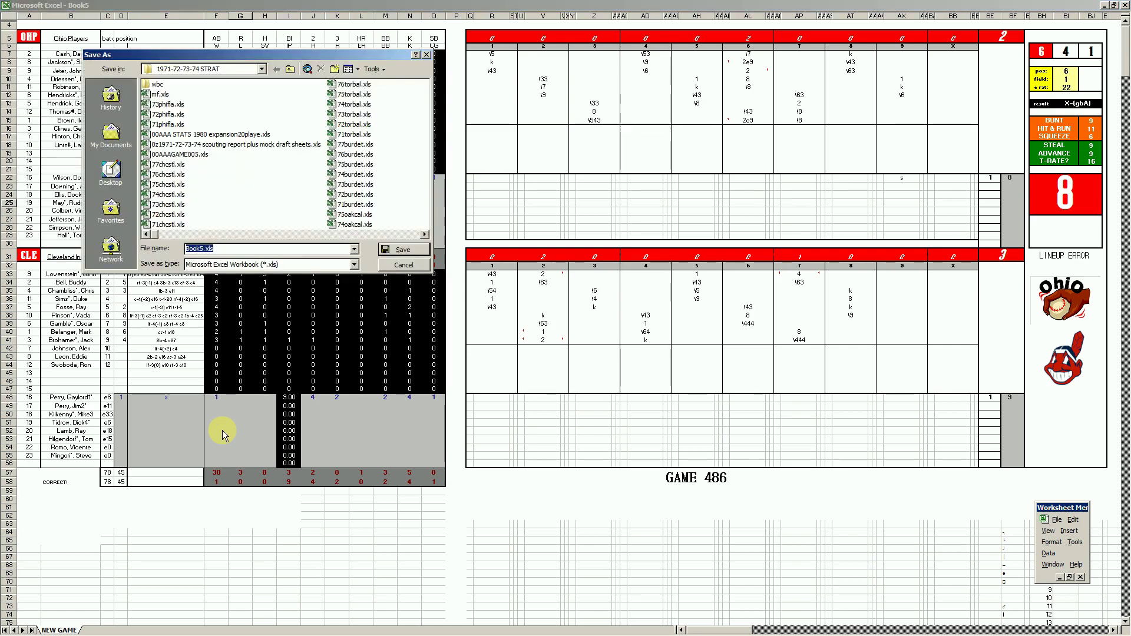
{"action": "type", "text": "71ohpcle"}
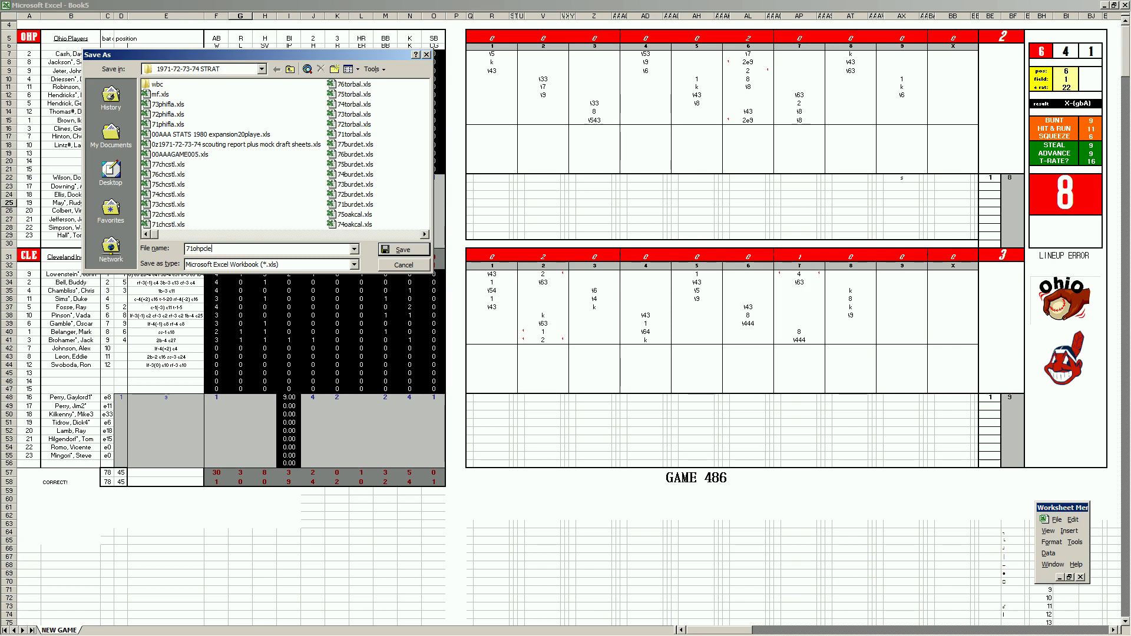
{"action": "key", "text": "Return"}
Save another copy of the box score over the existing mf.xls and close the workbook.
{"action": "key", "text": "F12"}
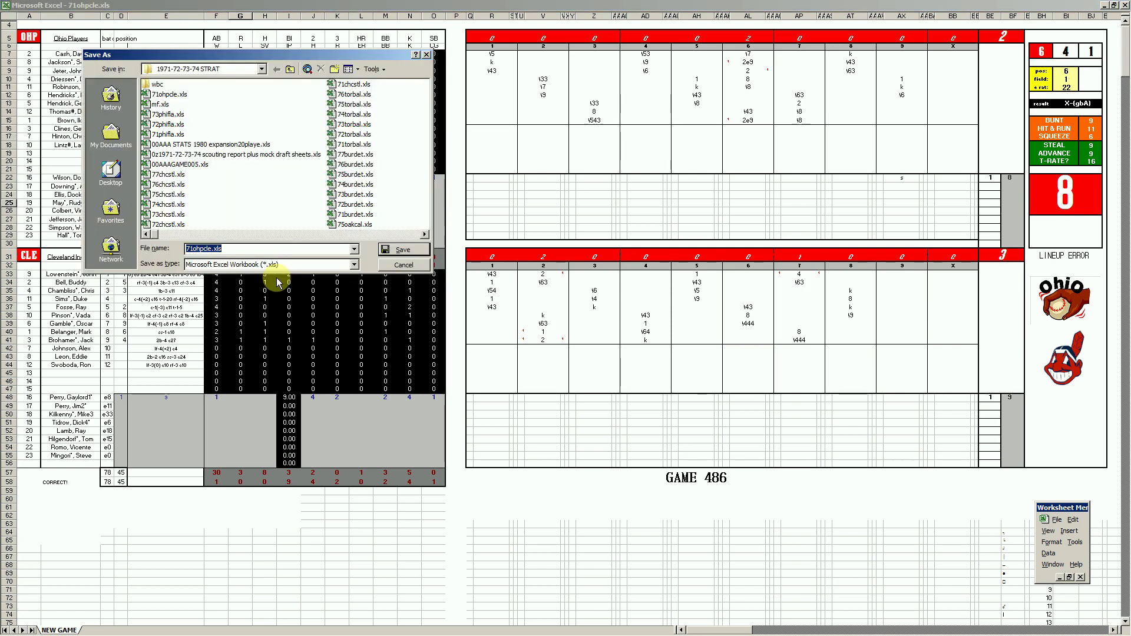
{"action": "type", "text": "mf"}
{"action": "key", "text": "Return"}
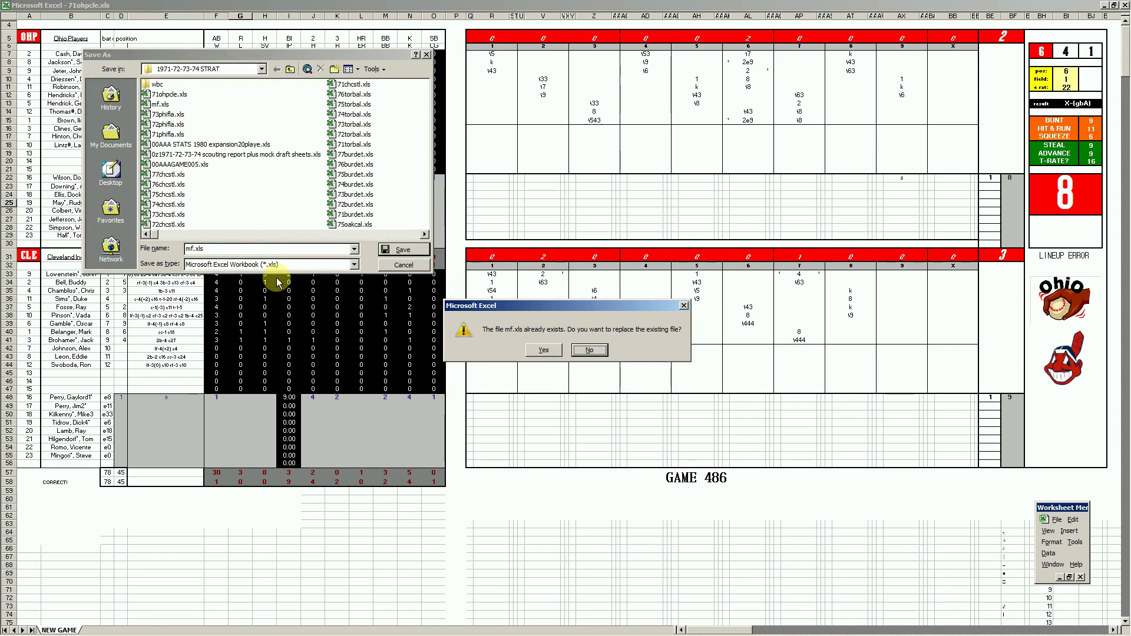
{"action": "key", "text": "y"}
{"action": "key", "text": "ctrl+w"}
{"action": "key", "text": "n"}
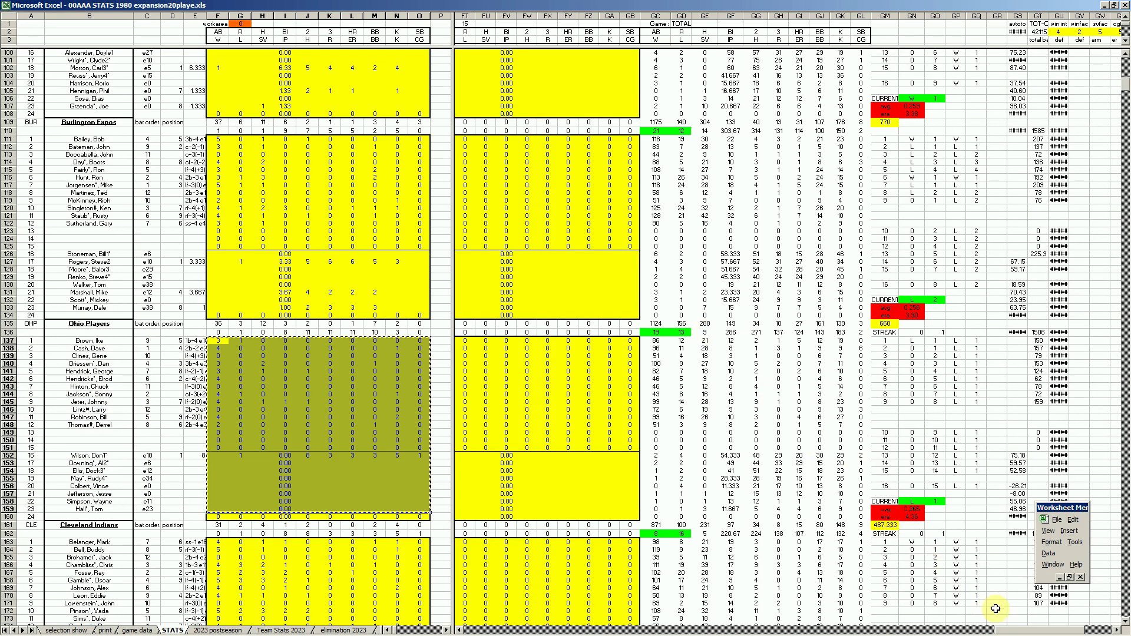
Paste the copied Ohio work area statistics into Ohio's Game 1 block on the STATS sheet.
{"action": "left_click_drag", "start_coordinate": [1025, 630], "coordinate": [691, 630]}
{"action": "left_click_drag", "start_coordinate": [462, 631], "coordinate": [461, 630]}
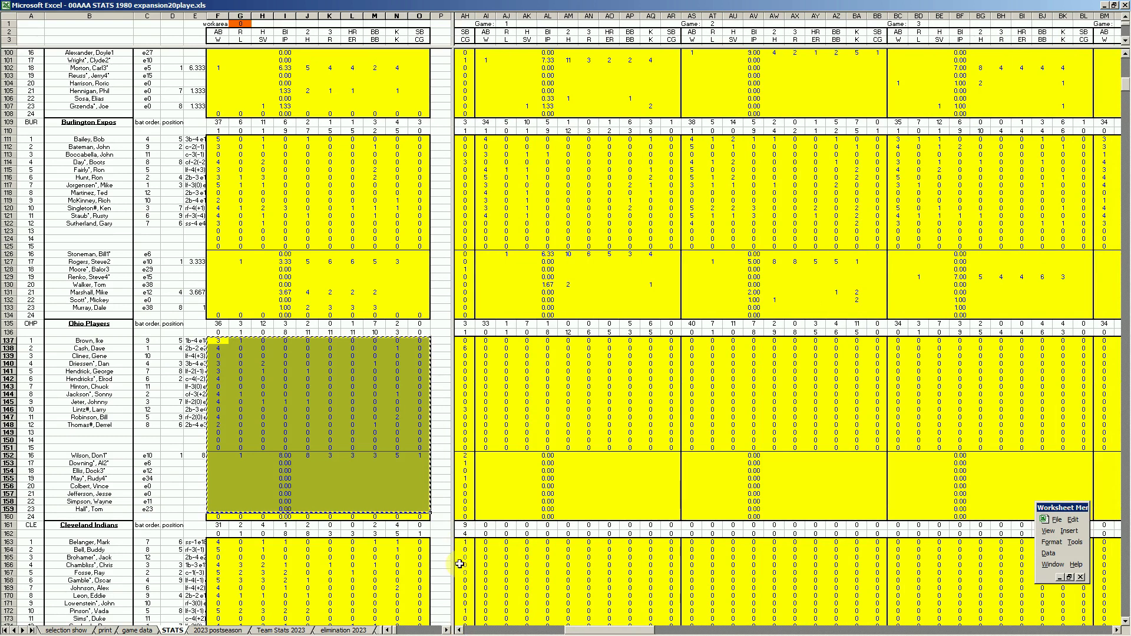
{"action": "left_click", "coordinate": [463, 630]}
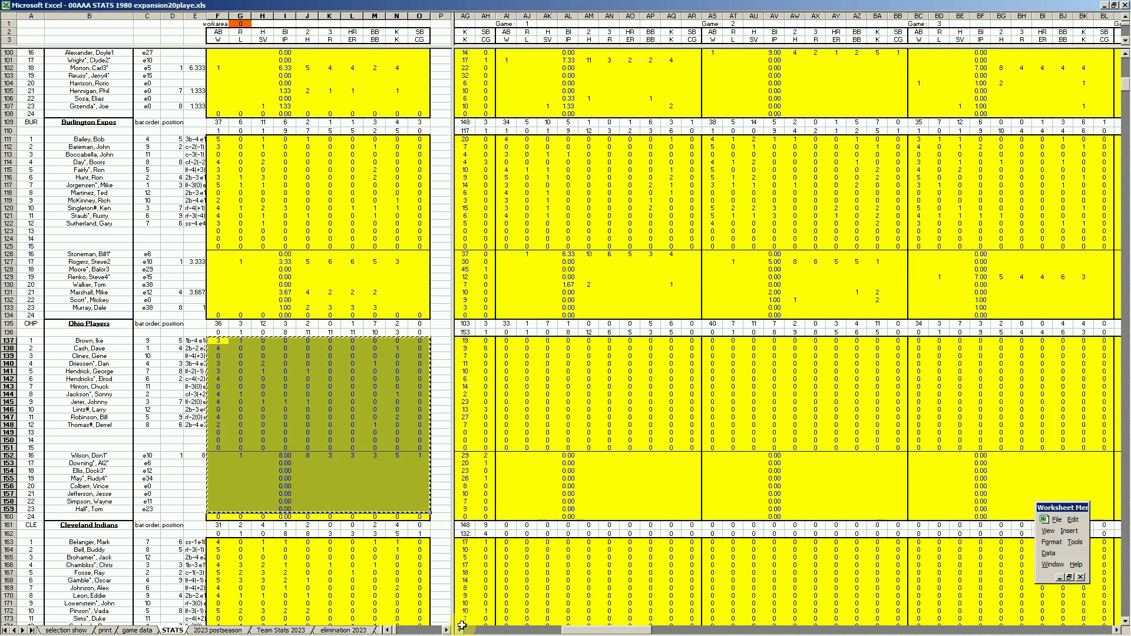
{"action": "right_click", "coordinate": [506, 342]}
{"action": "left_click", "coordinate": [528, 369]}
{"action": "left_click", "coordinate": [398, 404]}
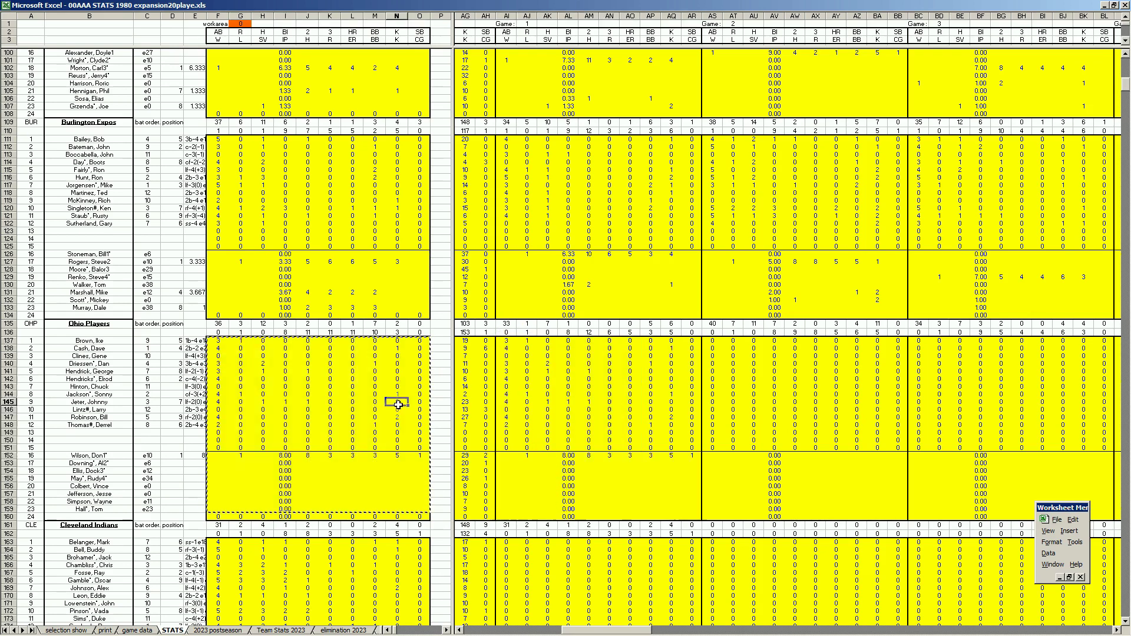
Copy the Cleveland work area statistics and paste them into Cleveland's Game 1 block.
{"action": "key", "text": "ctrl+q"}
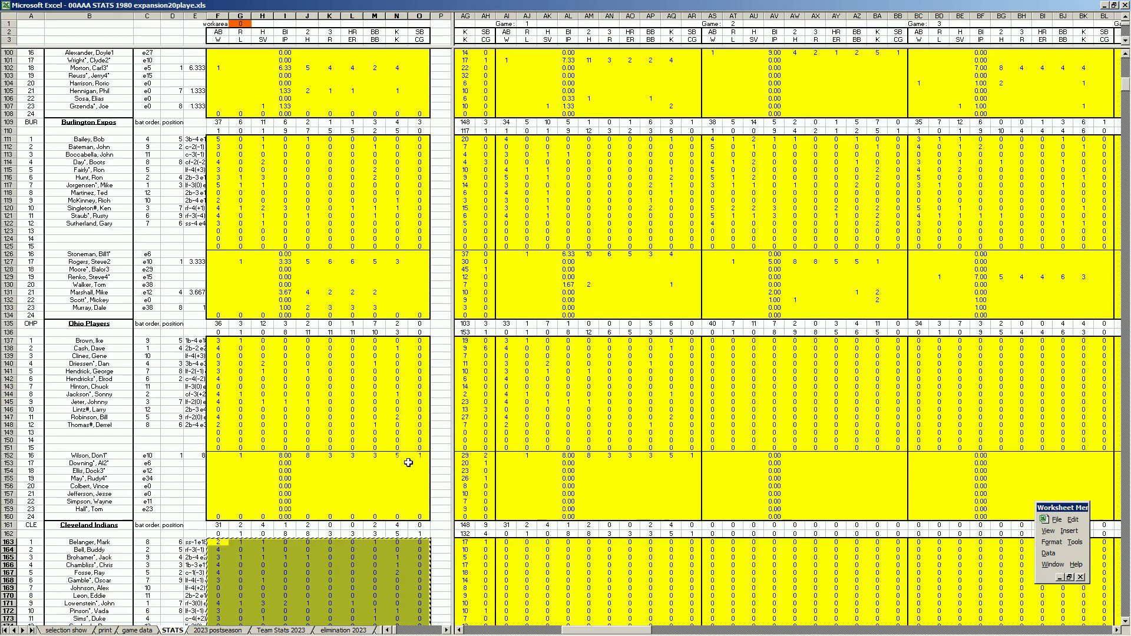
{"action": "scroll", "coordinate": [650, 411], "scroll_direction": "down", "scroll_amount": 5}
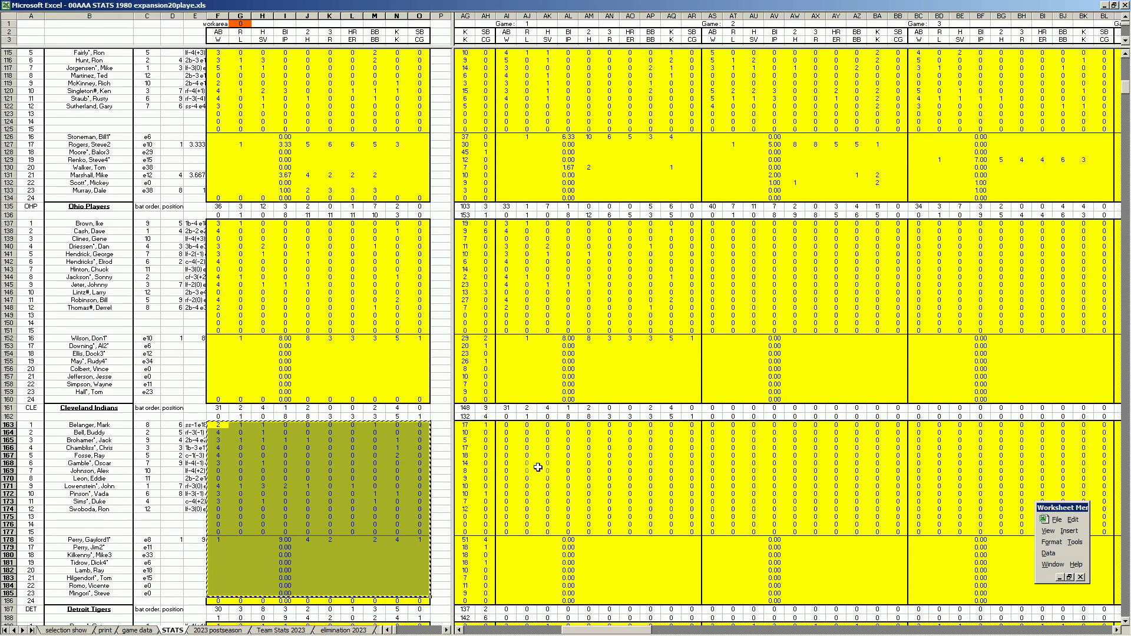
{"action": "right_click", "coordinate": [507, 427]}
{"action": "left_click", "coordinate": [524, 459]}
Work out a scratch calculation in an empty cell of Ohio's Game 15 block and clear it.
{"action": "left_click_drag", "start_coordinate": [604, 632], "coordinate": [1036, 632]}
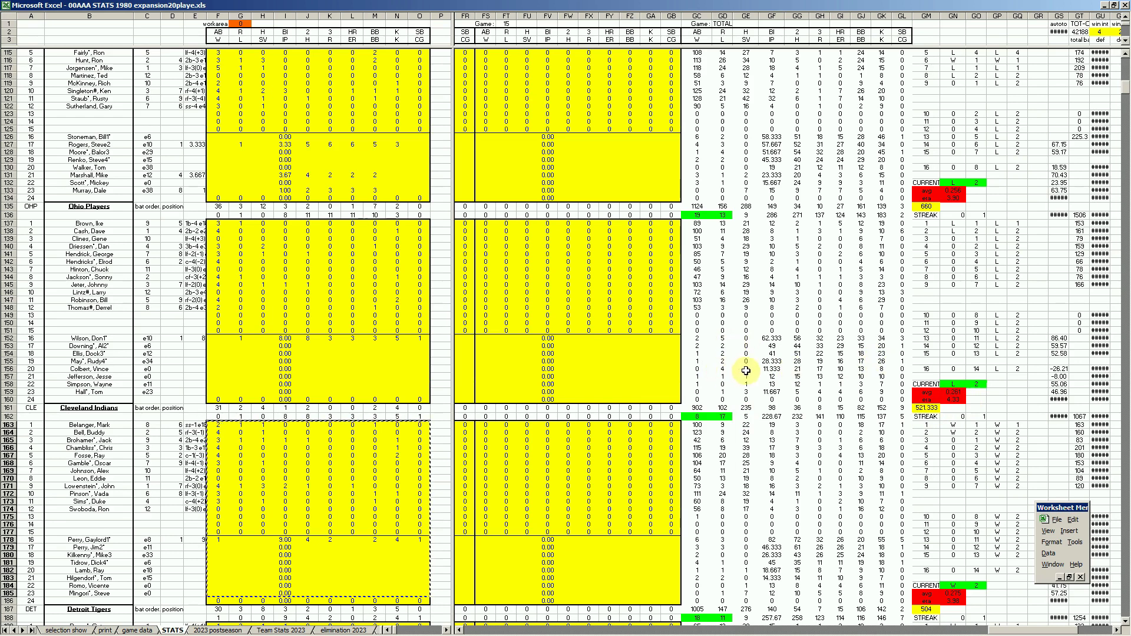
{"action": "left_click", "coordinate": [636, 369]}
{"action": "type", "text": "+23*9/6"}
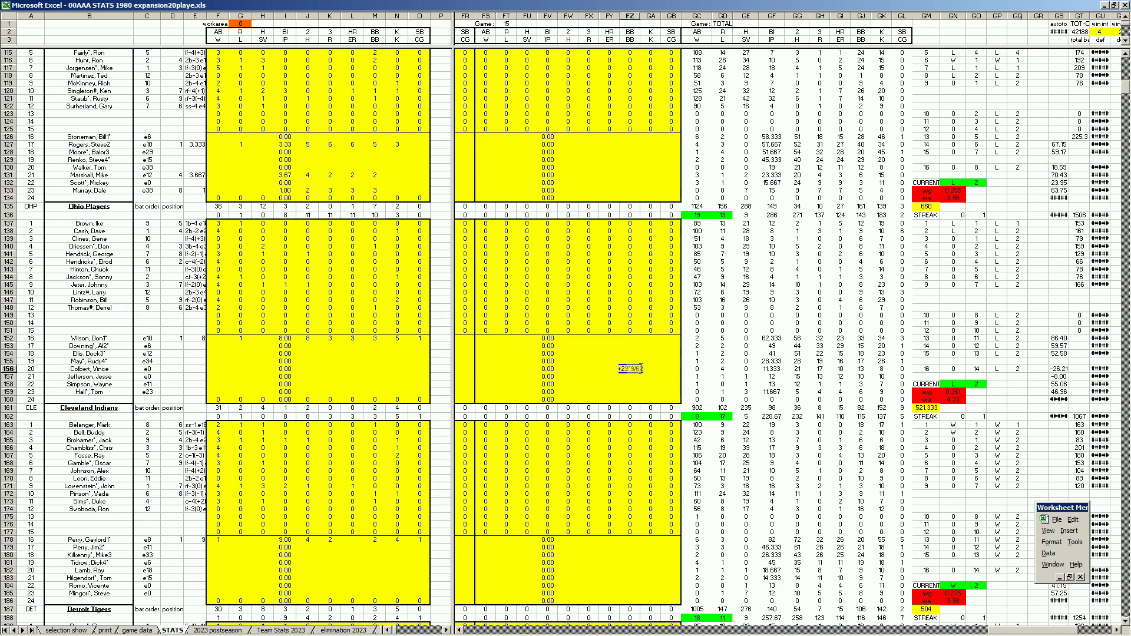
{"action": "key", "text": "Return"}
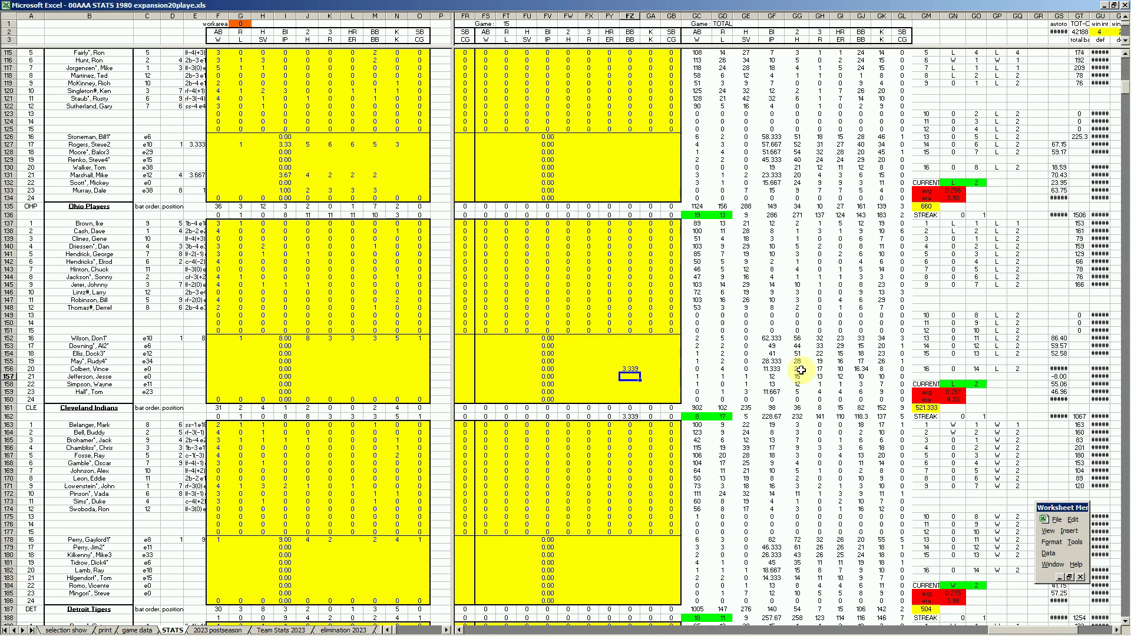
{"action": "key", "text": "Up"}
{"action": "key", "text": "Delete"}
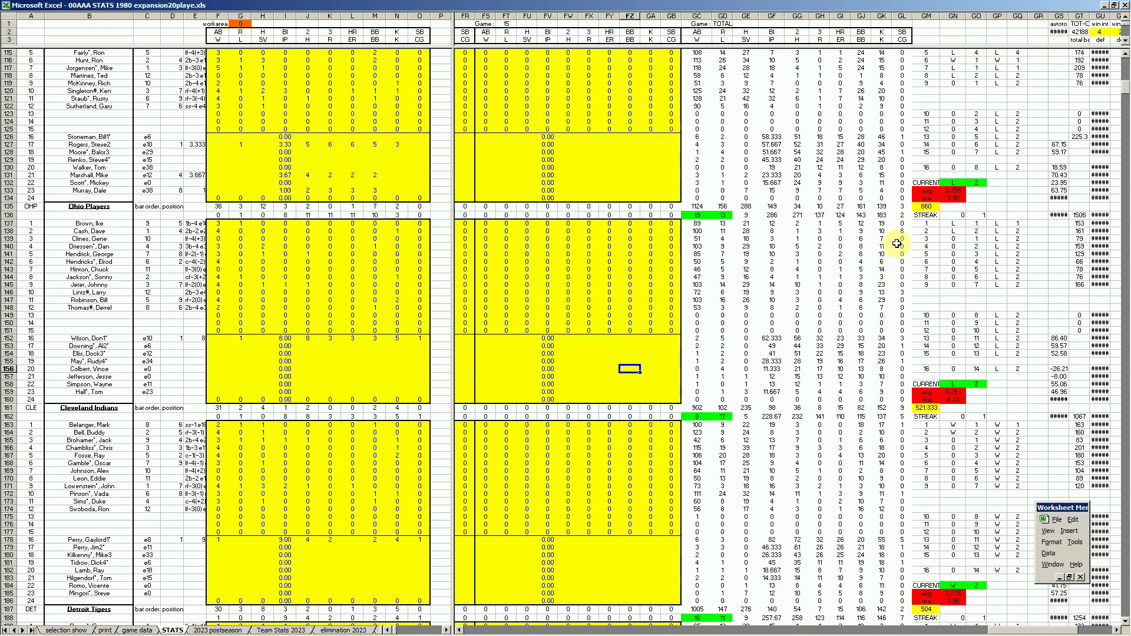
{"action": "left_click", "coordinate": [901, 291]}
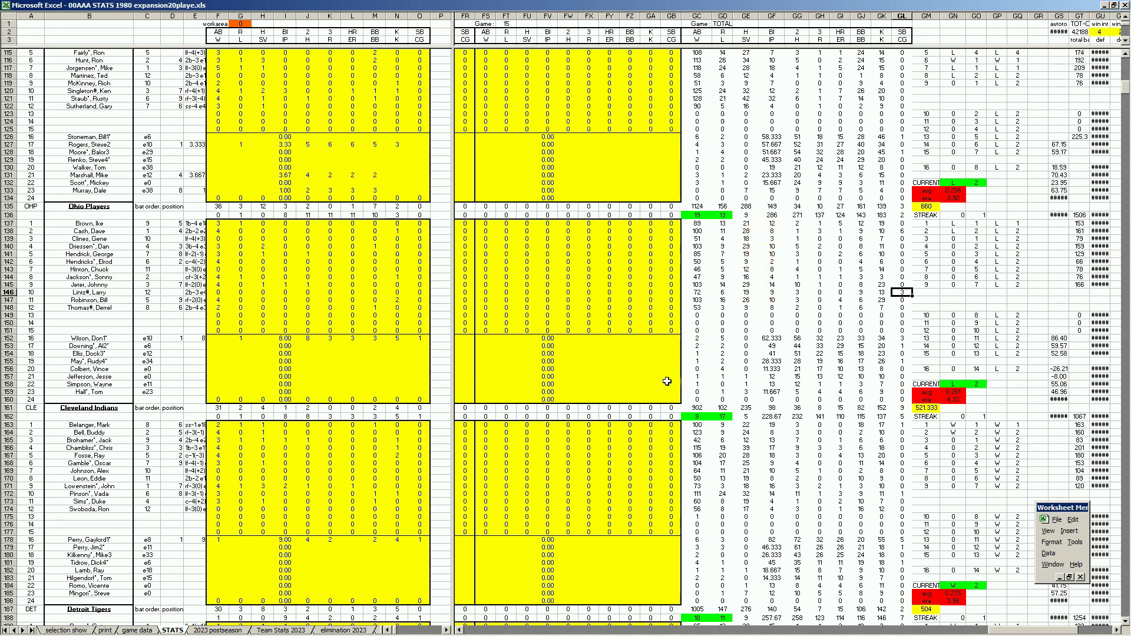
{"action": "left_click", "coordinate": [648, 373]}
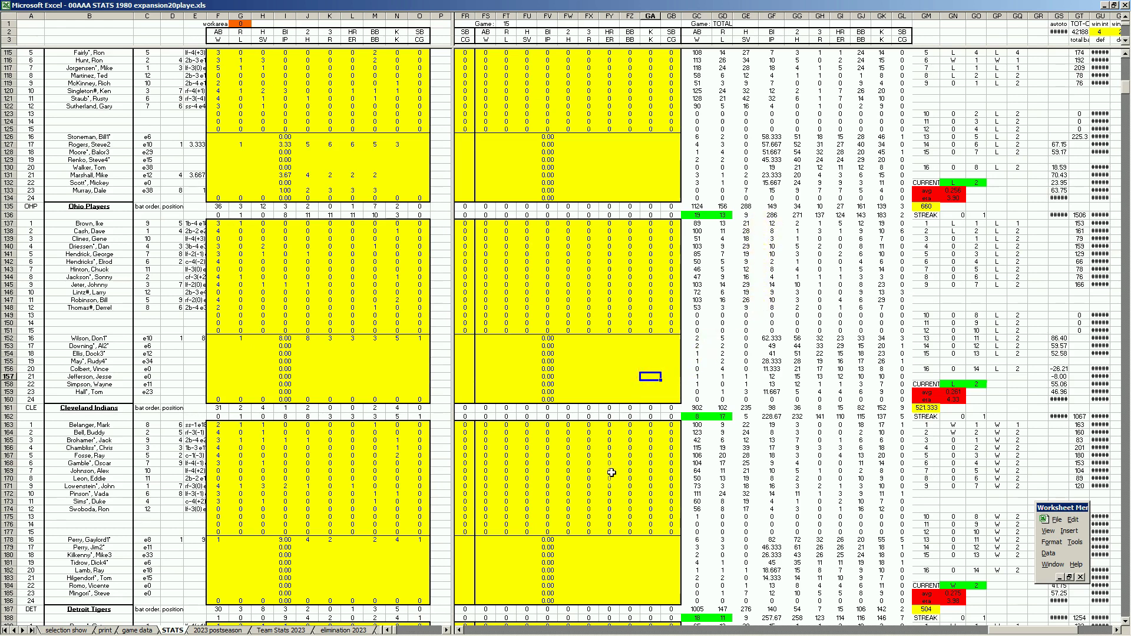
{"action": "scroll", "coordinate": [612, 473], "scroll_direction": "down", "scroll_amount": 1}
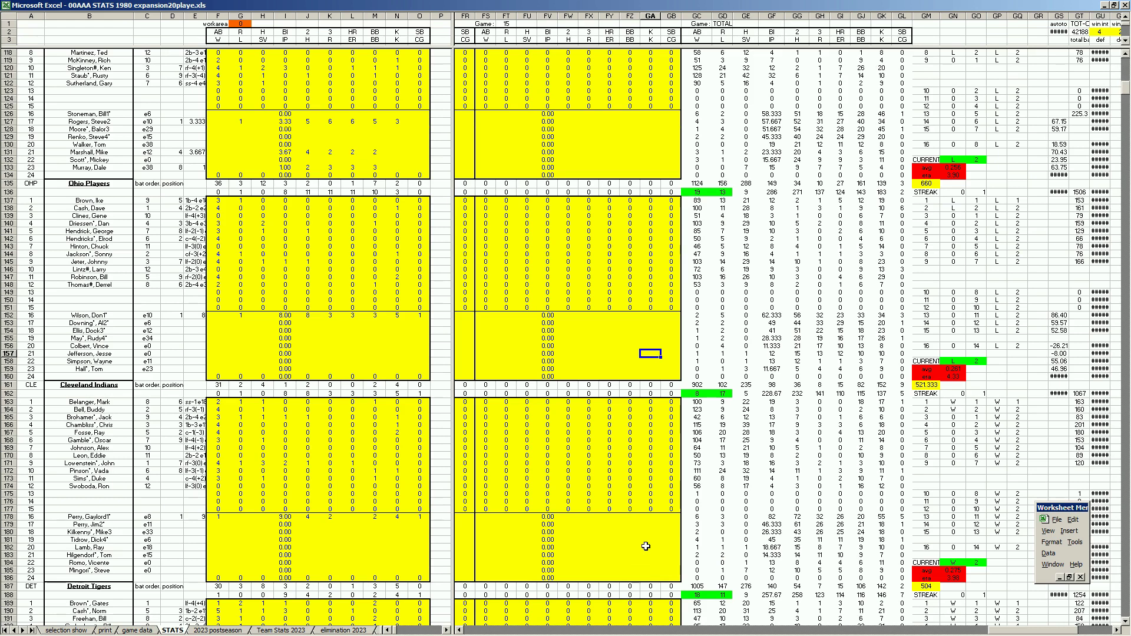
Work out +26*9/82 in an empty cell of Cleveland's Game 15 pitching block and undo the entry.
{"action": "scroll", "coordinate": [644, 546], "scroll_direction": "down", "scroll_amount": 1}
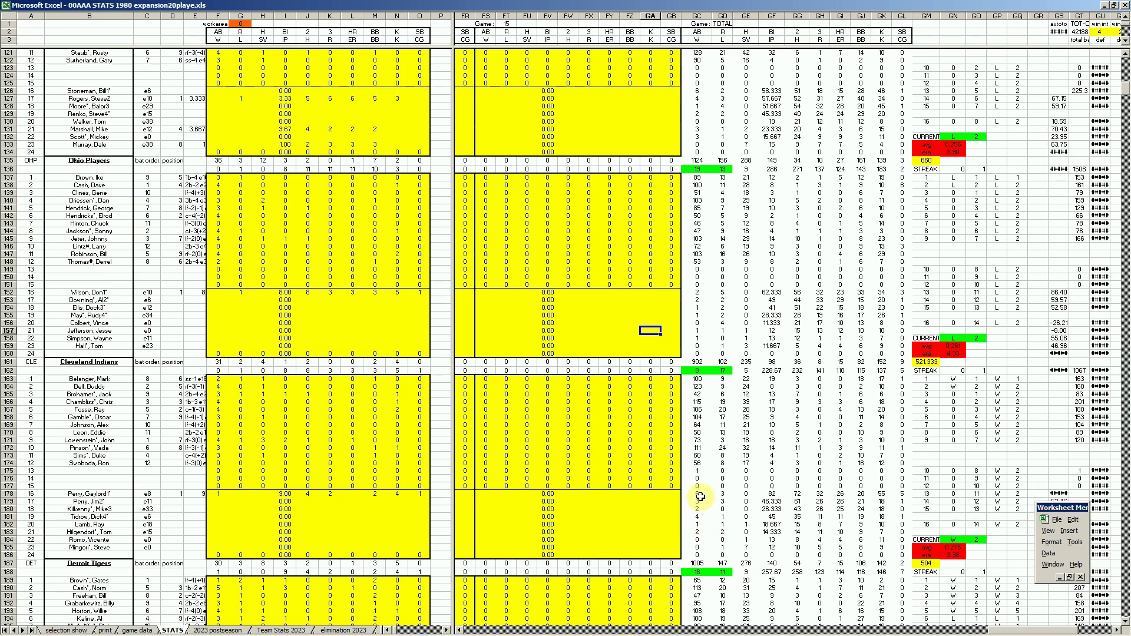
{"action": "left_click", "coordinate": [650, 524]}
{"action": "type", "text": "+26"}
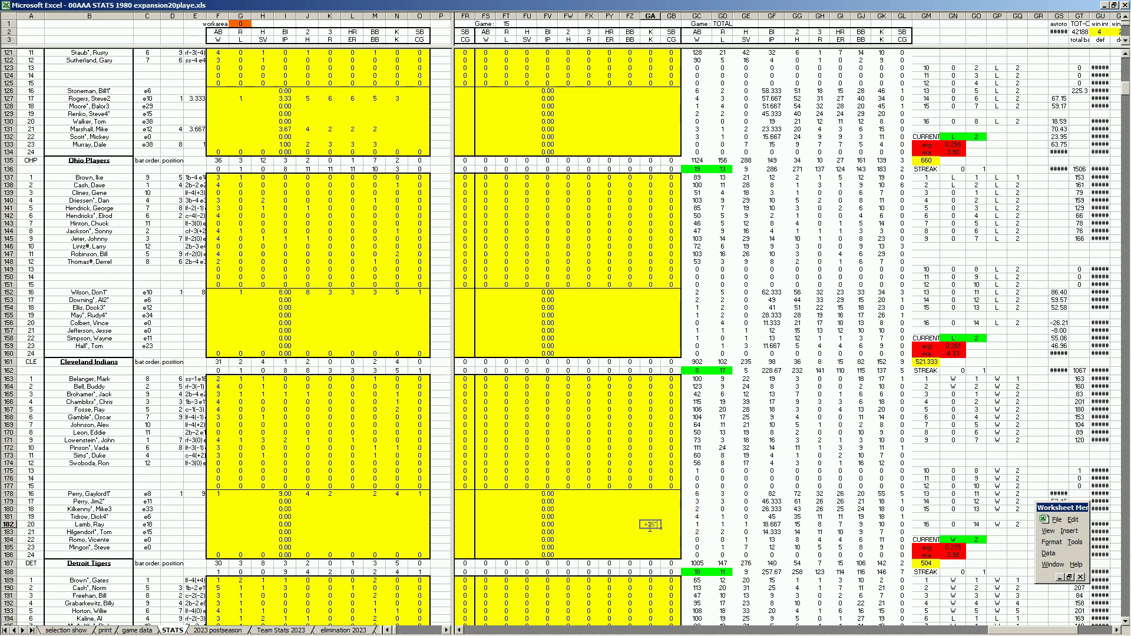
{"action": "type", "text": "*9/82"}
{"action": "key", "text": "Return"}
{"action": "key", "text": "ctrl+z"}
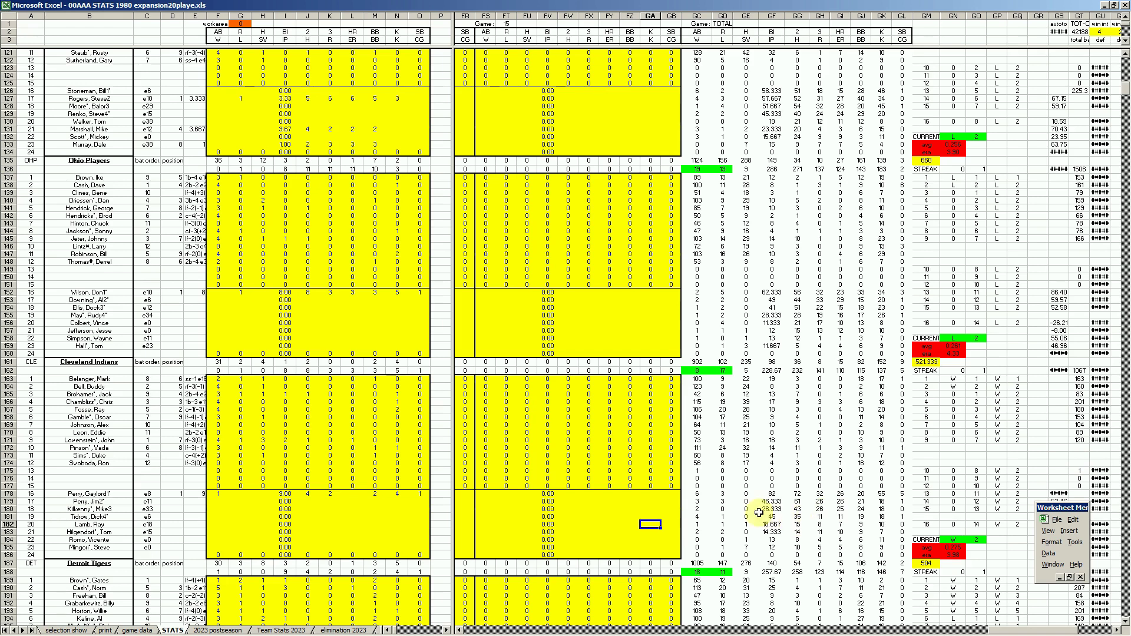
Work out =39/115 in the same scratch cell of Cleveland's Game 15 block and clear it.
{"action": "left_click", "coordinate": [839, 410]}
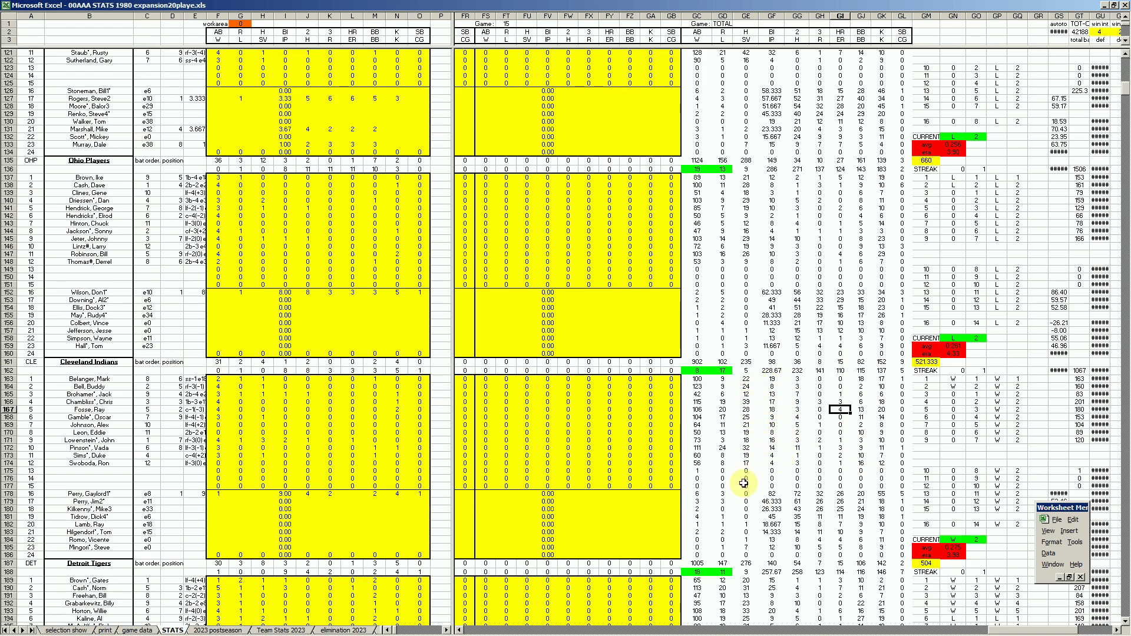
{"action": "left_click", "coordinate": [648, 524]}
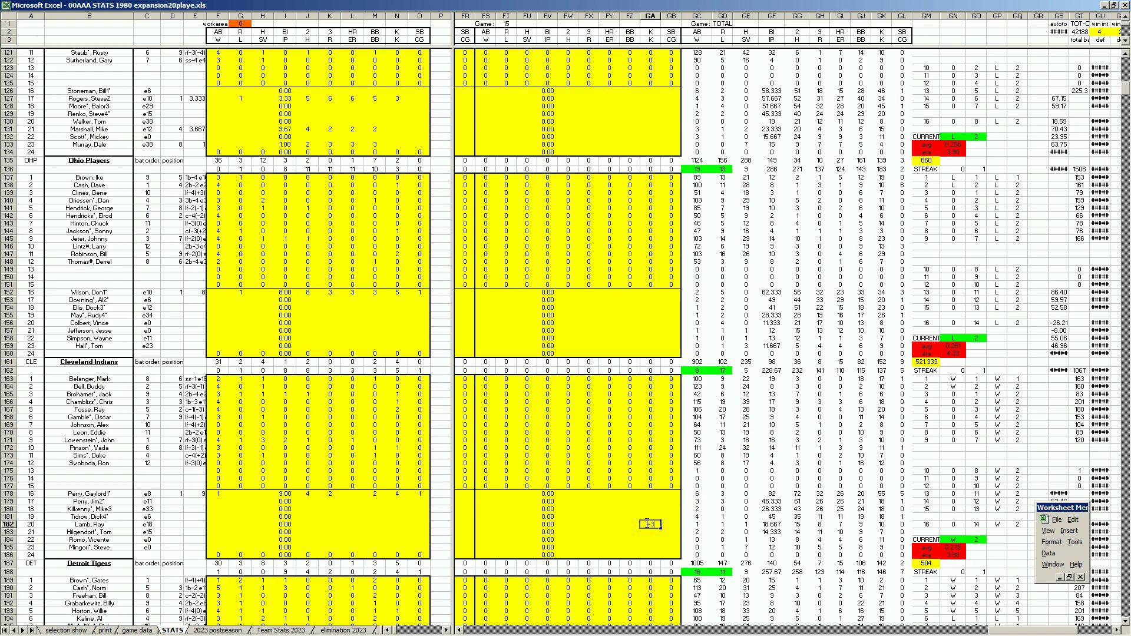
{"action": "type", "text": "=39/115"}
{"action": "key", "text": "Return"}
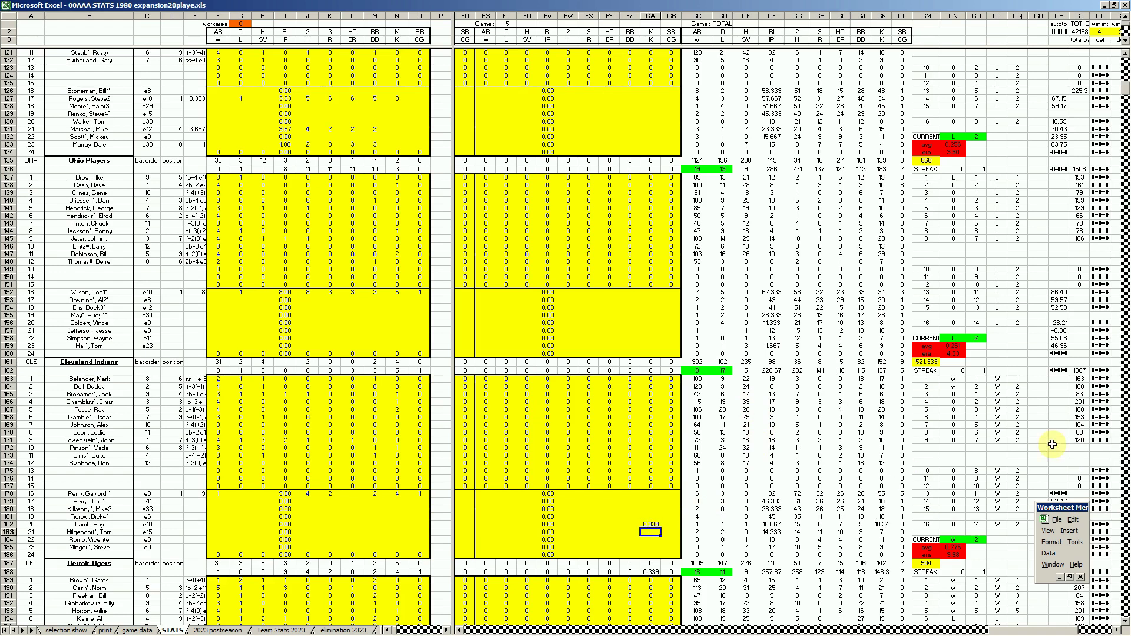
{"action": "key", "text": "Up"}
{"action": "key", "text": "Delete"}
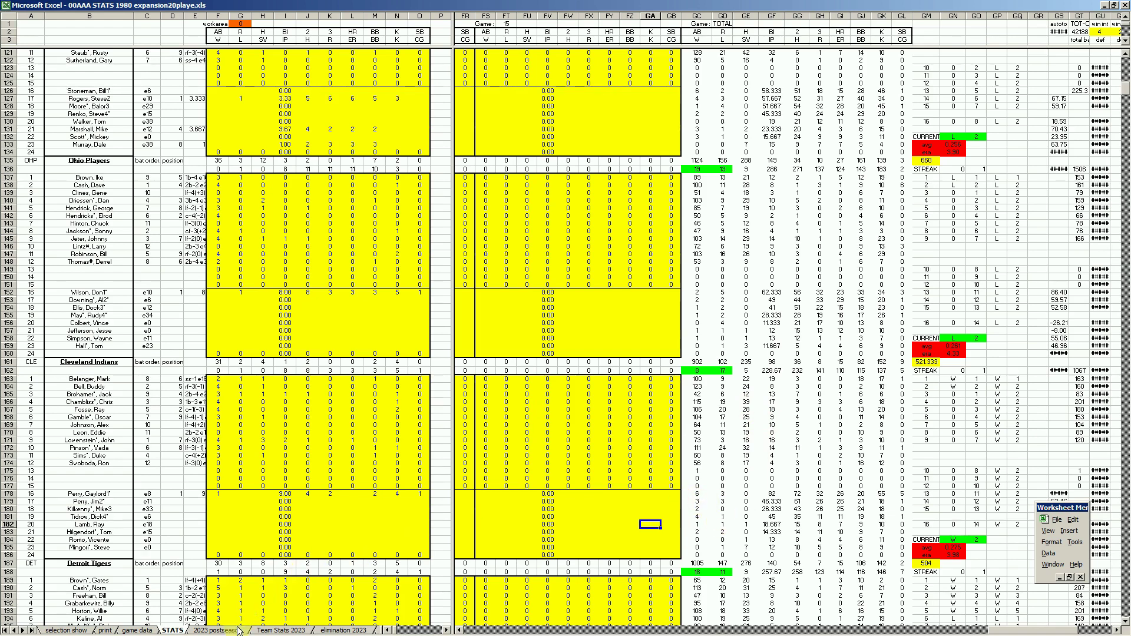
On the 2023 postseason sheet, enter CLE with the record 18-11 as the first team of elimination series 2.
{"action": "left_click", "coordinate": [218, 630]}
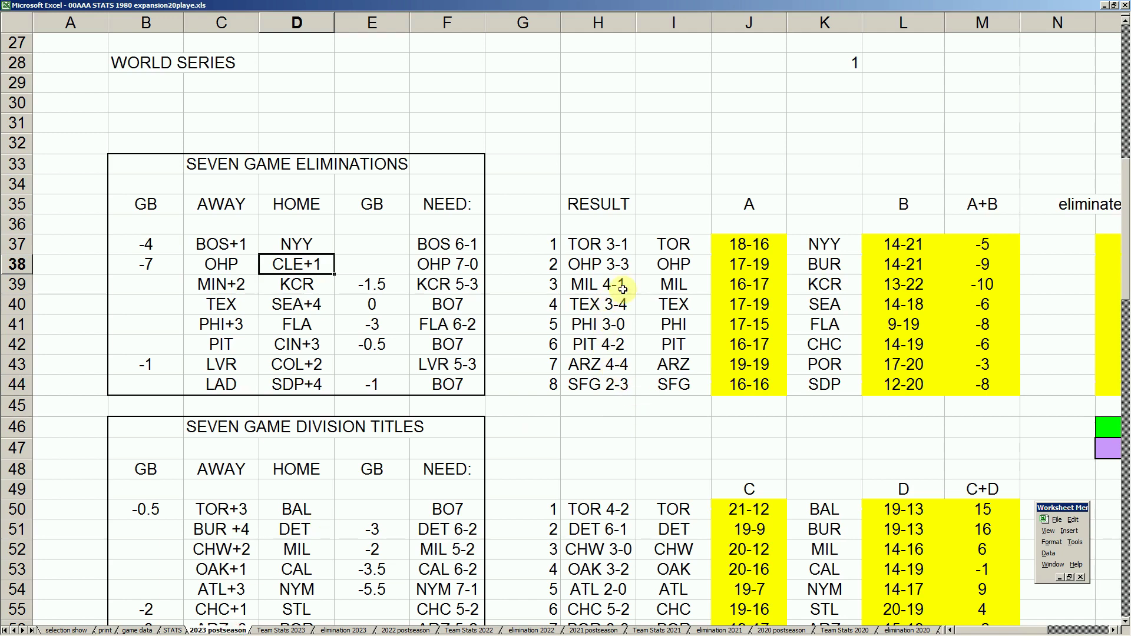
{"action": "left_click", "coordinate": [683, 267]}
{"action": "type", "text": "CLE"}
{"action": "key", "text": "Tab"}
{"action": "type", "text": "18-11"}
Enter OHP as the second team of elimination series 2, with its record 8-17 stored as text.
{"action": "key", "text": "Tab"}
{"action": "key", "text": "Tab"}
{"action": "type", "text": "8-17"}
{"action": "key", "text": "shift+Tab"}
{"action": "type", "text": "OHP"}
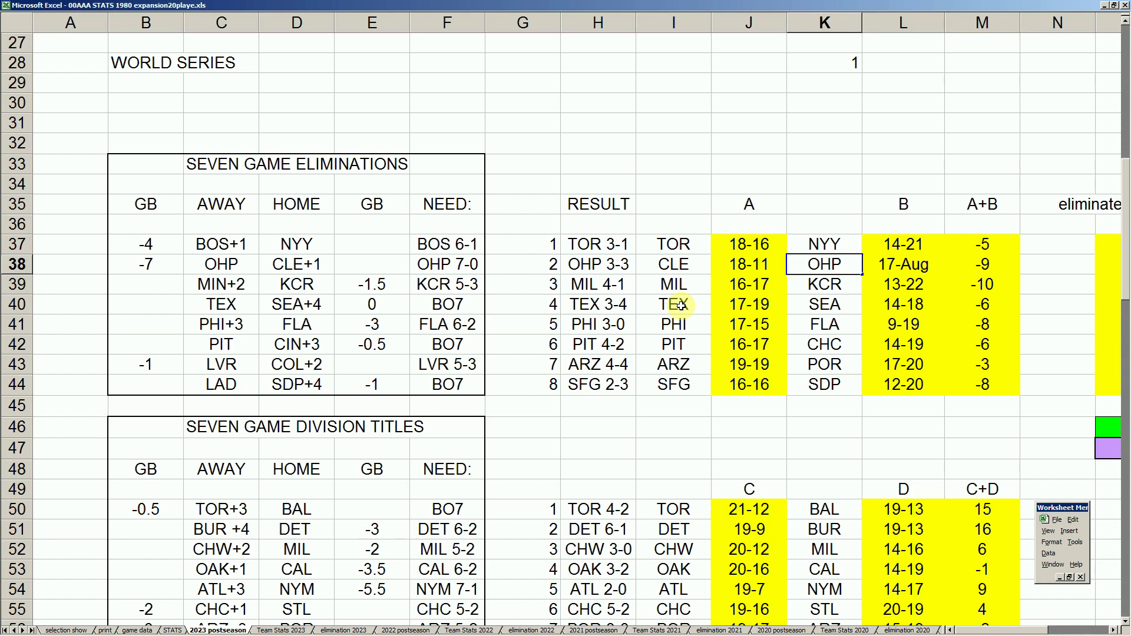
{"action": "key", "text": "Tab"}
{"action": "type", "text": "'"}
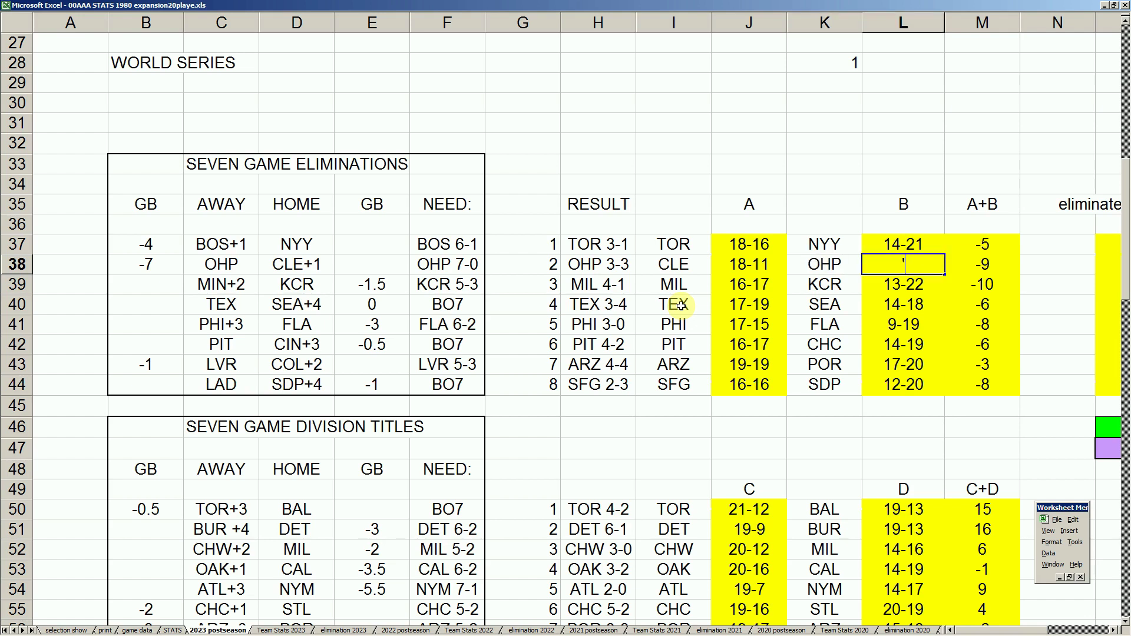
{"action": "type", "text": "8-17"}
{"action": "key", "text": "Return"}
Set the result of elimination series 2 to CLE 1-0.
{"action": "key", "text": "Up"}
{"action": "key", "text": "Left"}
{"action": "key", "text": "ctrl+Left"}
{"action": "key", "text": "Right"}
{"action": "key", "text": "Right"}
{"action": "type", "text": "CLE"}
{"action": "key", "text": "Tab"}
{"action": "key", "text": "Left"}
{"action": "type", "text": "C"}
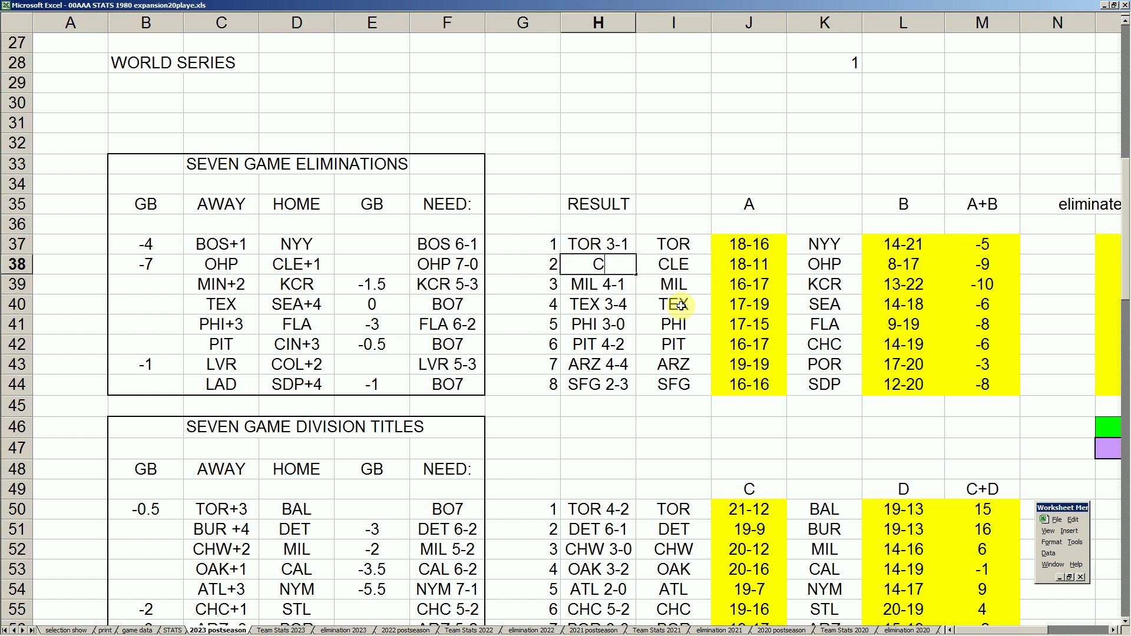
{"action": "type", "text": "LE 1-0"}
{"action": "key", "text": "Return"}
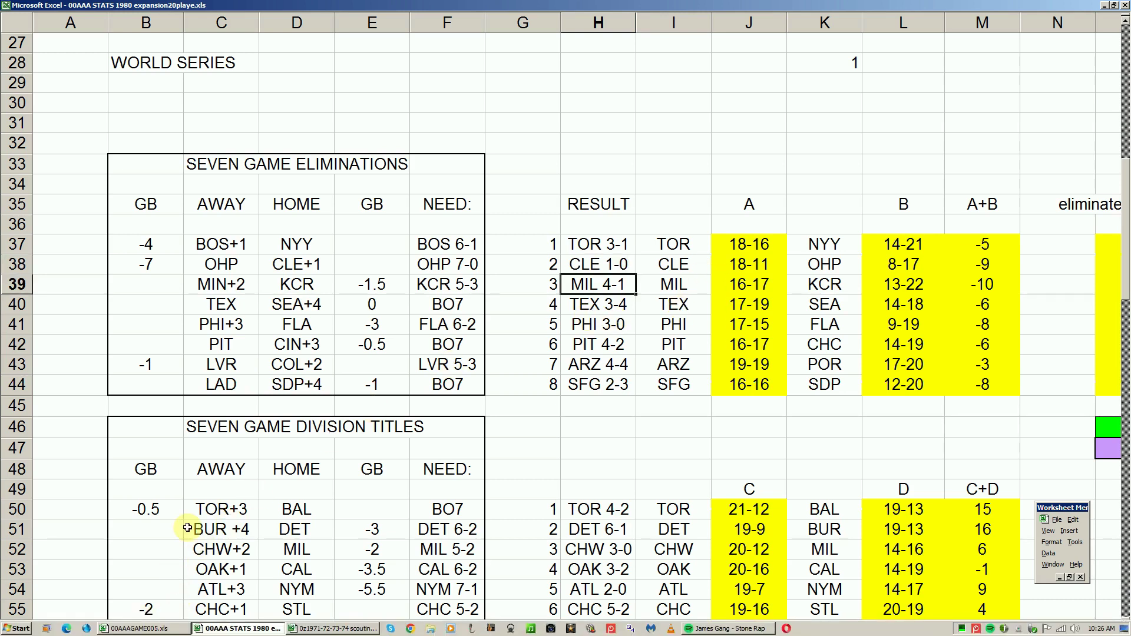
Sort the four AL Mideast teams in the STATS sheet standings by column A in descending order, without a header row.
{"action": "left_click", "coordinate": [173, 630]}
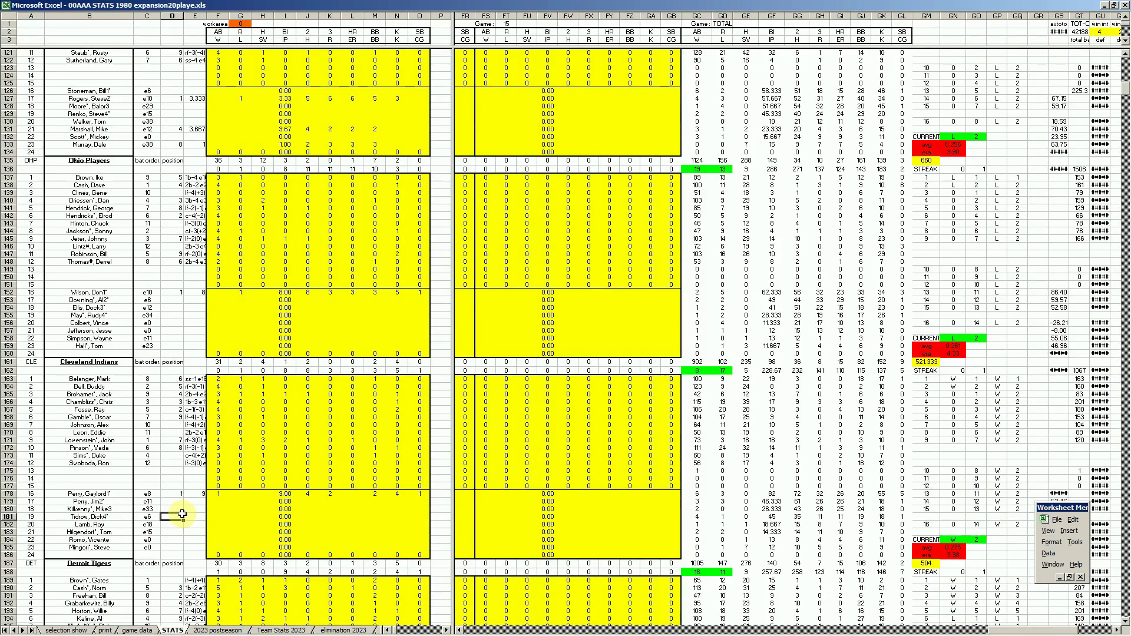
{"action": "key", "text": "Page_Down"}
{"action": "key", "text": "Page_Down"}
{"action": "key", "text": "Page_Down"}
{"action": "key", "text": "Page_Down"}
{"action": "key", "text": "Page_Down"}
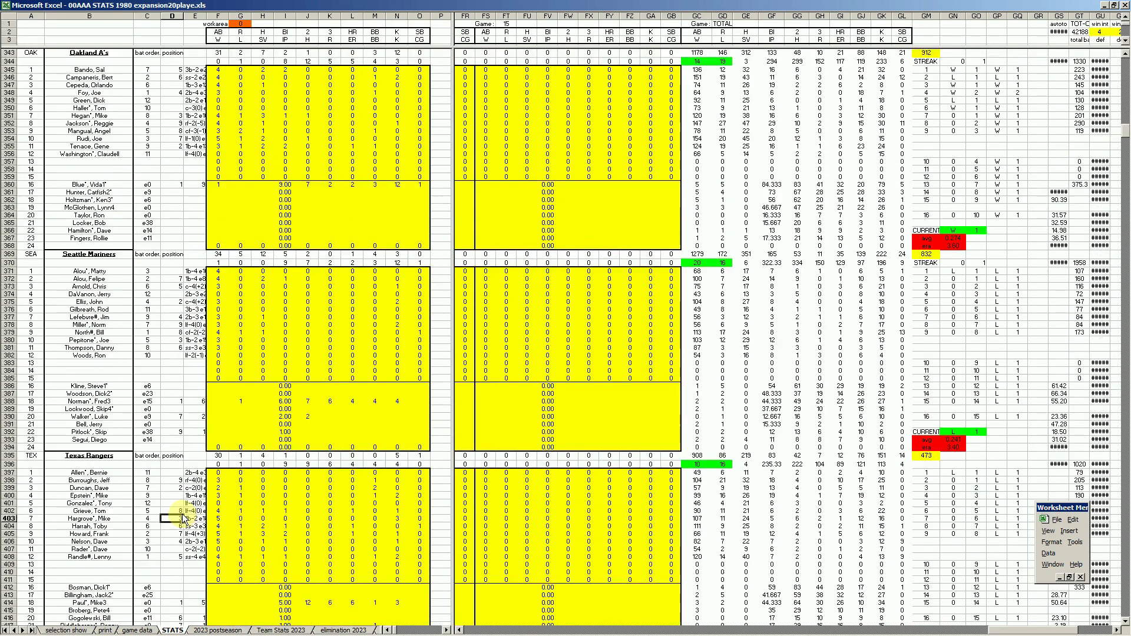
{"action": "key", "text": "Page_Down"}
{"action": "key", "text": "Page_Down"}
{"action": "key", "text": "Page_Down"}
{"action": "key", "text": "Page_Down"}
{"action": "key", "text": "Page_Down"}
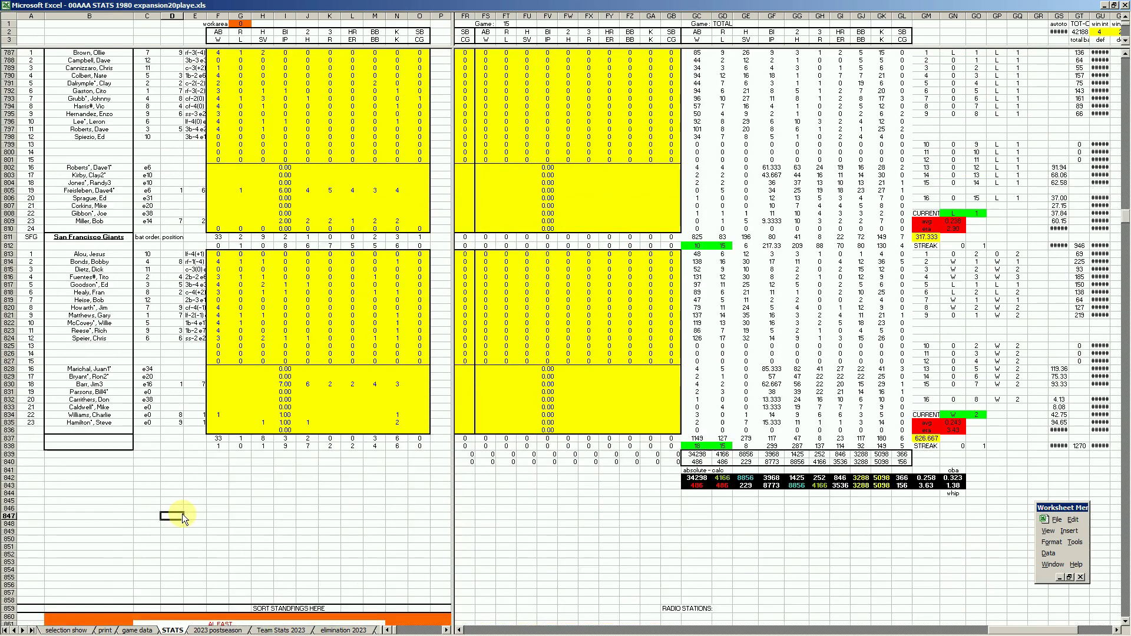
{"action": "scroll", "coordinate": [144, 353], "scroll_direction": "up", "scroll_amount": 1}
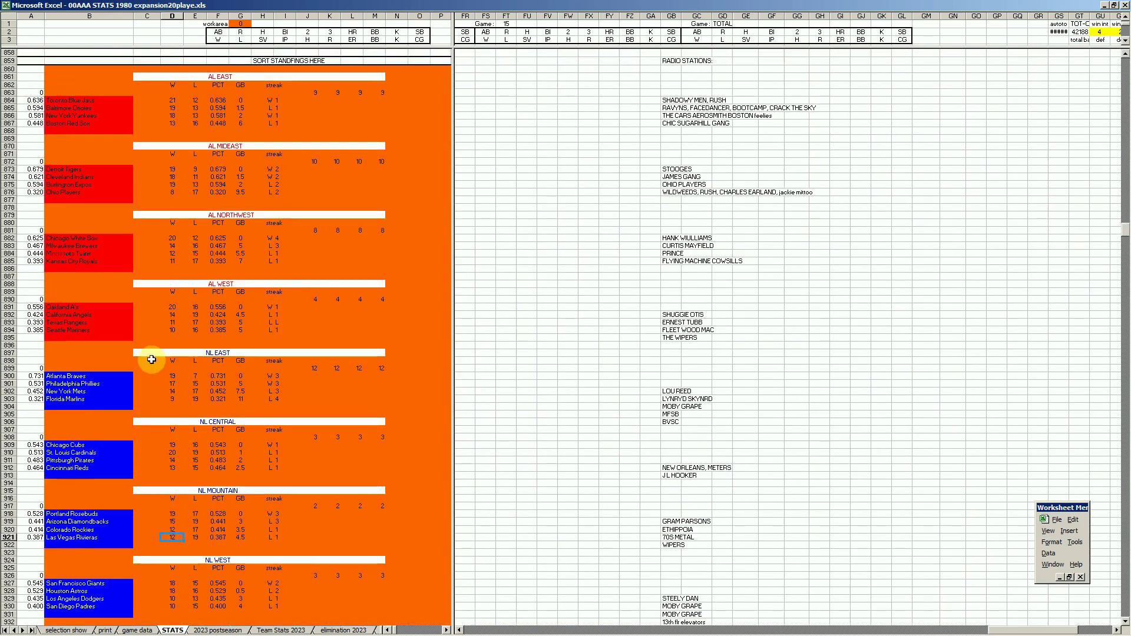
{"action": "left_click_drag", "start_coordinate": [33, 169], "coordinate": [315, 192]}
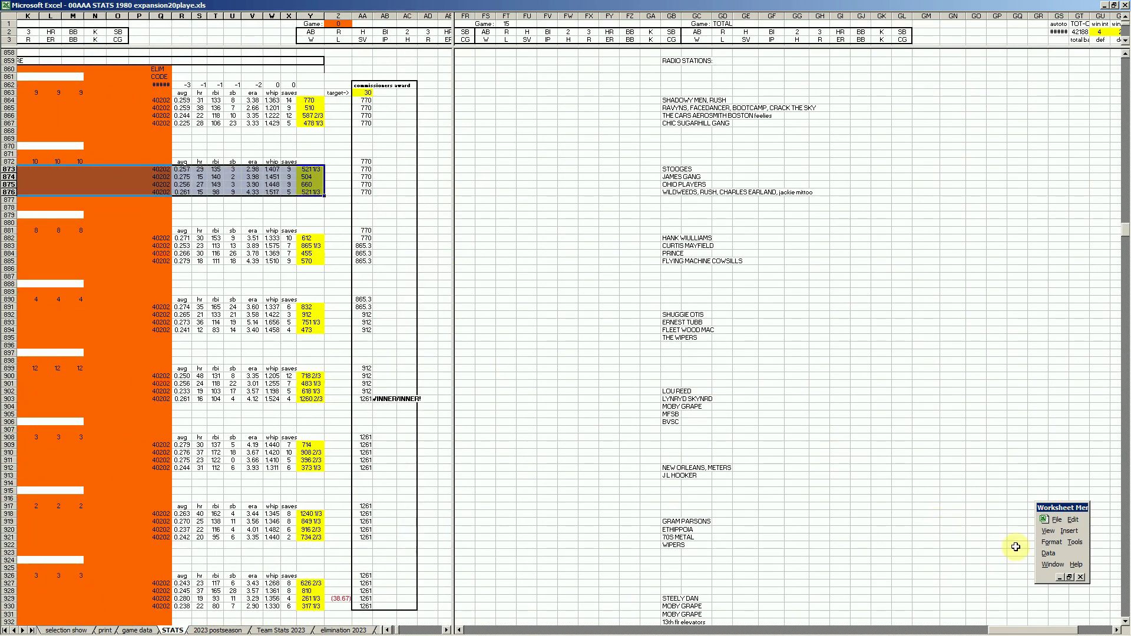
{"action": "left_click", "coordinate": [1048, 554]}
{"action": "left_click", "coordinate": [979, 553]}
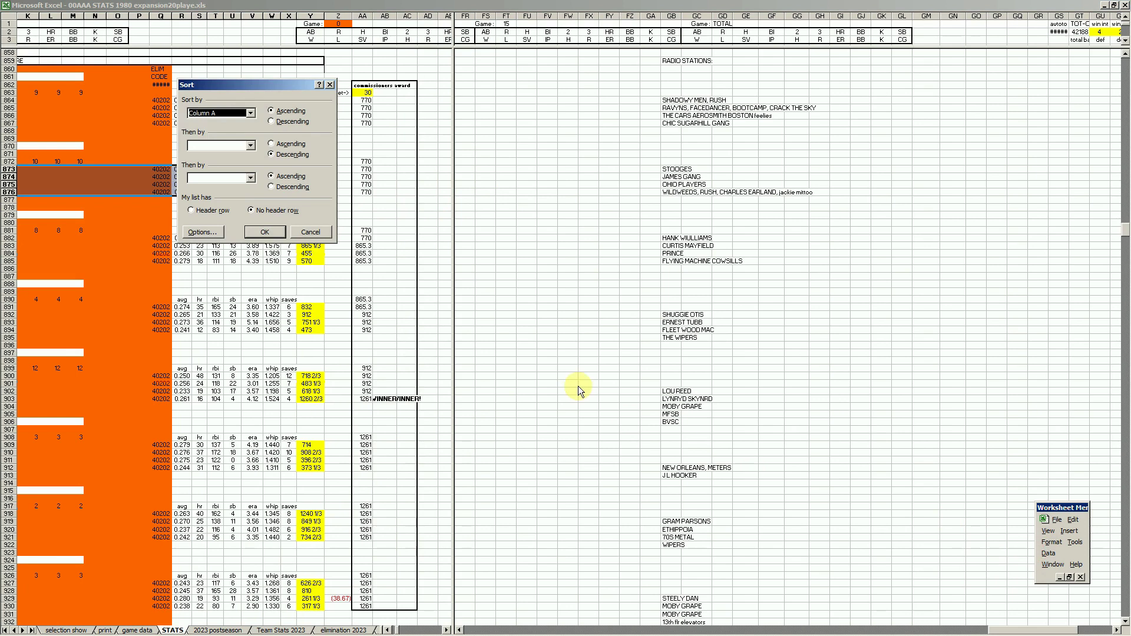
{"action": "left_click", "coordinate": [271, 121]}
{"action": "left_click", "coordinate": [264, 232]}
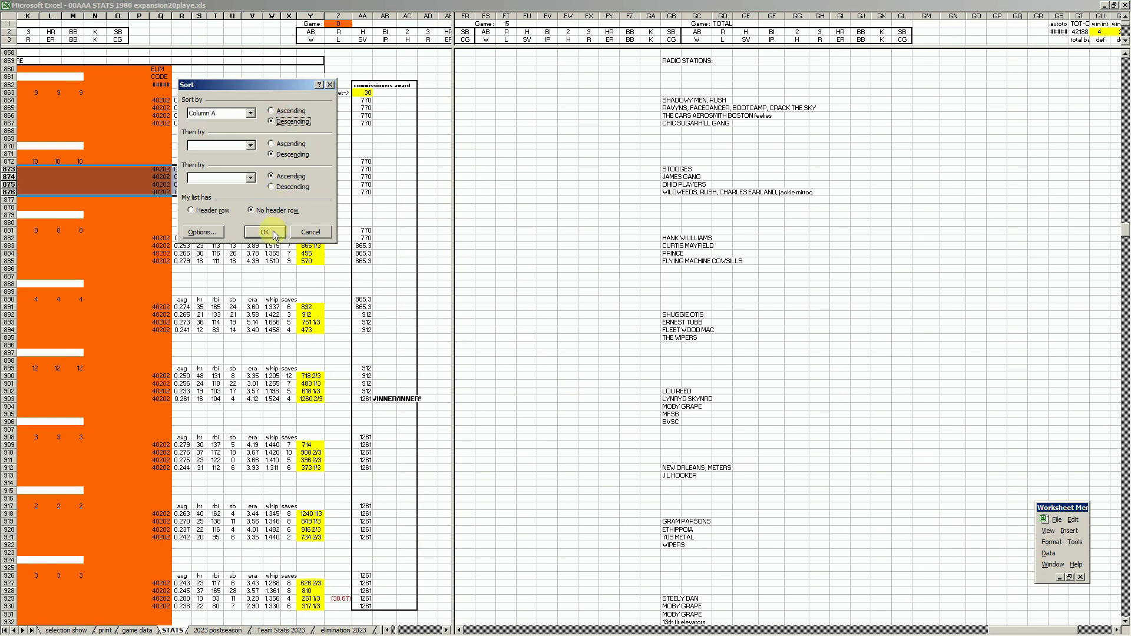
Examine the AL East and AL North standings on the print sheet, including the PCT column figures below each division.
{"action": "left_click", "coordinate": [105, 630]}
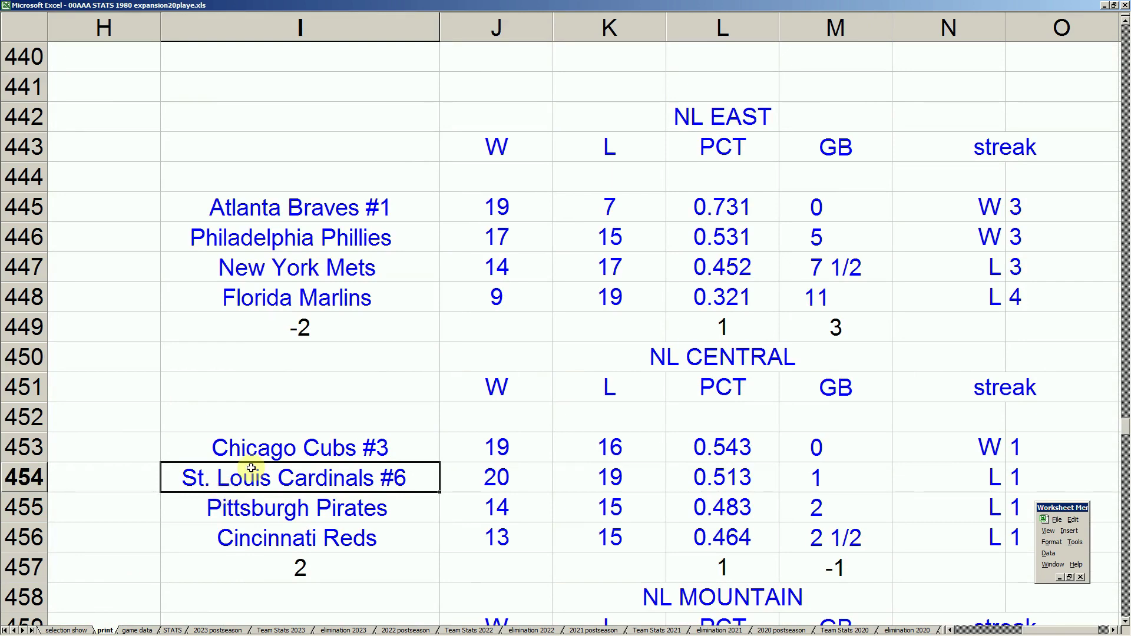
{"action": "key", "text": "Left"}
{"action": "key", "text": "Left"}
{"action": "key", "text": "Left"}
{"action": "key", "text": "Left"}
{"action": "key", "text": "Left"}
{"action": "key", "text": "Left"}
{"action": "key", "text": "Left"}
{"action": "key", "text": "Left"}
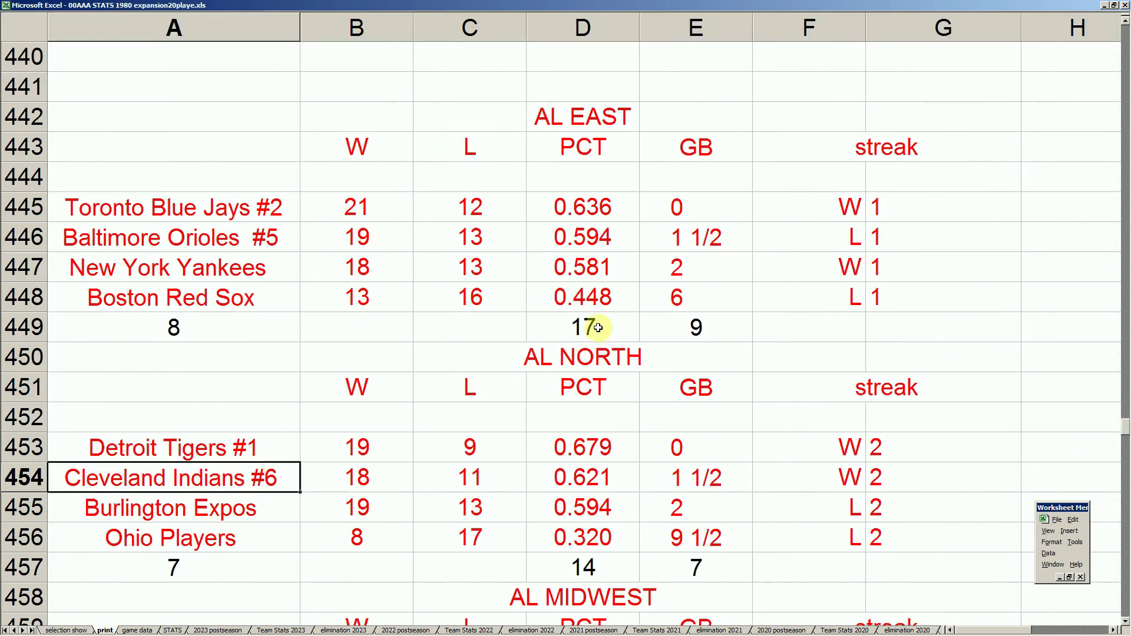
{"action": "left_click", "coordinate": [597, 327]}
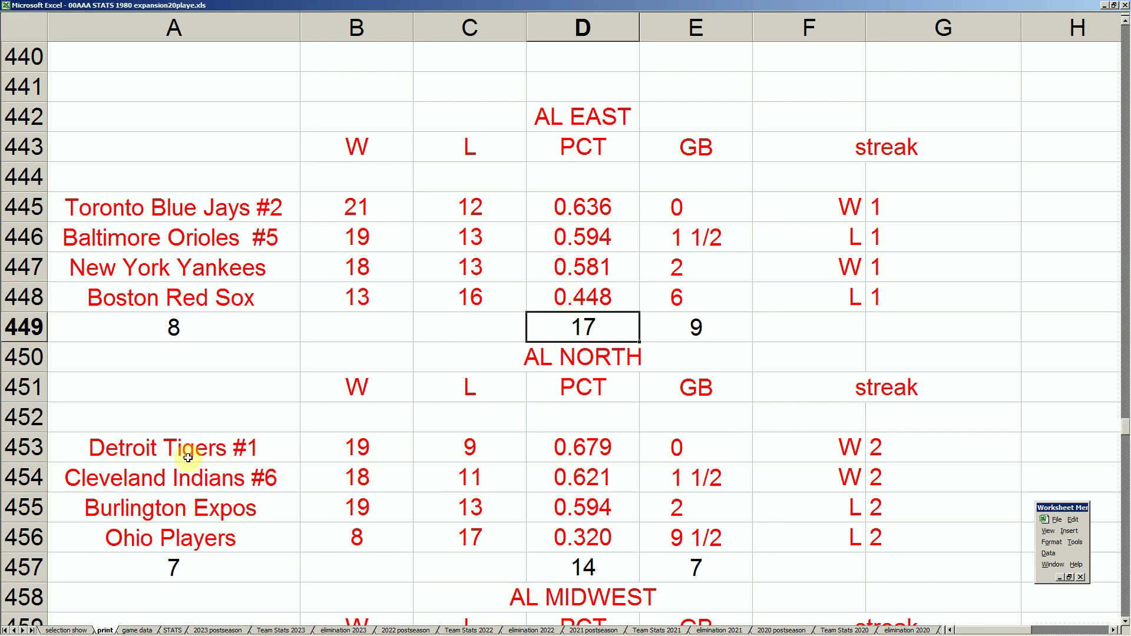
{"action": "left_click", "coordinate": [591, 567]}
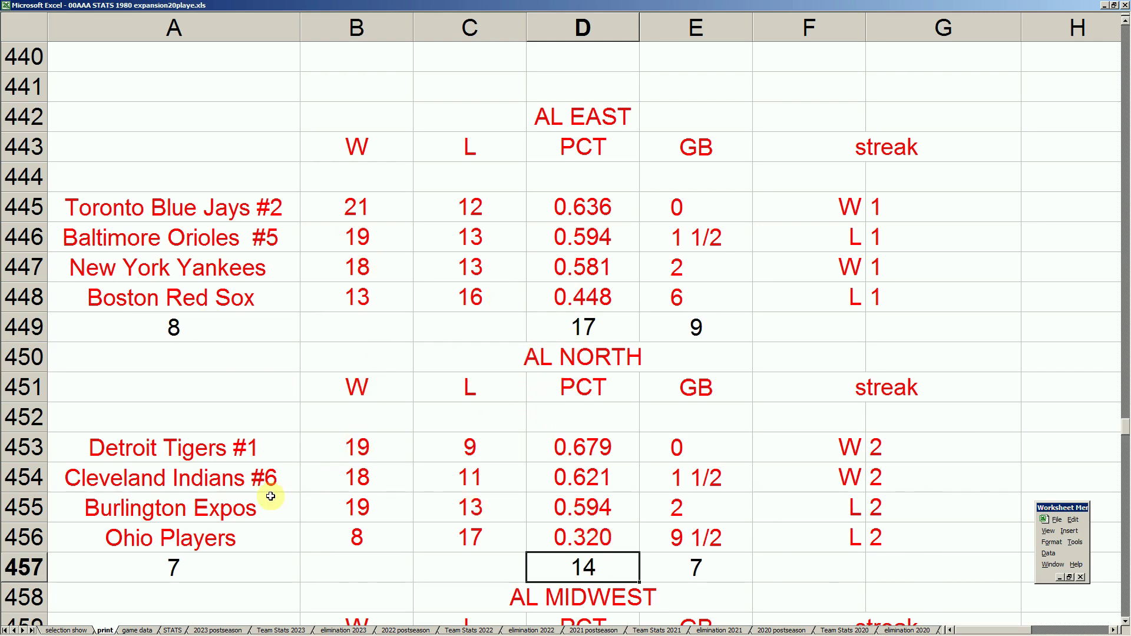
Compare the top three AL North teams, and the Burlington Expos' win-loss record with that of the Baltimore Orioles.
{"action": "mouse_move", "coordinate": [244, 446]}
{"action": "left_mouse_down"}
{"action": "mouse_move", "coordinate": [512, 496]}
{"action": "mouse_move", "coordinate": [672, 507]}
{"action": "left_mouse_up"}
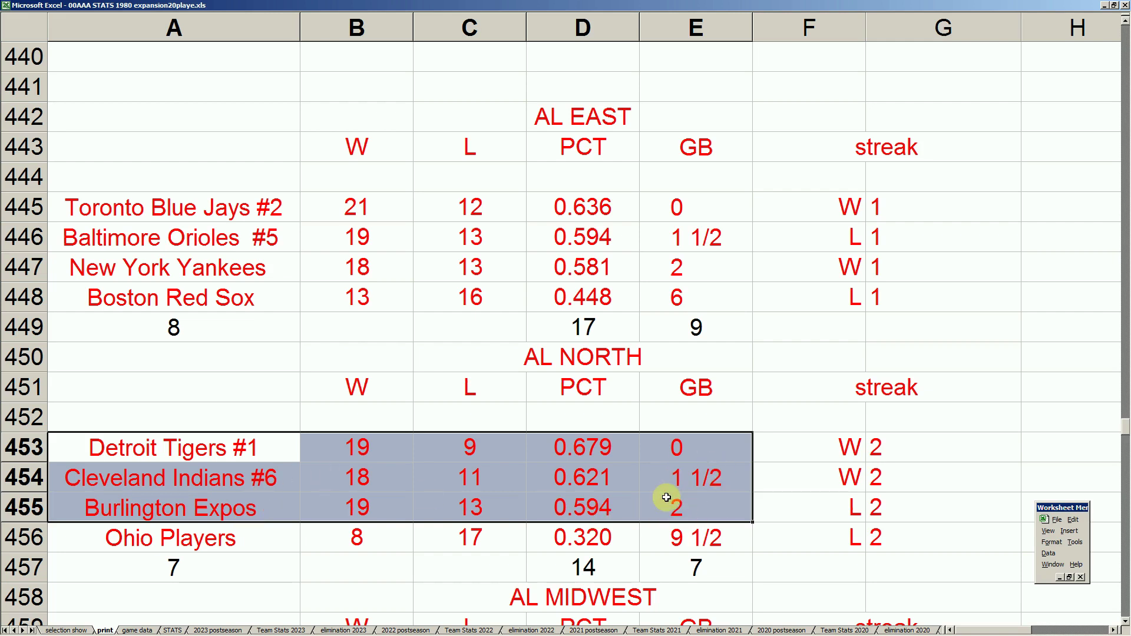
{"action": "left_click", "coordinate": [268, 454]}
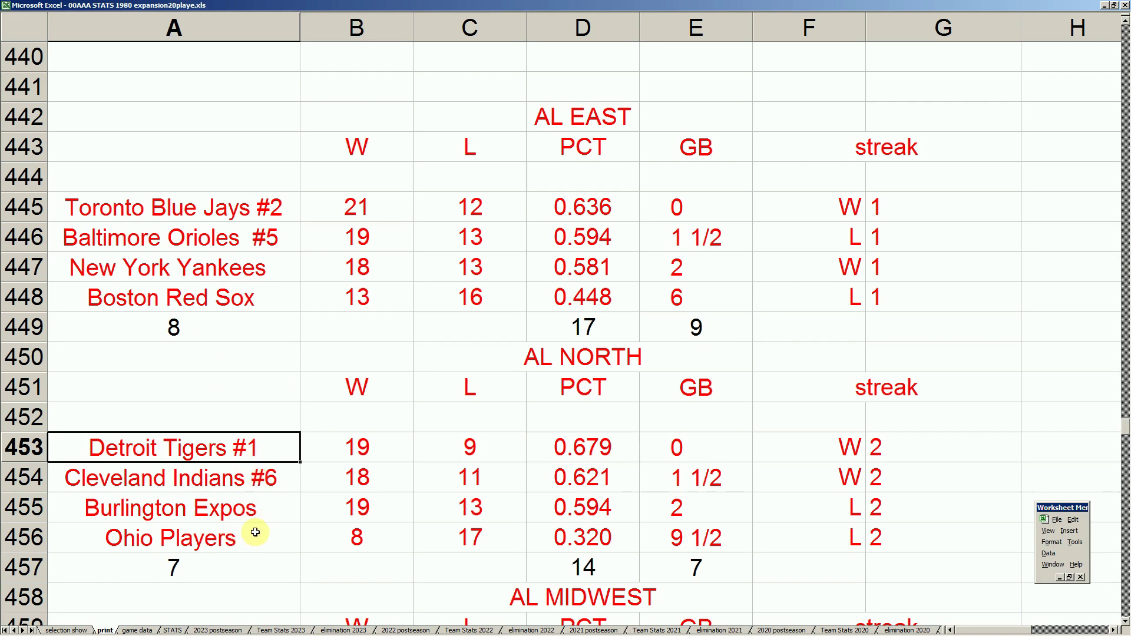
{"action": "left_click_drag", "start_coordinate": [260, 511], "coordinate": [667, 519]}
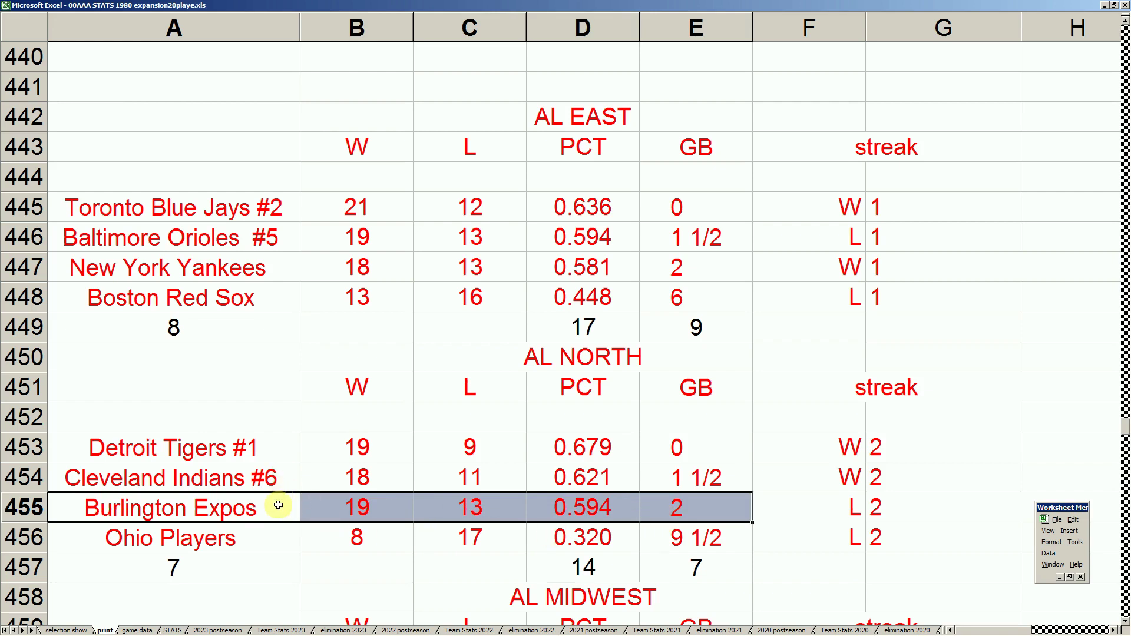
{"action": "left_click_drag", "start_coordinate": [228, 239], "coordinate": [651, 228]}
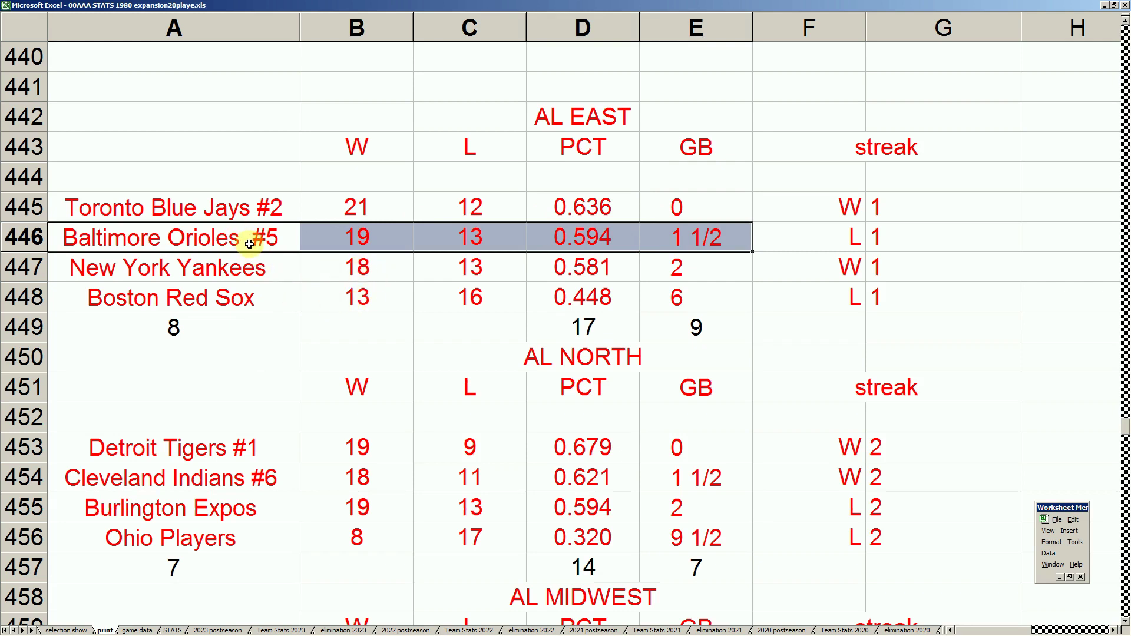
{"action": "left_click_drag", "start_coordinate": [360, 238], "coordinate": [434, 233]}
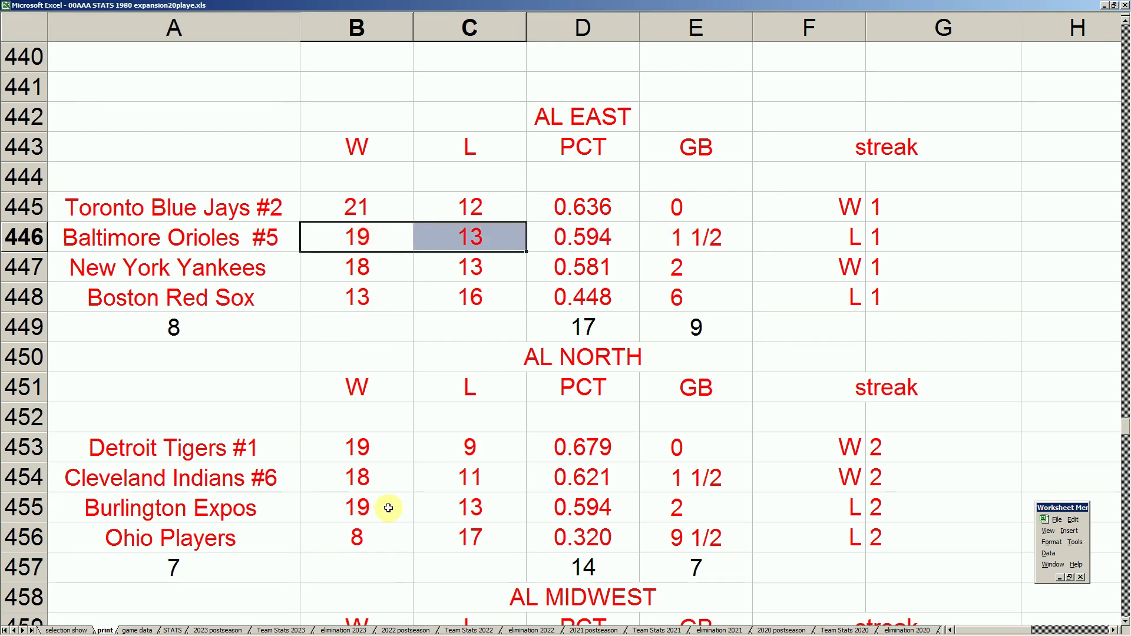
{"action": "left_click_drag", "start_coordinate": [387, 508], "coordinate": [438, 512]}
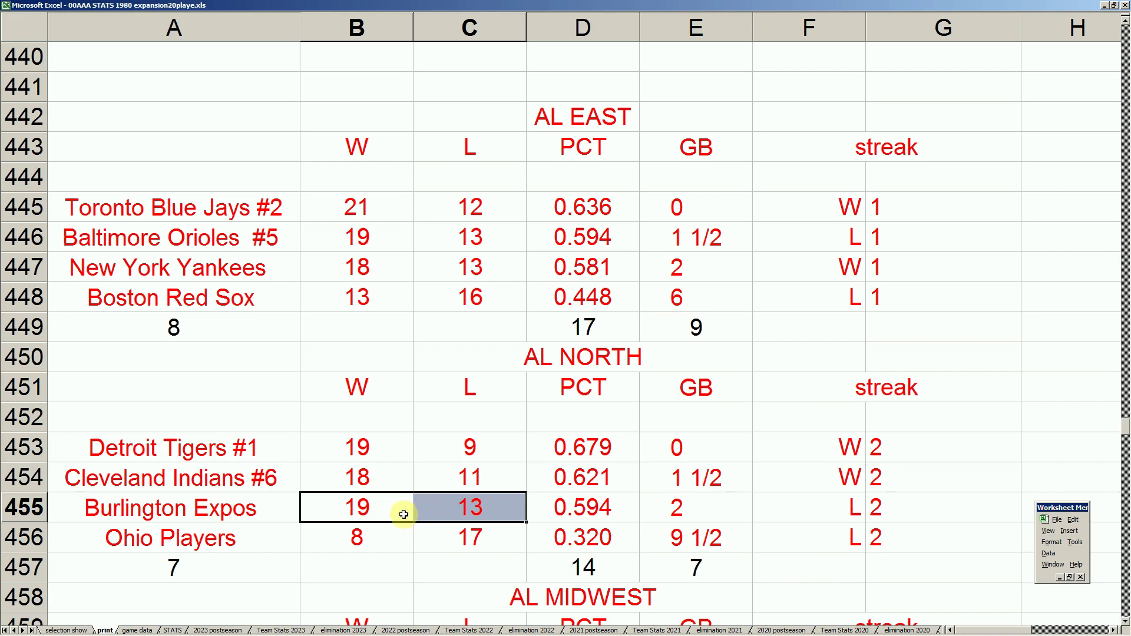
{"action": "left_click", "coordinate": [405, 538]}
Check the lower AL divisions' standings, and review the positions of Baltimore, Burlington, Cleveland, New York and Boston in the AL race.
{"action": "scroll", "coordinate": [415, 543], "scroll_direction": "down", "scroll_amount": 5}
{"action": "left_click_drag", "start_coordinate": [270, 266], "coordinate": [660, 329]}
{"action": "left_click_drag", "start_coordinate": [262, 510], "coordinate": [677, 568]}
{"action": "scroll", "coordinate": [366, 425], "scroll_direction": "up", "scroll_amount": 5}
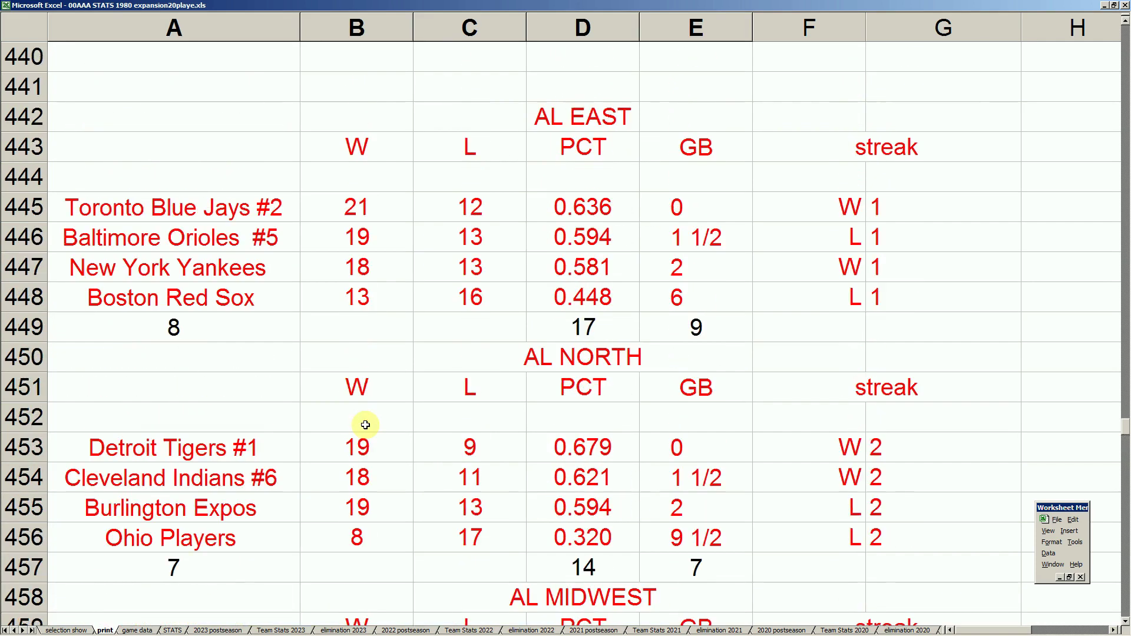
{"action": "left_click", "coordinate": [232, 249]}
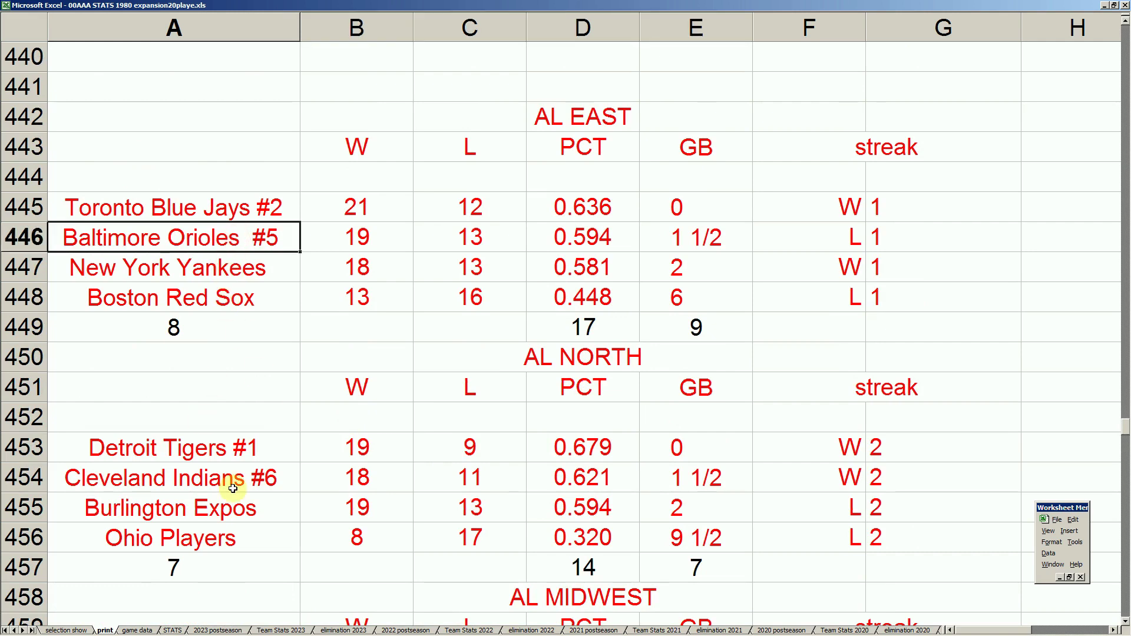
{"action": "left_click", "coordinate": [239, 509]}
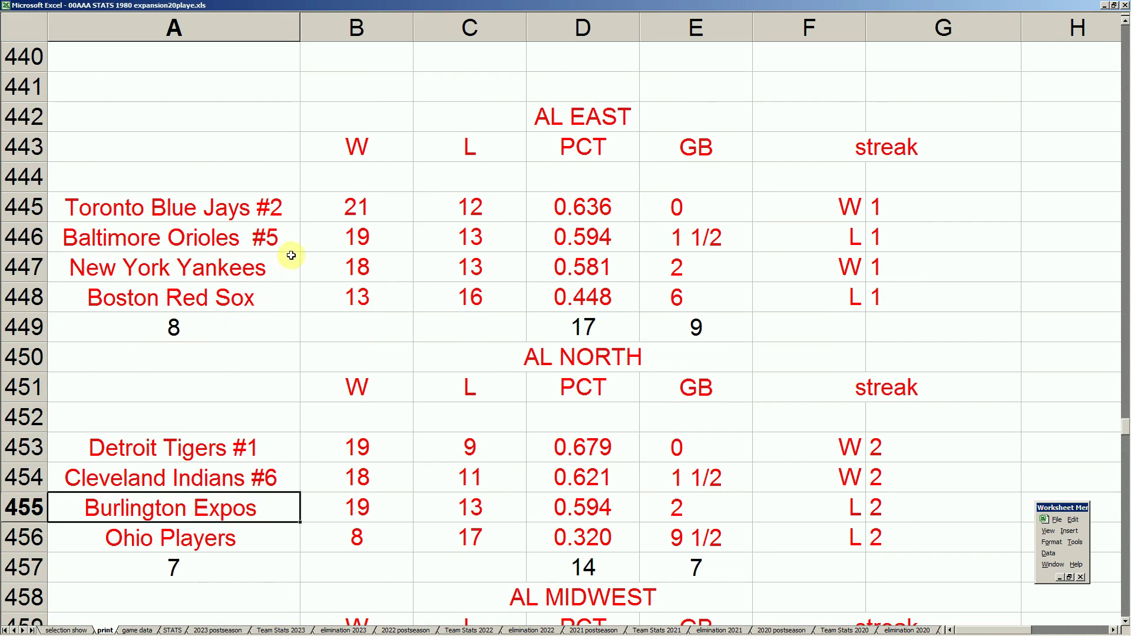
{"action": "left_click", "coordinate": [272, 474]}
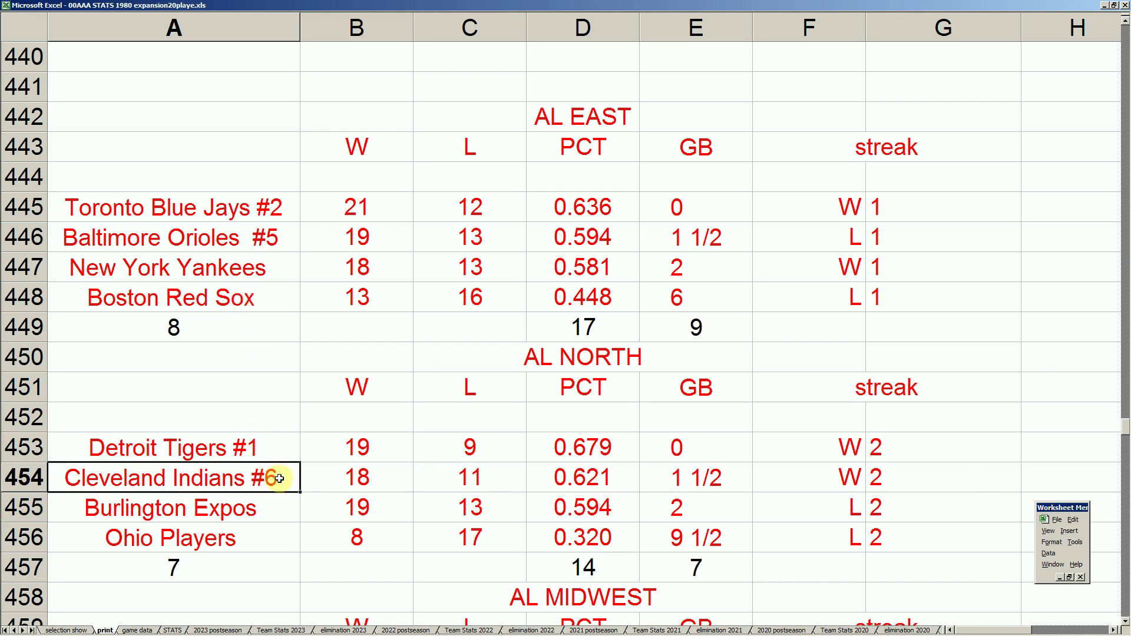
{"action": "left_click", "coordinate": [251, 269]}
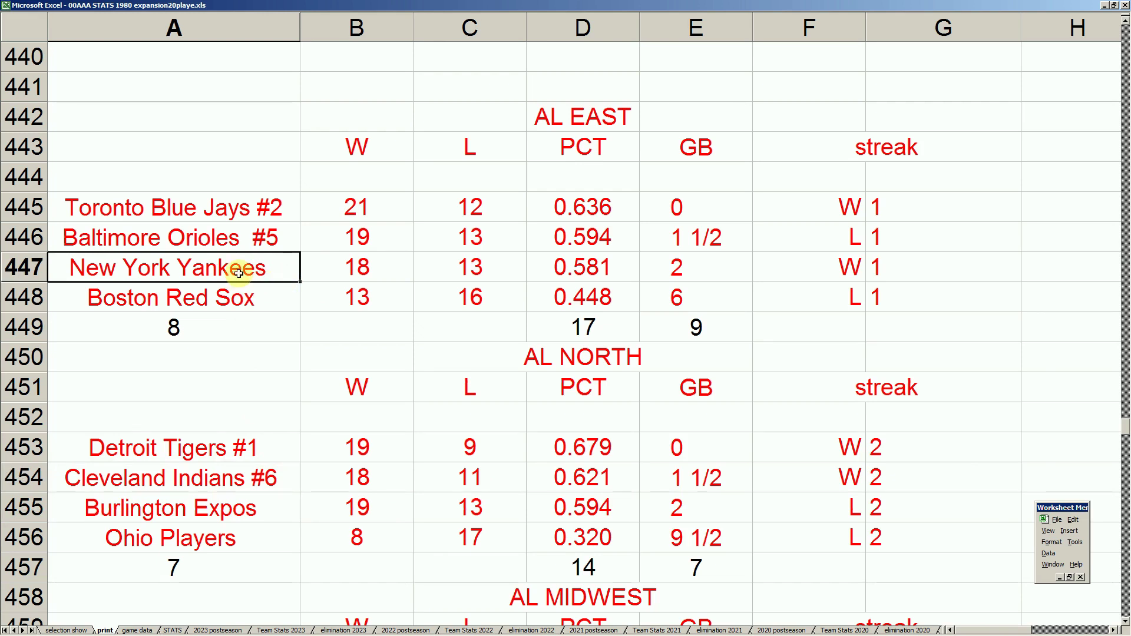
{"action": "left_click", "coordinate": [258, 300]}
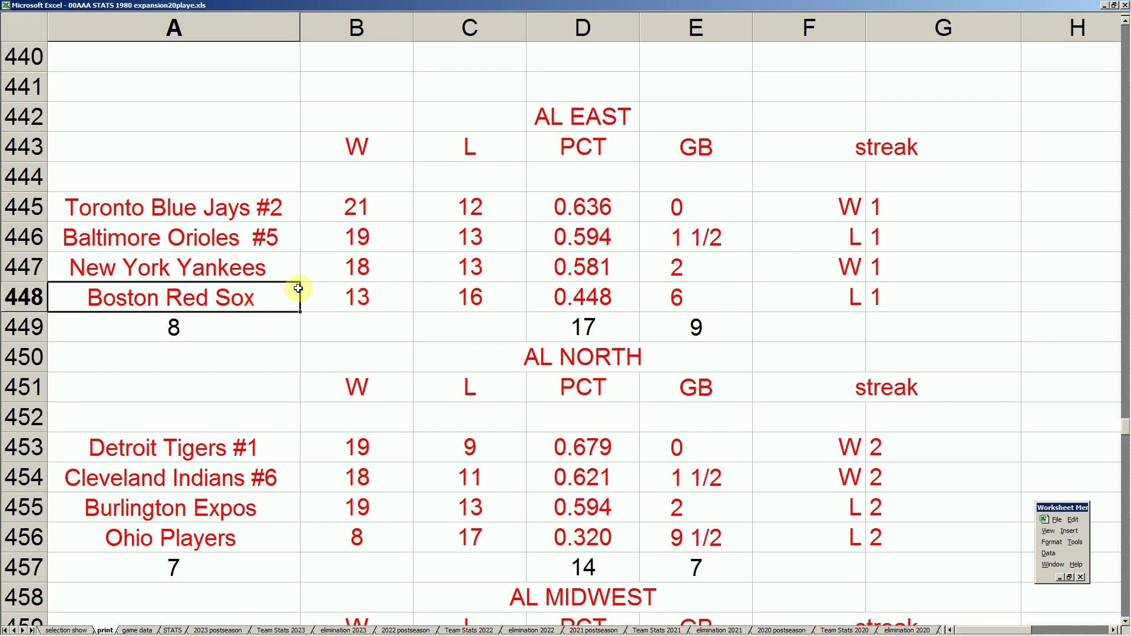
Set the row 68 home team in the Five Game Eliminations table of the 2023 postseason sheet to CLE.
{"action": "left_click", "coordinate": [377, 269]}
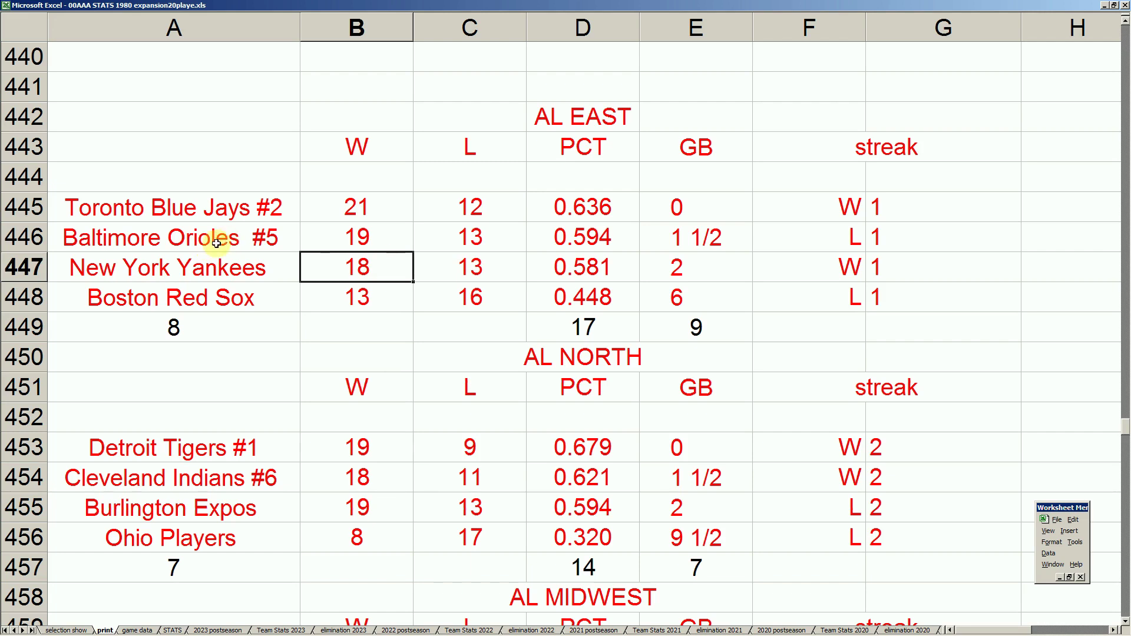
{"action": "left_click", "coordinate": [240, 238]}
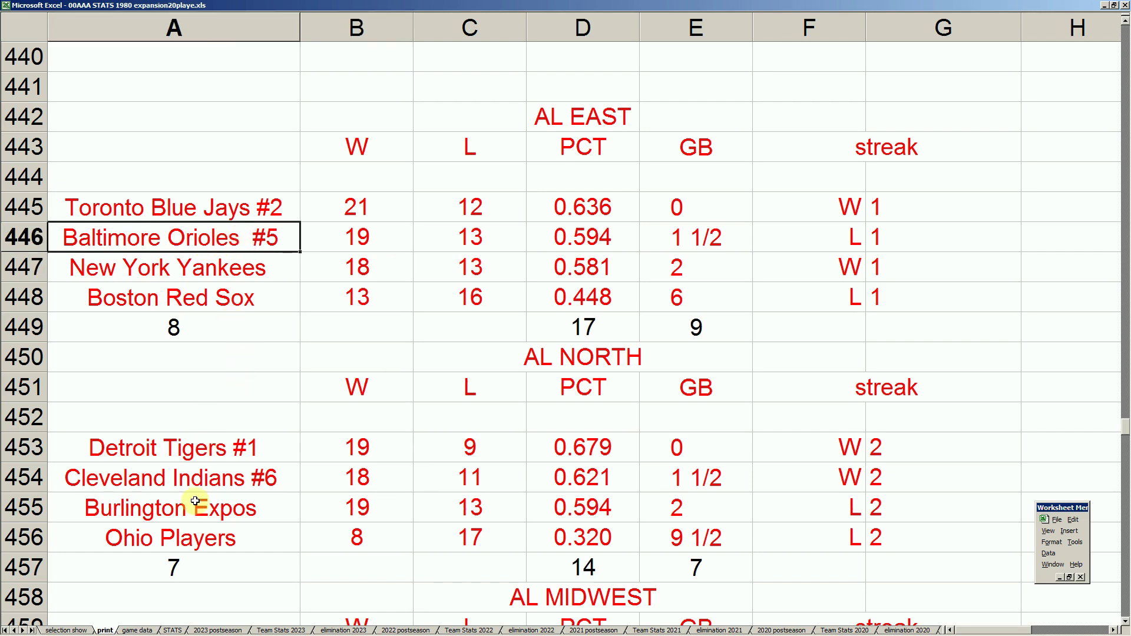
{"action": "left_click", "coordinate": [203, 628]}
{"action": "left_click", "coordinate": [261, 492]}
{"action": "scroll", "coordinate": [262, 489], "scroll_direction": "down", "scroll_amount": 1}
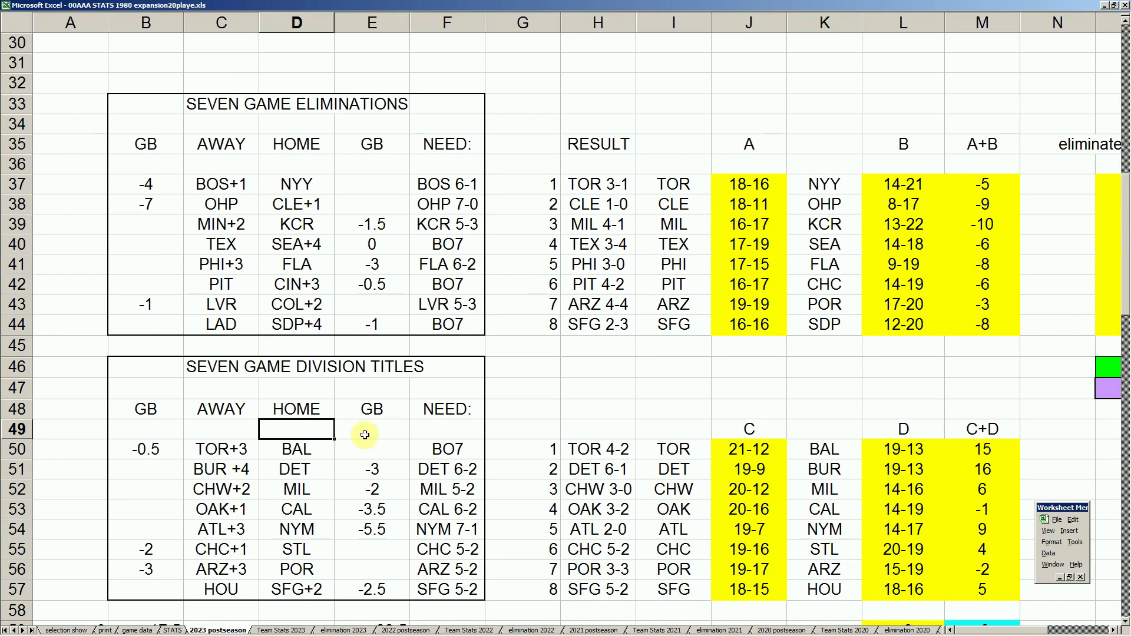
{"action": "scroll", "coordinate": [328, 423], "scroll_direction": "down", "scroll_amount": 5}
{"action": "scroll", "coordinate": [327, 436], "scroll_direction": "down", "scroll_amount": 2}
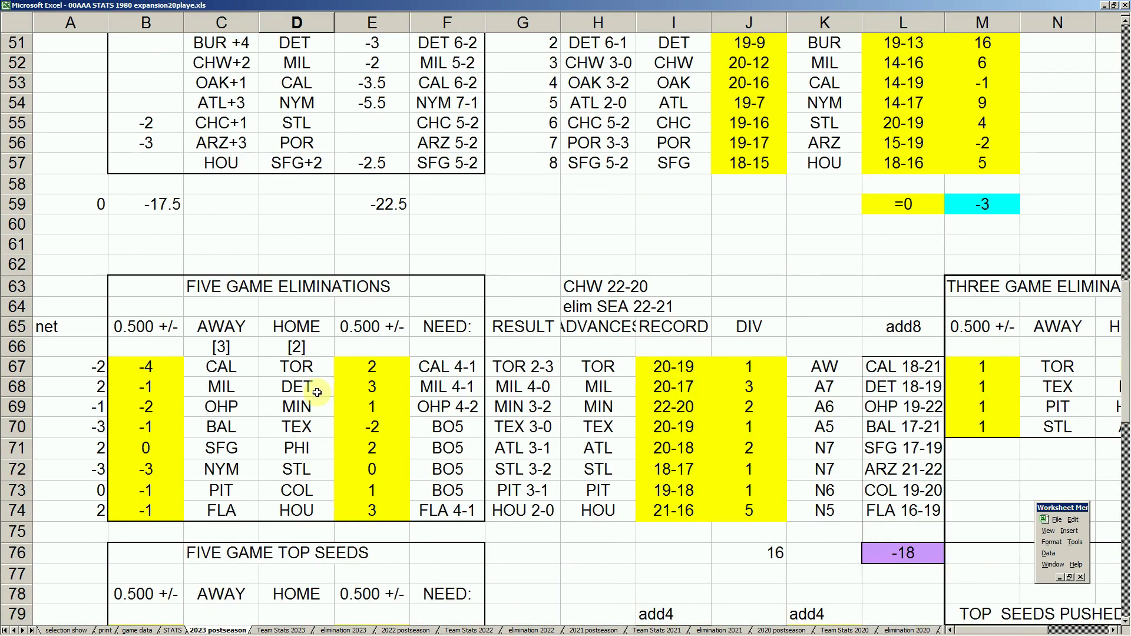
{"action": "scroll", "coordinate": [300, 387], "scroll_direction": "down", "scroll_amount": 1}
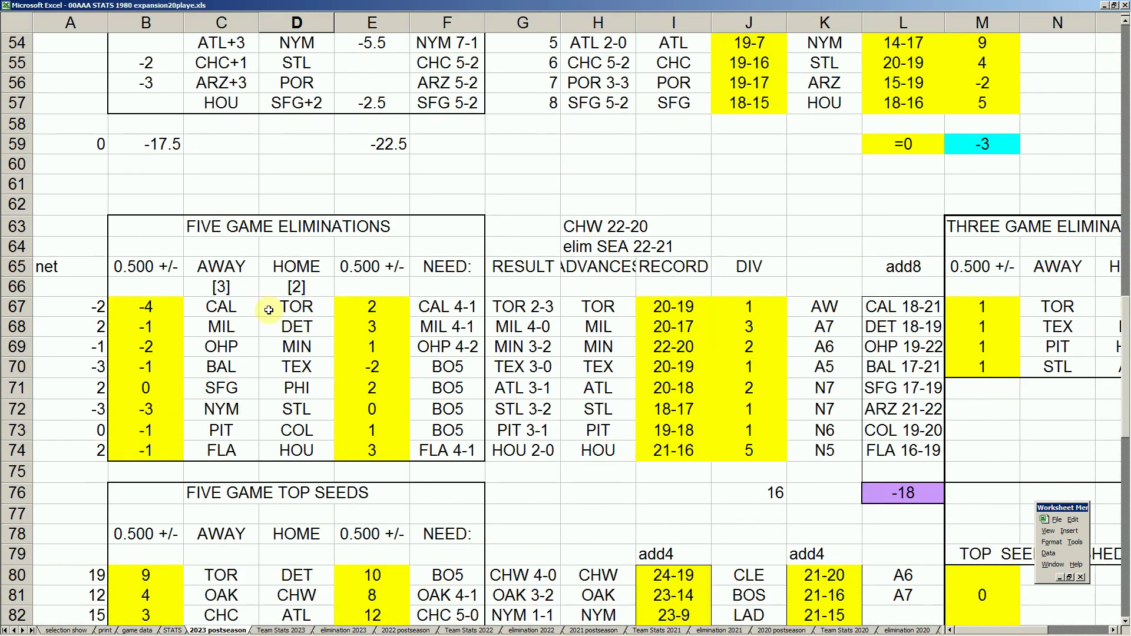
{"action": "left_click", "coordinate": [307, 328]}
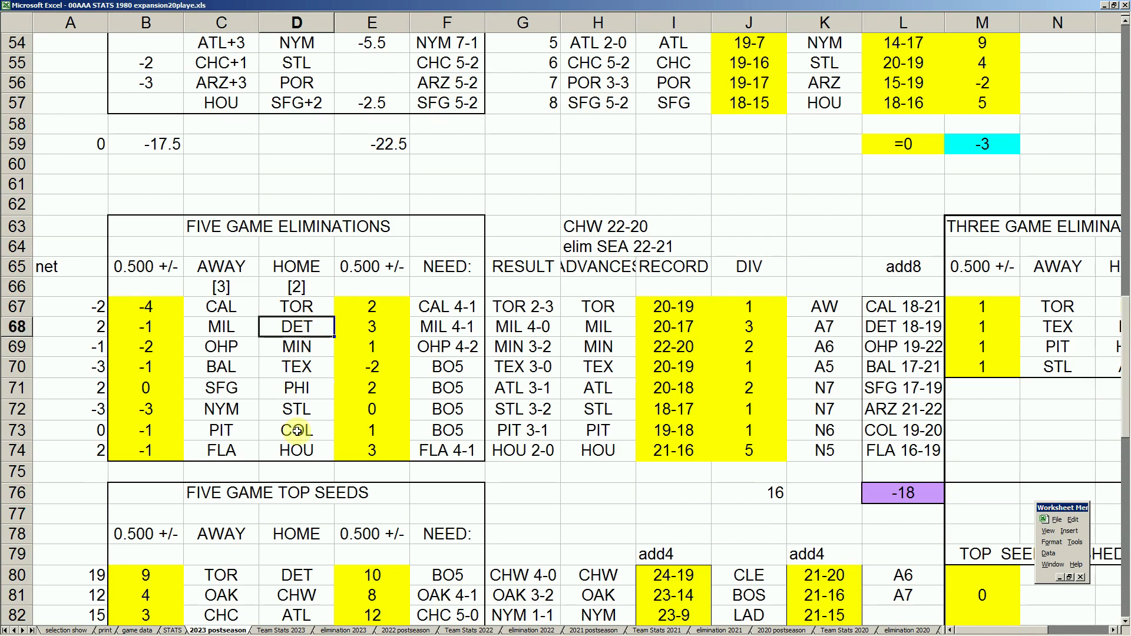
{"action": "type", "text": "CLE"}
{"action": "key", "text": "Return"}
Enter BUR as the away team in row 69 with a 0.500 +/- value of 6, and set CLE's 0.500 +/- value to 7.
{"action": "key", "text": "Left"}
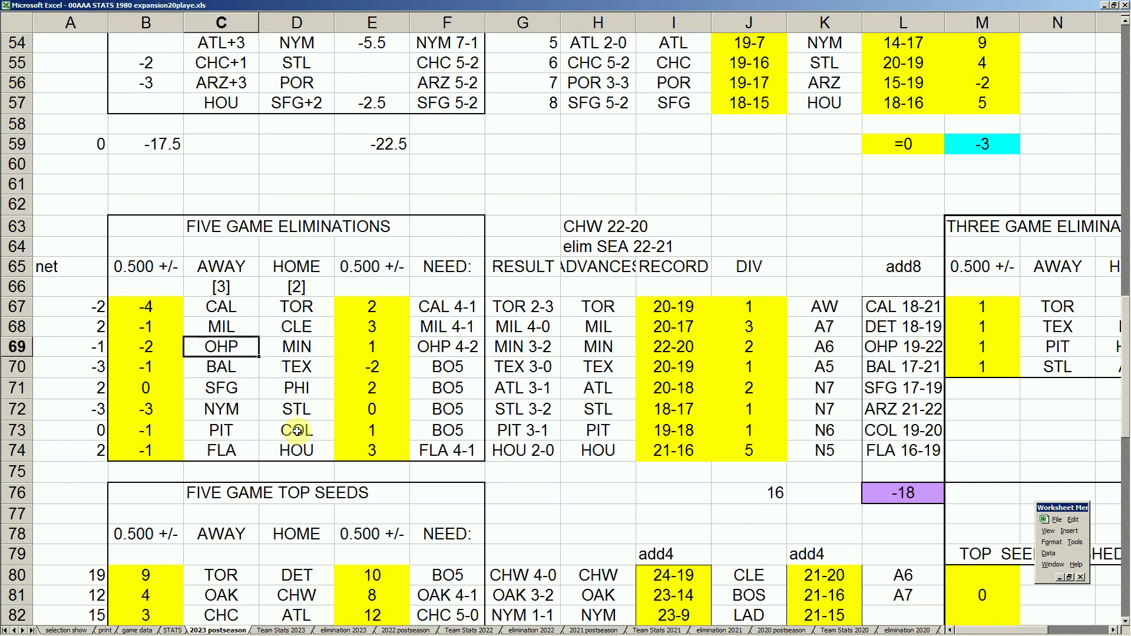
{"action": "type", "text": "BUR"}
{"action": "key", "text": "Up"}
{"action": "key", "text": "Right"}
{"action": "key", "text": "Right"}
{"action": "type", "text": "7"}
{"action": "key", "text": "Return"}
{"action": "key", "text": "Left"}
{"action": "key", "text": "Left"}
{"action": "key", "text": "Left"}
{"action": "type", "text": "6"}
{"action": "key", "text": "Return"}
Enter BUR as the away team against TOR in row 67, and clear the away team in row 69.
{"action": "key", "text": "Up"}
{"action": "key", "text": "Right"}
{"action": "key", "text": "Right"}
{"action": "key", "text": "Up"}
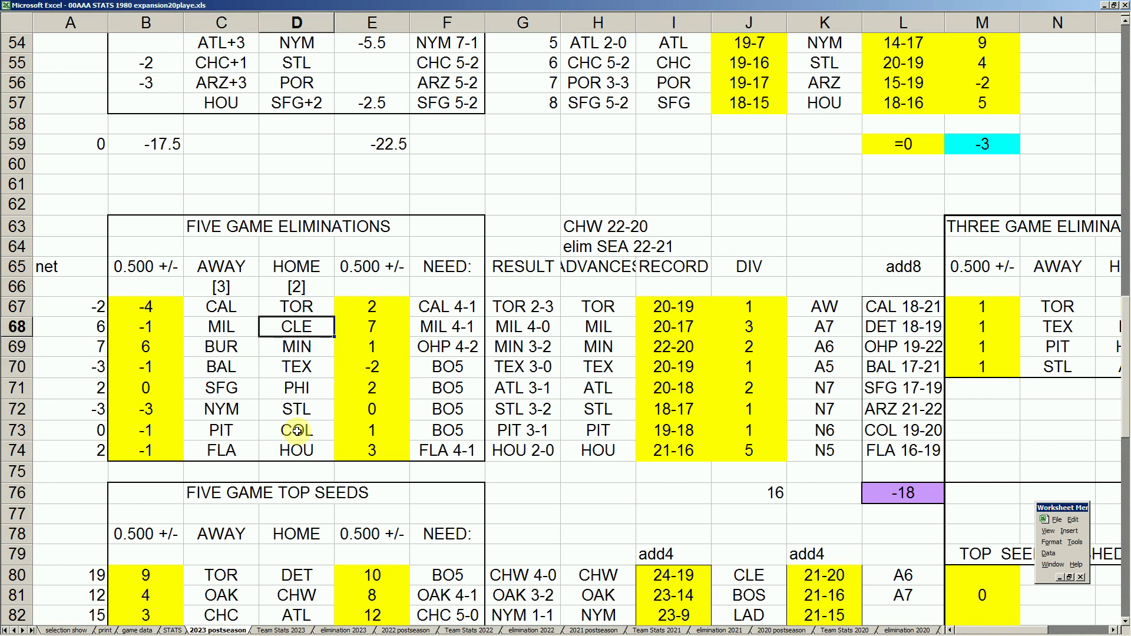
{"action": "key", "text": "Left"}
{"action": "key", "text": "Down"}
{"action": "key", "text": "Up"}
{"action": "key", "text": "Up"}
{"action": "type", "text": "B"}
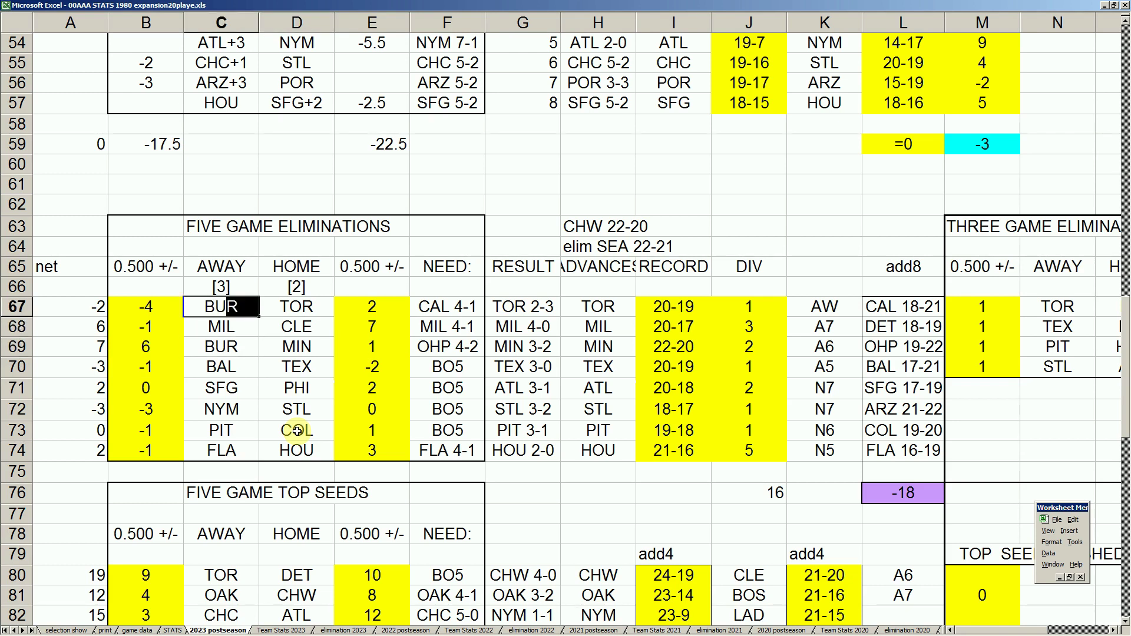
{"action": "type", "text": "UR"}
{"action": "key", "text": "Return"}
{"action": "key", "text": "Down"}
Set BUR's 0.500 +/- value in row 67 to 6, and clear the away team's 0.500 +/- value in row 69.
{"action": "key", "text": "Up"}
{"action": "key", "text": "Up"}
{"action": "key", "text": "Right"}
{"action": "key", "text": "Left"}
{"action": "key", "text": "Left"}
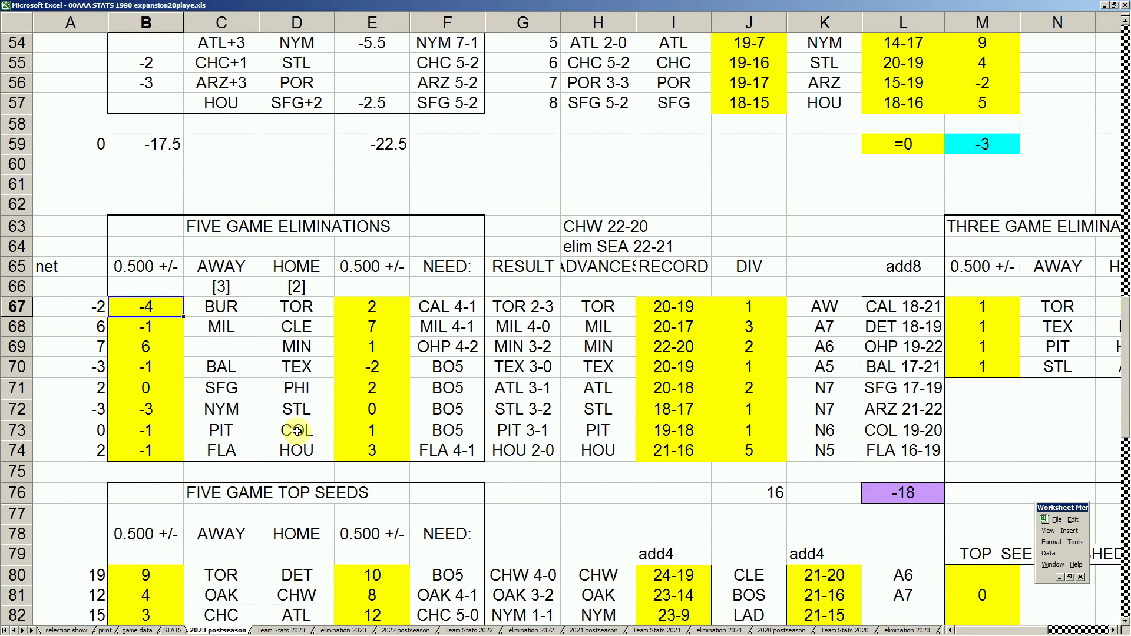
{"action": "type", "text": "6"}
{"action": "key", "text": "Down"}
{"action": "key", "text": "Down"}
{"action": "key", "text": "Delete"}
Review the BUR at TOR and MIL at CLE matchups in the Five Game Eliminations table, including their 0.500 +/- values.
{"action": "key", "text": "Up"}
{"action": "key", "text": "Up"}
{"action": "key", "text": "Right"}
{"action": "key", "text": "Right"}
{"action": "key", "text": "Left"}
{"action": "key", "text": "Right"}
{"action": "key", "text": "Down"}
{"action": "key", "text": "Left"}
{"action": "key", "text": "Right"}
{"action": "key", "text": "Left"}
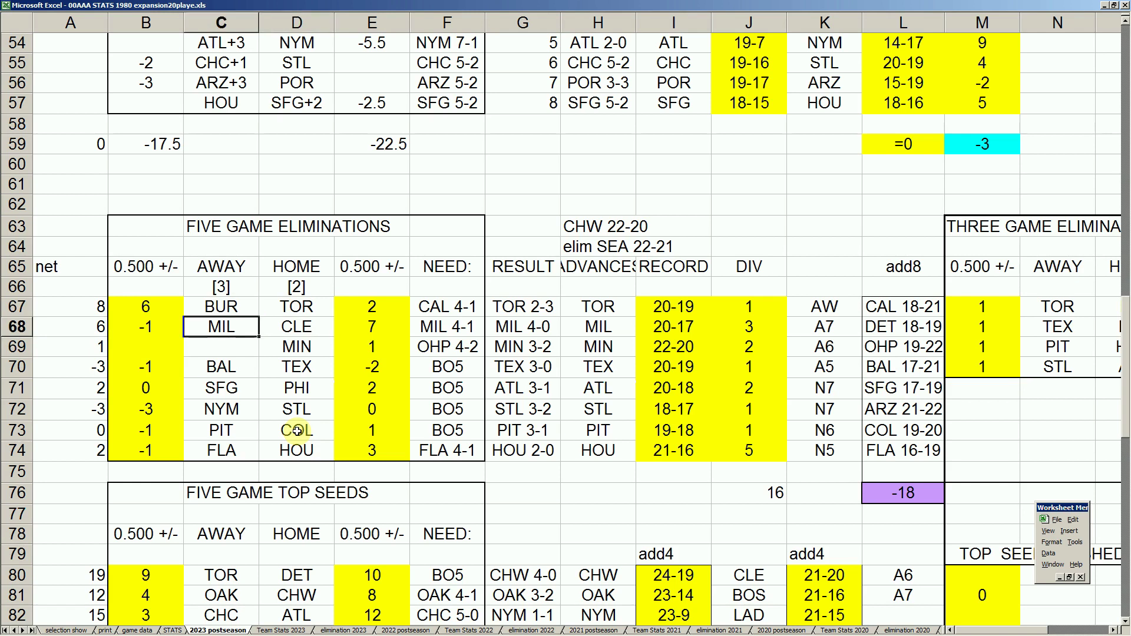
{"action": "key", "text": "Up"}
{"action": "key", "text": "Down"}
{"action": "key", "text": "Right"}
{"action": "key", "text": "Right"}
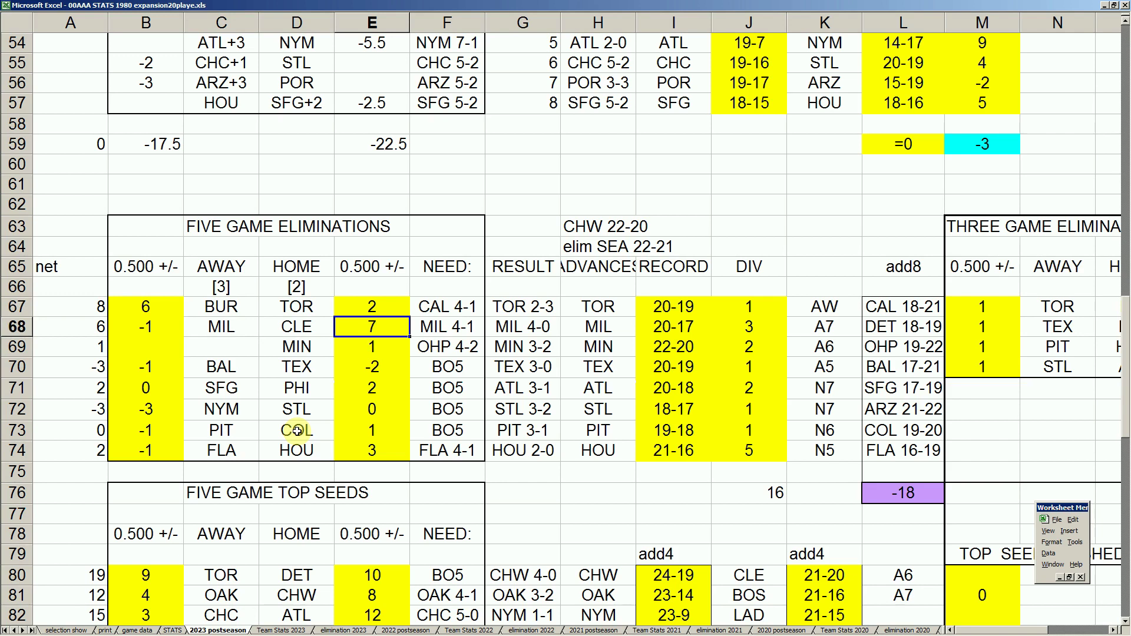
{"action": "key", "text": "Left"}
{"action": "key", "text": "Right"}
{"action": "key", "text": "Left"}
{"action": "key", "text": "Right"}
{"action": "key", "text": "Left"}
{"action": "key", "text": "Up"}
{"action": "key", "text": "Left"}
{"action": "key", "text": "Left"}
{"action": "key", "text": "Right"}
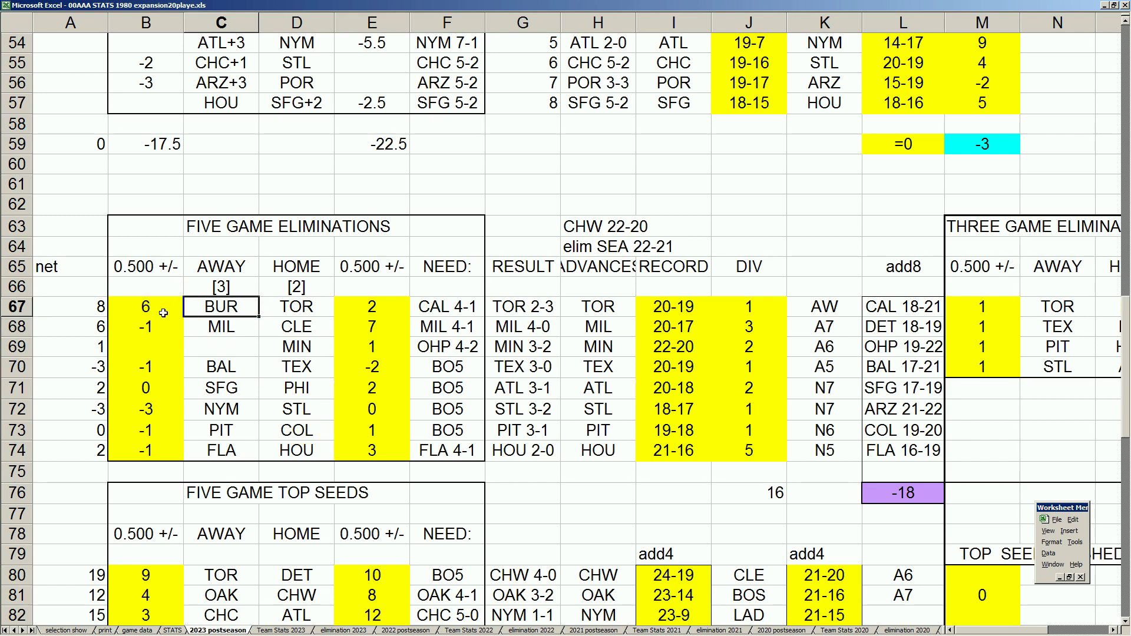
Check the net column of the Five Game Eliminations, and examine the TOR at DET matchup in the Five Game Top Seeds table.
{"action": "left_click_drag", "start_coordinate": [82, 307], "coordinate": [94, 445]}
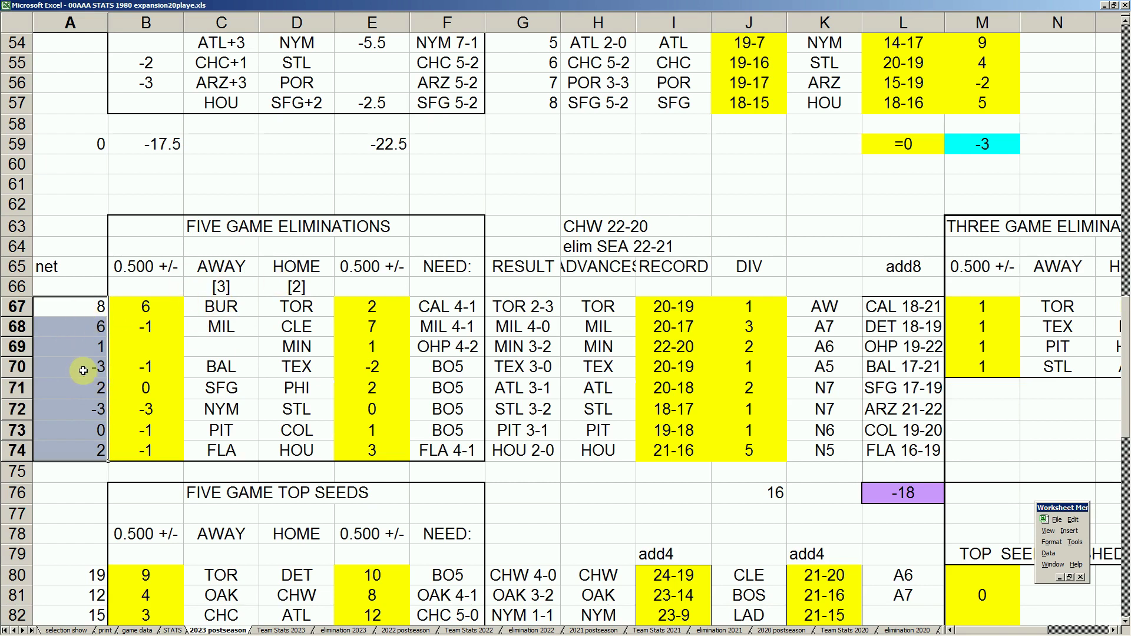
{"action": "left_click_drag", "start_coordinate": [229, 573], "coordinate": [271, 574]}
{"action": "scroll", "coordinate": [259, 534], "scroll_direction": "down", "scroll_amount": 2}
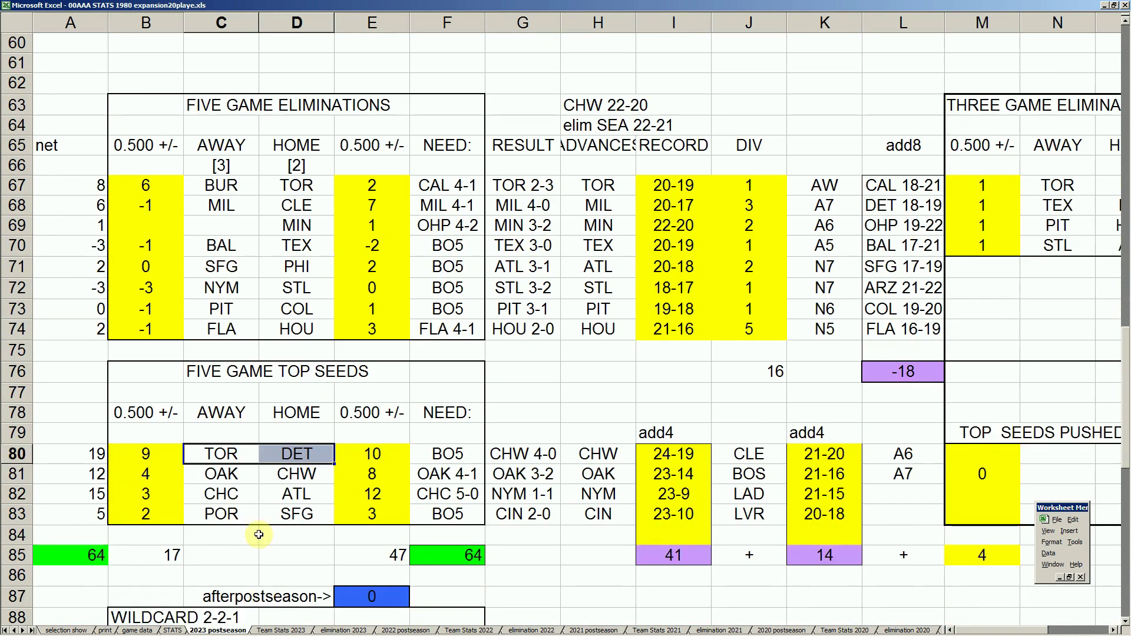
{"action": "left_click", "coordinate": [376, 454]}
{"action": "left_click", "coordinate": [146, 454]}
{"action": "left_click_drag", "start_coordinate": [145, 454], "coordinate": [356, 459]}
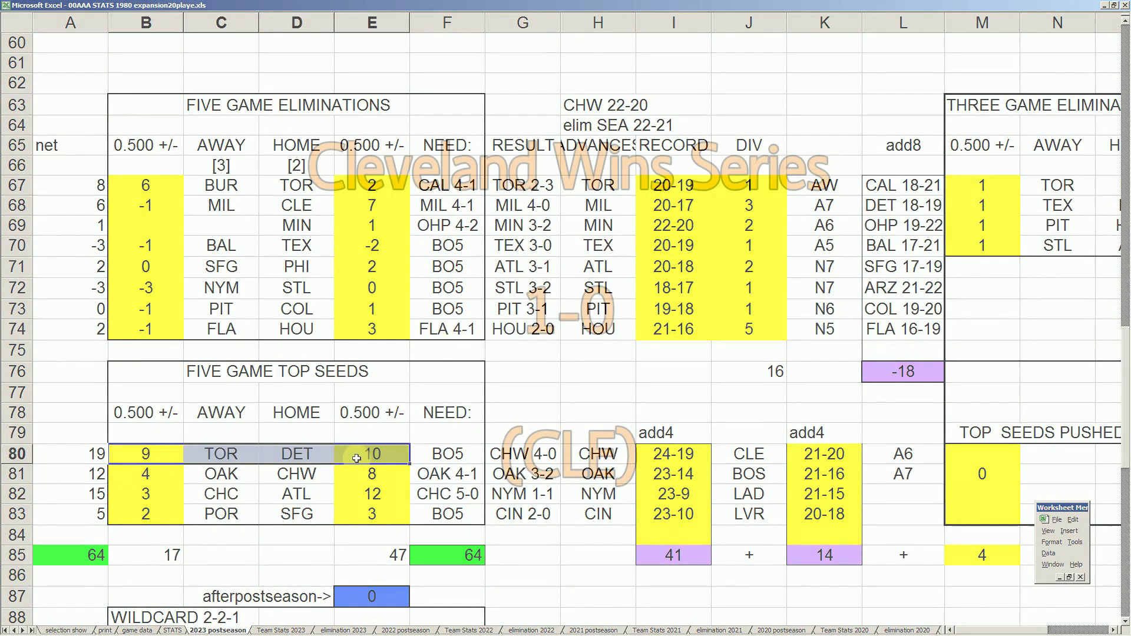
{"action": "left_click", "coordinate": [448, 457]}
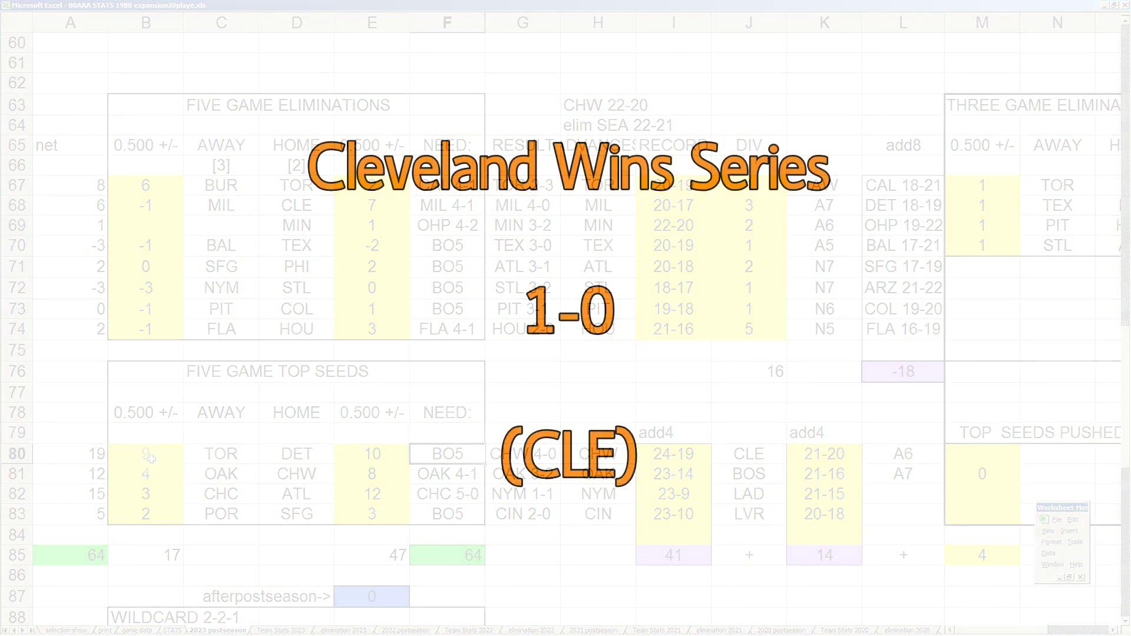